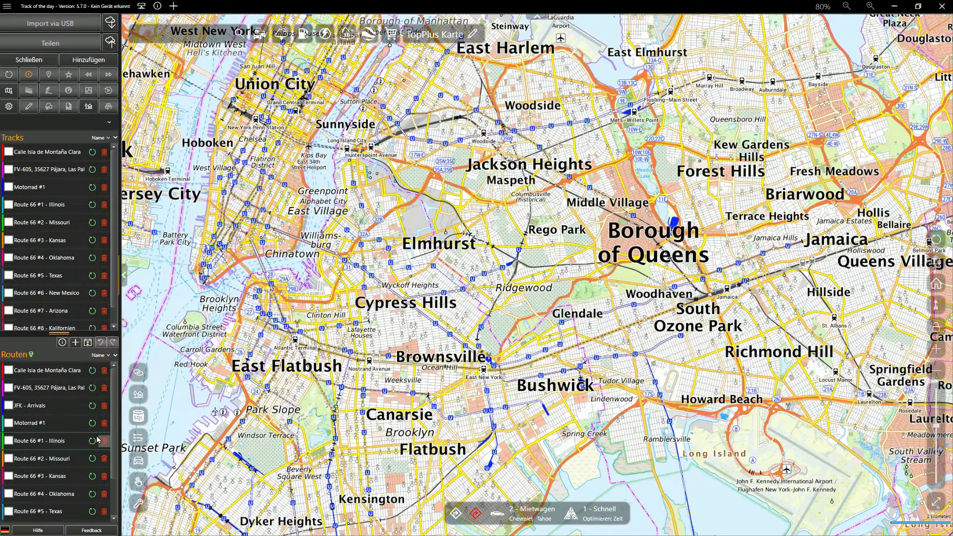
# Step: Show the JFK - Arrivals route on the map and start its playback
pyautogui.click(9, 405)
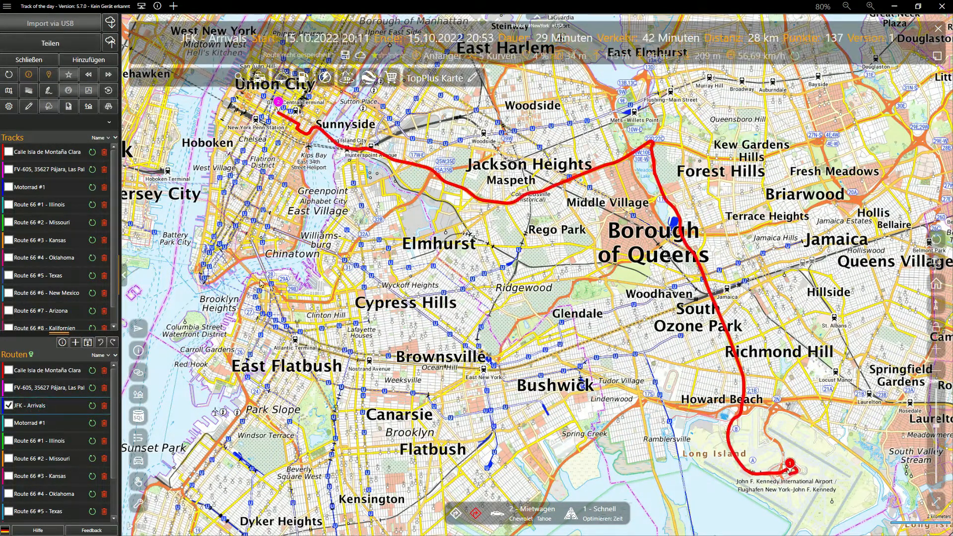
pyautogui.click(109, 91)
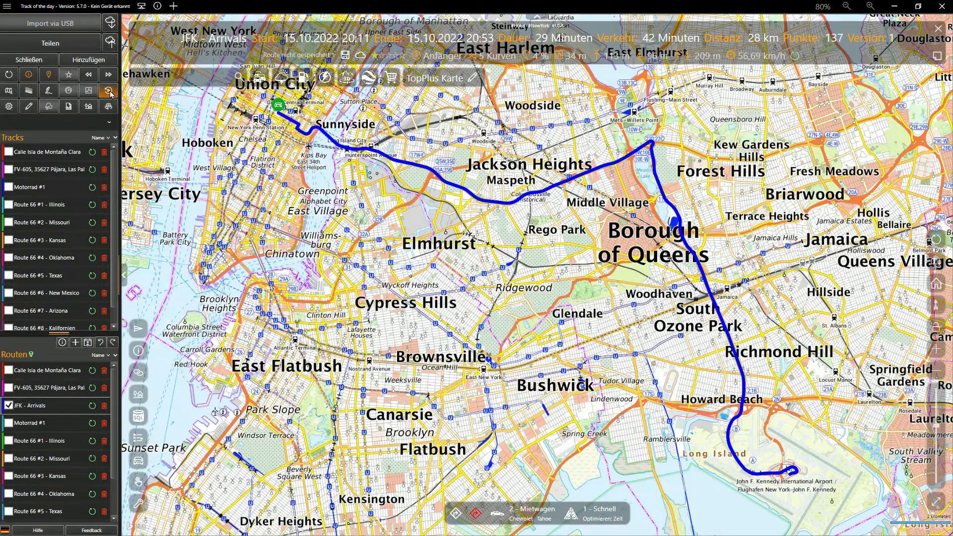
# Step: Show the Route 66 tracks from #1 - Illinois through #7 - Arizona together on the map
pyautogui.click(43, 206)
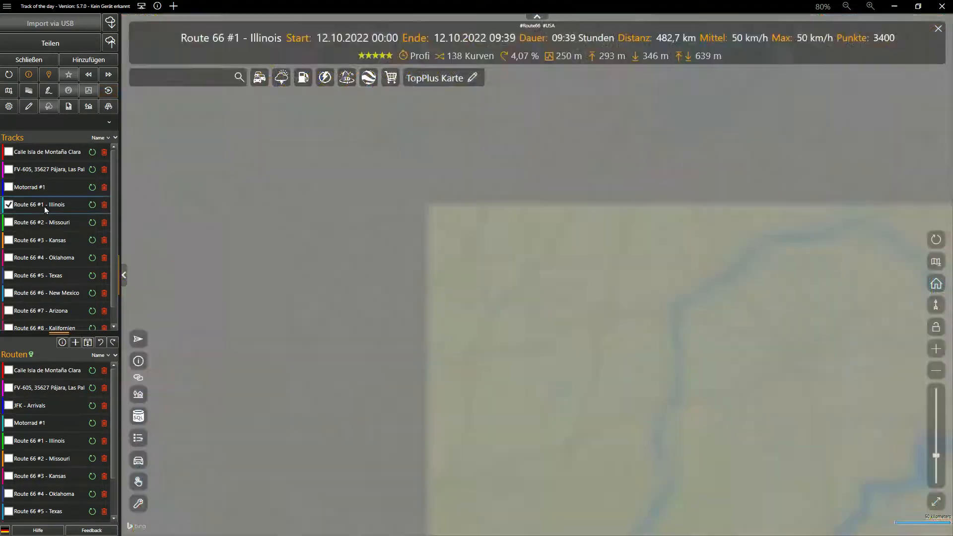
pyautogui.hotkey('shift', 'Down')
pyautogui.hotkey('shift', 'Down')
pyautogui.hotkey('shift', 'Down')
pyautogui.hotkey('shift', 'Down')
pyautogui.hotkey('shift', 'Down')
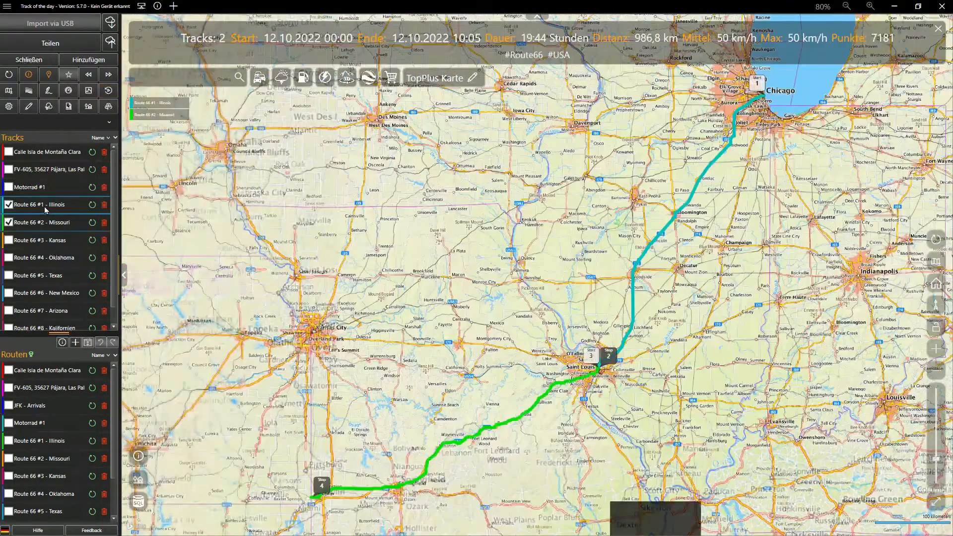
pyautogui.hotkey('shift', 'Down')
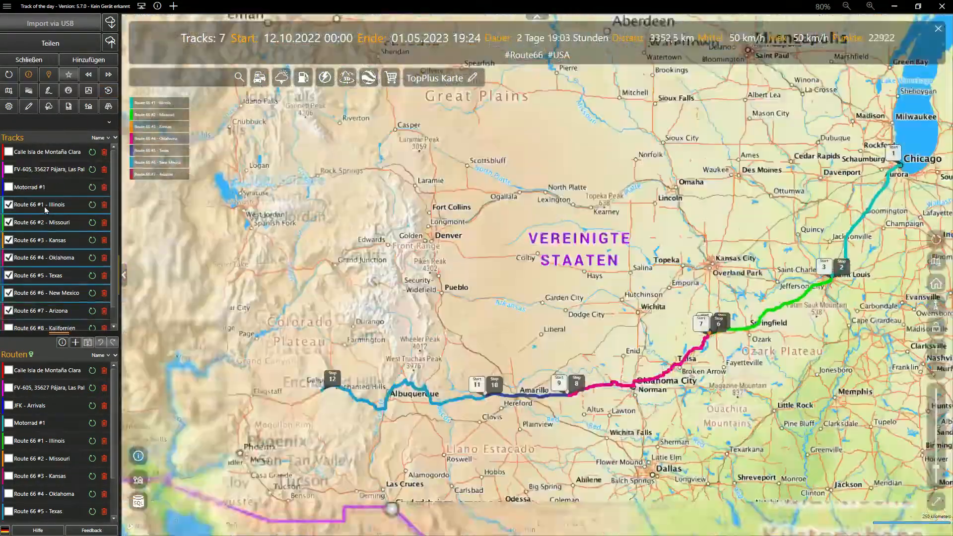
# Step: Open the shop on the Track of the day website and show the Overlay Route 66 product page
pyautogui.click(9, 106)
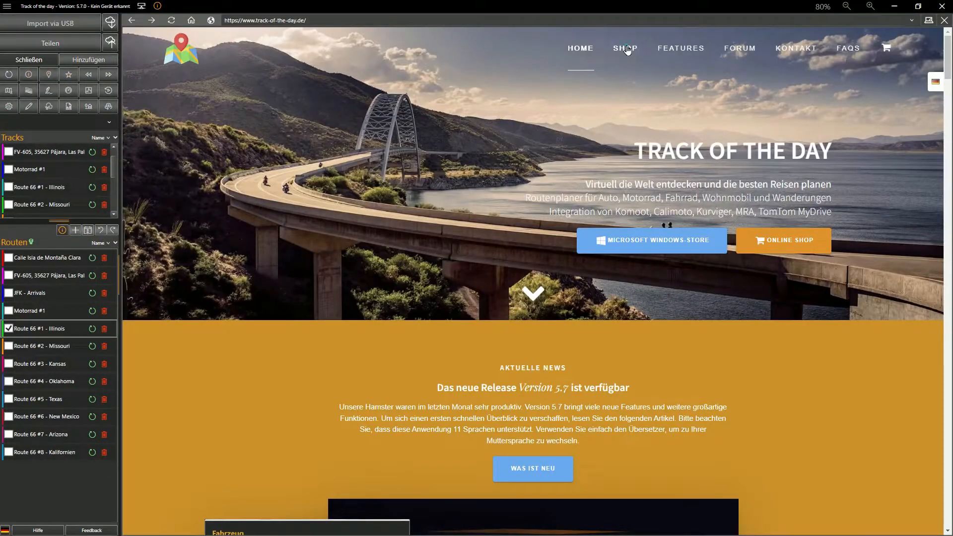
pyautogui.click(628, 50)
pyautogui.scroll(-10, 737, 141)
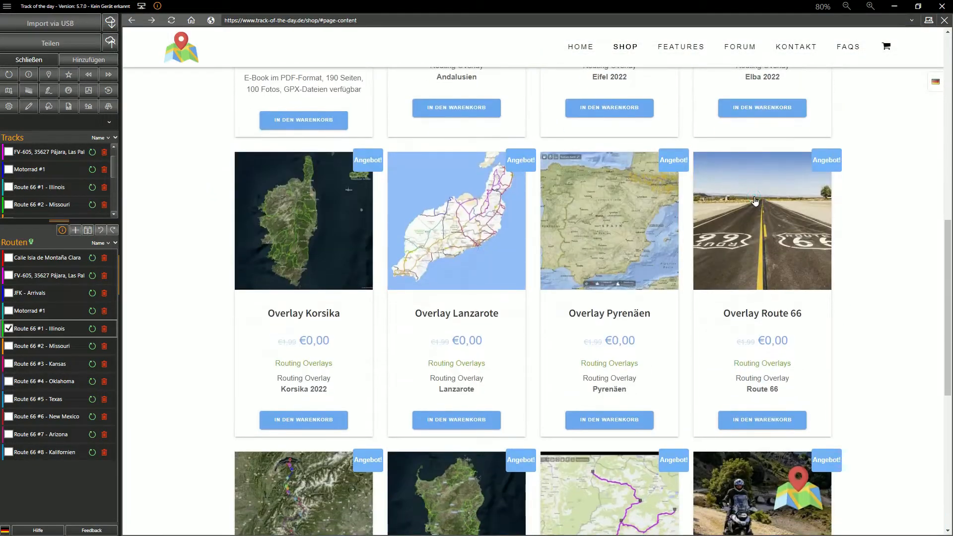
pyautogui.click(756, 201)
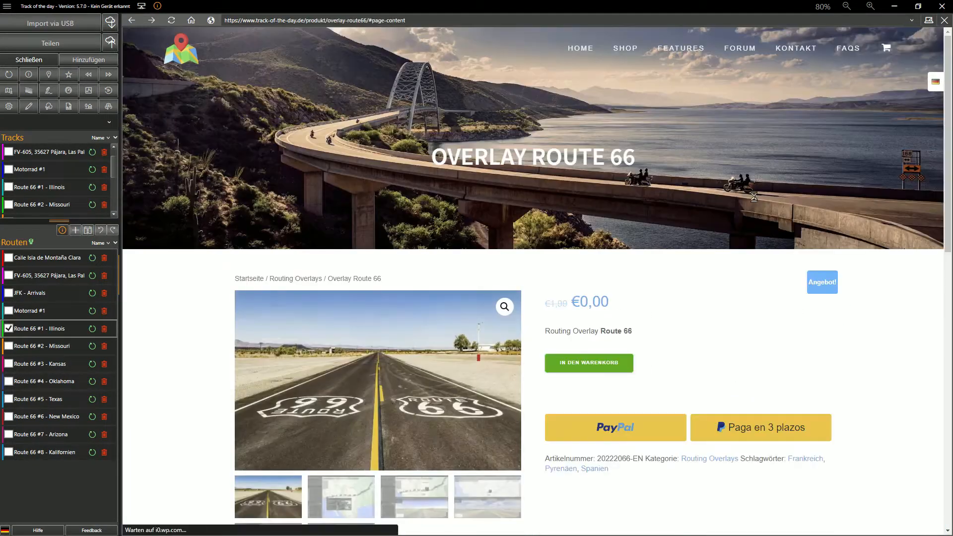
# Step: Enlarge the Overlay Route 66 product image and look through its gallery
pyautogui.click(506, 307)
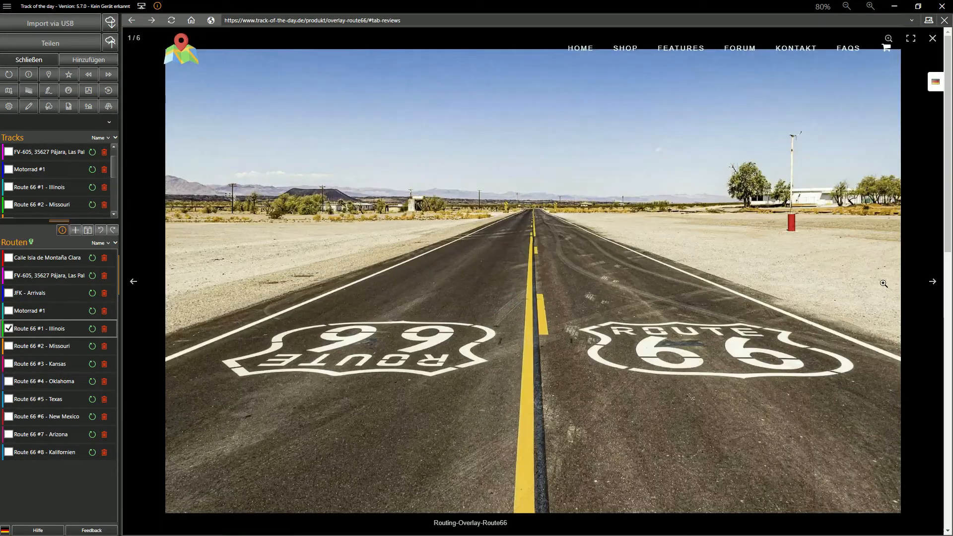
pyautogui.click(932, 284)
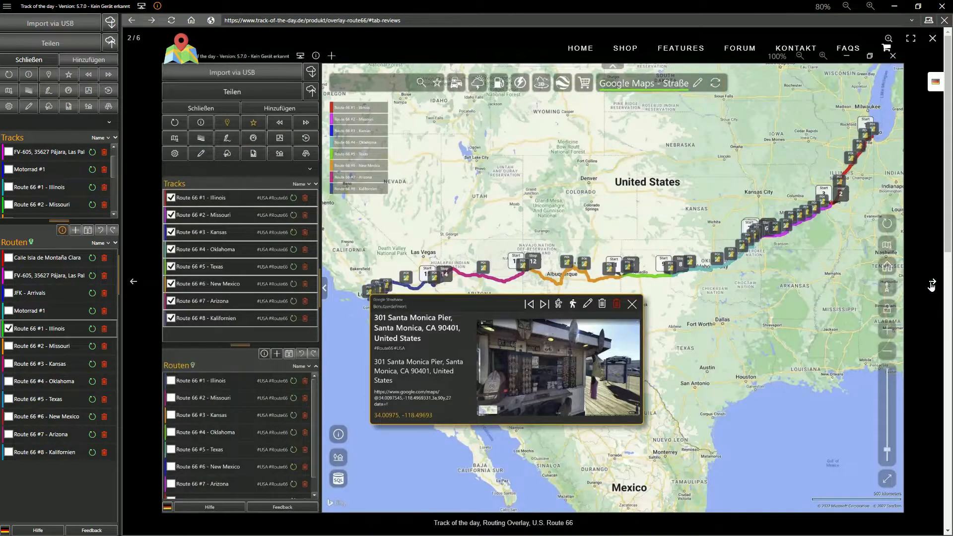
pyautogui.click(932, 284)
pyautogui.click(932, 284)
pyautogui.click(932, 284)
pyautogui.click(932, 284)
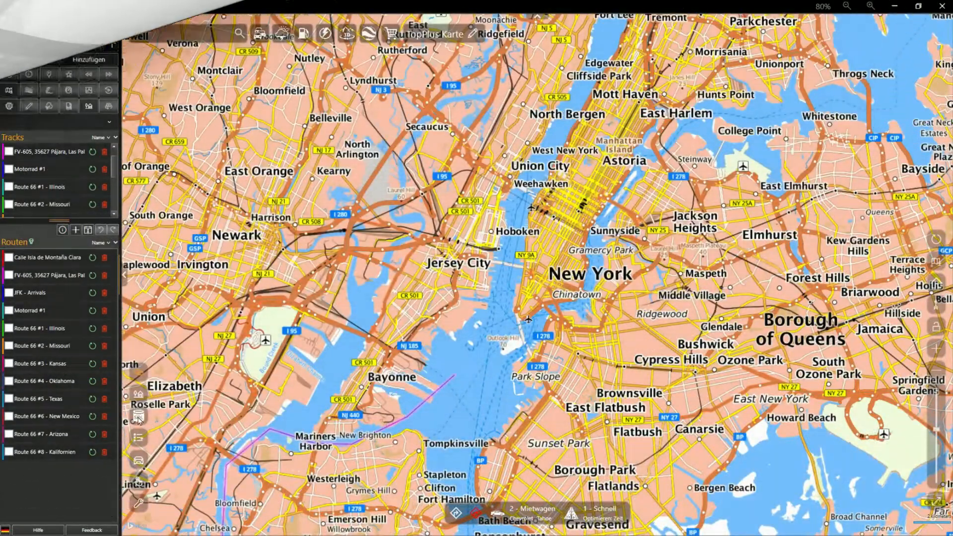
# Step: Enlarge the POI table and select the entries from The Drawing Center (Id 32) up through Id 80 to show them on the map
pyautogui.moveTo(533, 522)
pyautogui.mouseDown()
pyautogui.moveTo(533, 308)
pyautogui.moveTo(534, 371)
pyautogui.mouseUp()
pyautogui.click(344, 484)
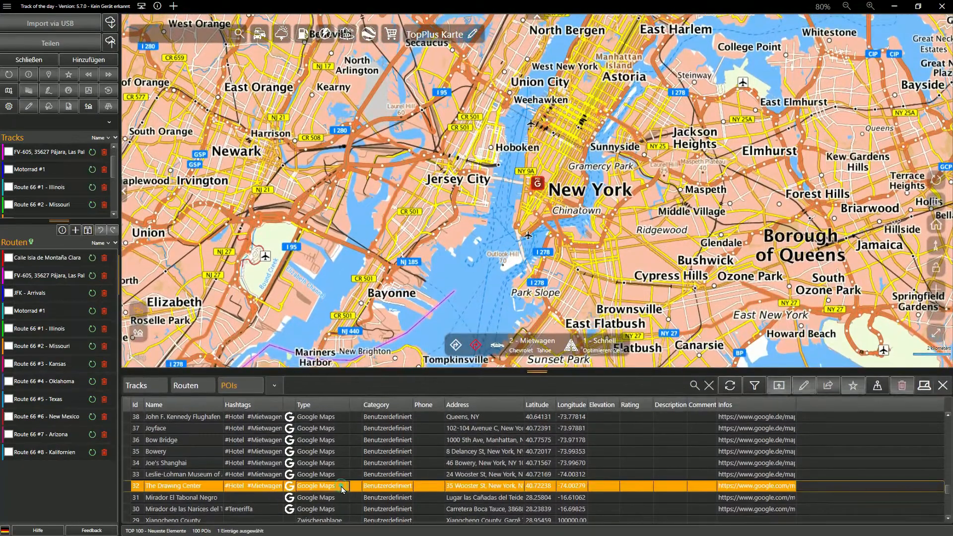
pyautogui.hotkey('shift', 'Home')
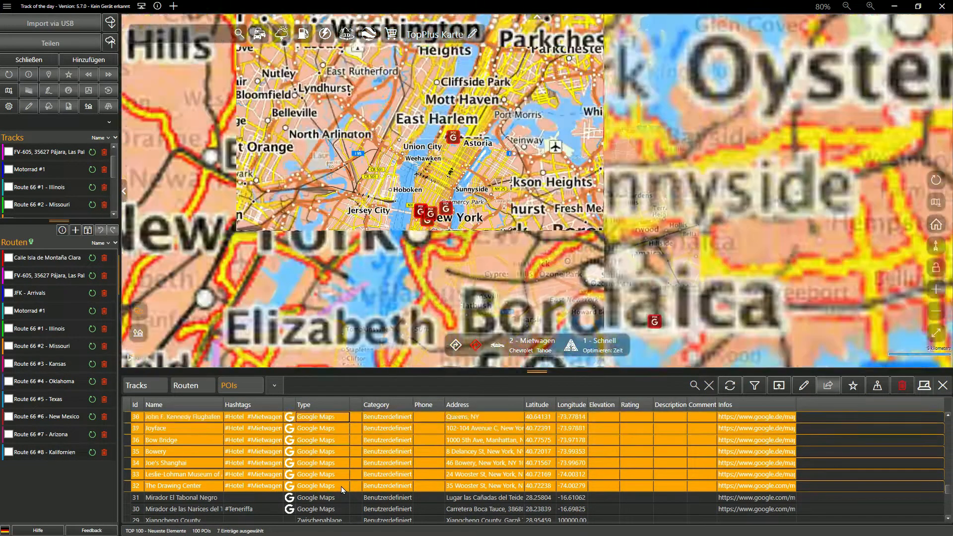
pyautogui.hotkey('shift', 'Up')
pyautogui.hotkey('shift', 'Up')
pyautogui.hotkey('shift', 'Up')
pyautogui.hotkey('shift', 'Up')
pyautogui.hotkey('shift', 'Up')
pyautogui.hotkey('shift', 'Up')
pyautogui.hotkey('shift', 'Up')
pyautogui.hotkey('shift', 'Up')
pyautogui.hotkey('shift', 'Up')
pyautogui.hotkey('shift', 'Up')
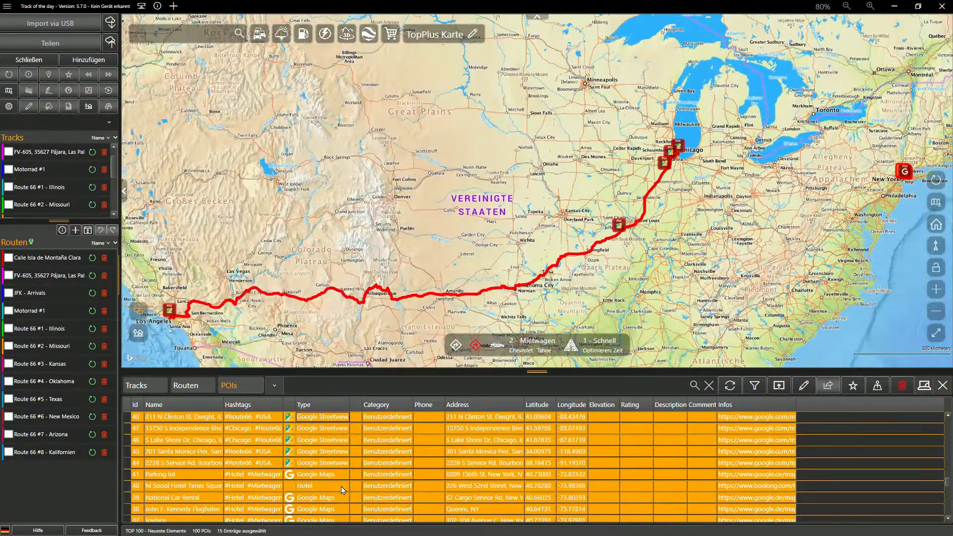
pyautogui.hotkey('shift', 'Up')
pyautogui.hotkey('shift', 'Up')
pyautogui.hotkey('shift', 'Up')
pyautogui.hotkey('shift', 'Up')
pyautogui.hotkey('shift', 'Up')
pyautogui.hotkey('shift', 'Up')
pyautogui.hotkey('shift', 'Up')
pyautogui.hotkey('shift', 'Up')
pyautogui.hotkey('shift', 'Up')
pyautogui.hotkey('shift', 'Up')
pyautogui.hotkey('shift', 'Up')
pyautogui.hotkey('shift', 'Up')
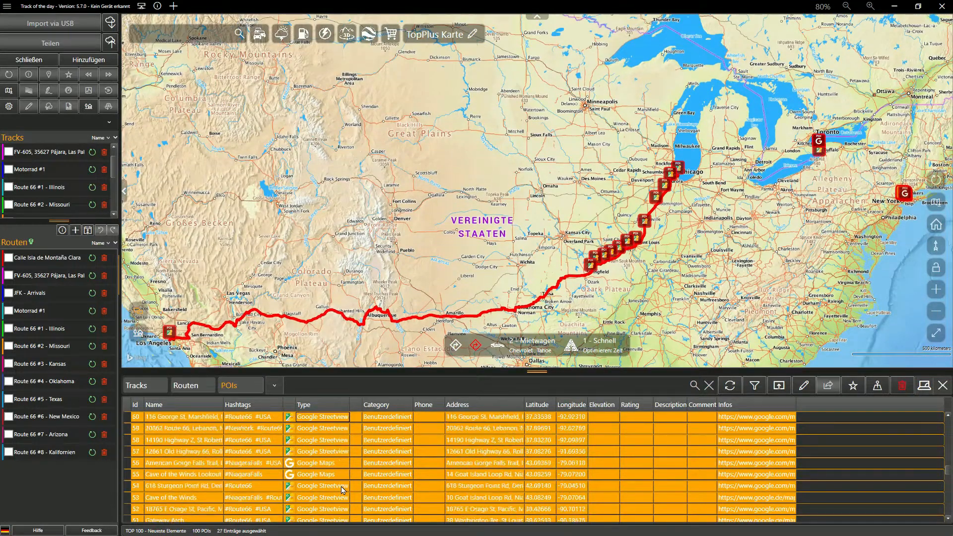
pyautogui.hotkey('shift', 'Up')
pyautogui.hotkey('shift', 'Up')
pyautogui.hotkey('shift', 'Up')
pyautogui.hotkey('shift', 'Up')
pyautogui.hotkey('shift', 'Up')
pyautogui.hotkey('shift', 'Up')
pyautogui.hotkey('shift', 'Up')
pyautogui.hotkey('shift', 'Up')
pyautogui.hotkey('shift', 'Up')
pyautogui.hotkey('shift', 'Up')
pyautogui.hotkey('shift', 'Up')
pyautogui.hotkey('shift', 'Up')
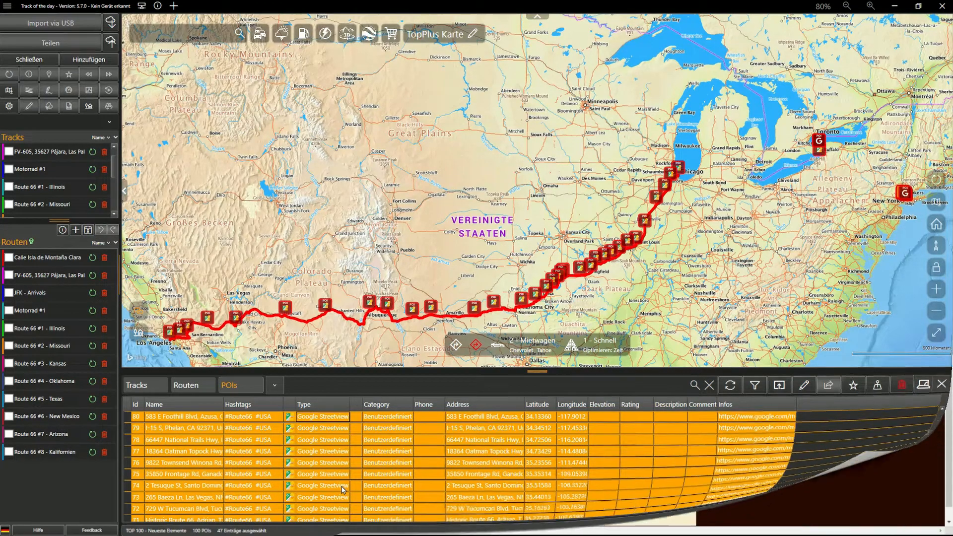
# Step: Switch to the browser, open the Alpenrouten downloads and get the 10 Kategorien für Garmin POI Loader archive
pyautogui.click(421, 112)
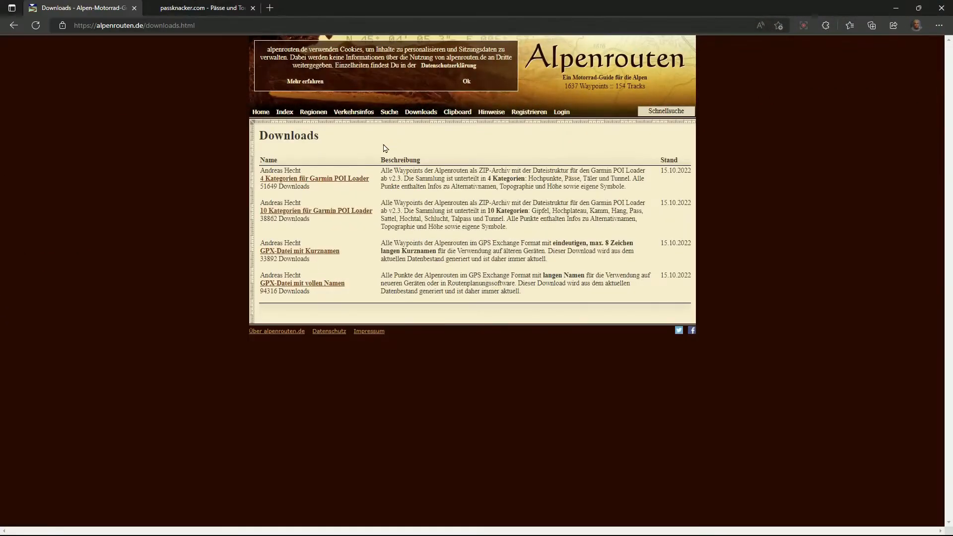
pyautogui.click(328, 214)
# Step: Open the Passknacker downloads page and download the Länderwertung passes in GPX format
pyautogui.click(208, 10)
pyautogui.moveTo(444, 296)
pyautogui.click(439, 378)
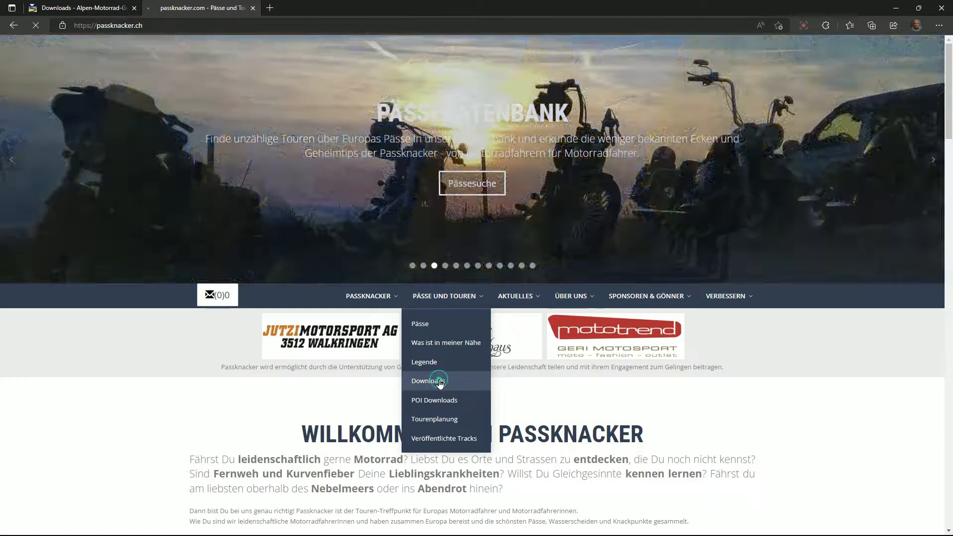
pyautogui.scroll(-10, 595, 246)
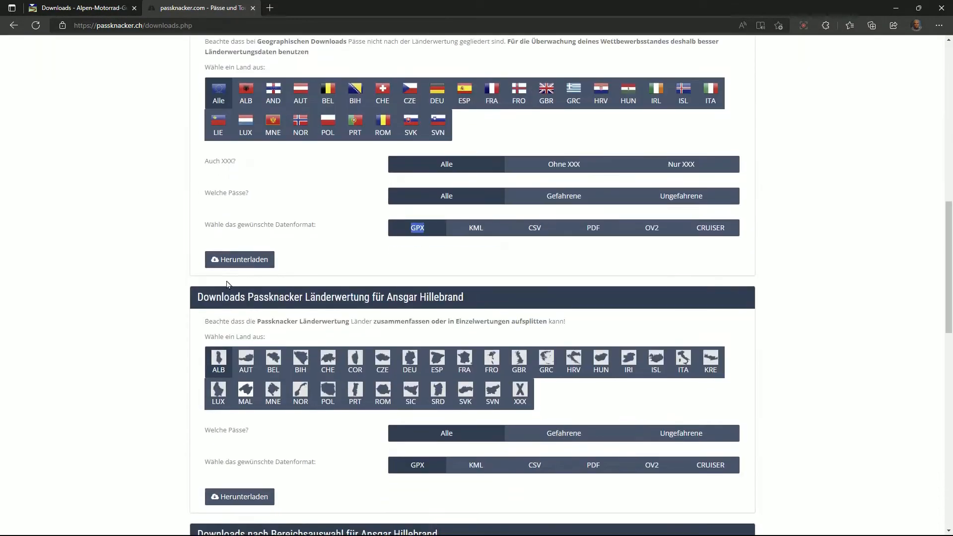
pyautogui.doubleClick(236, 503)
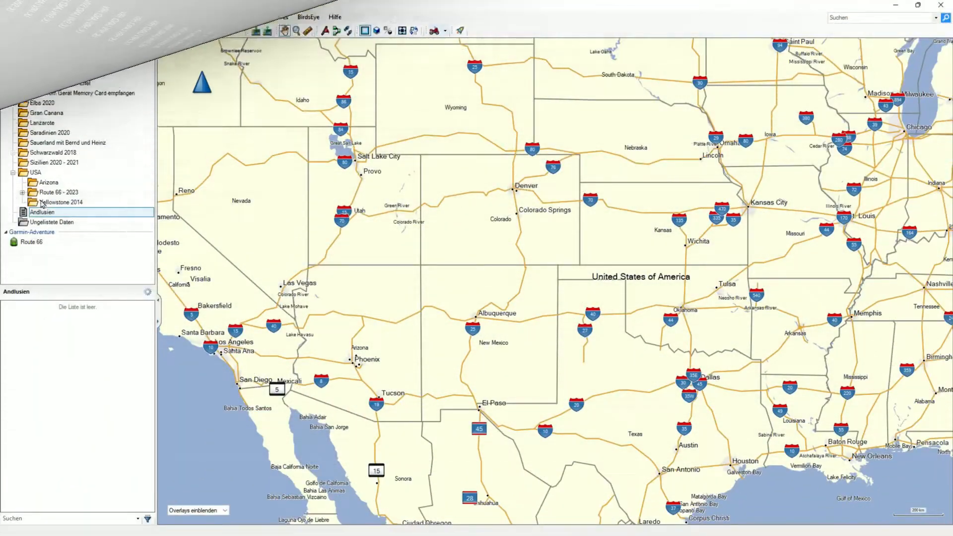
# Step: In Garmin BaseCamp, open the Route 66 - 2023 folder and review its waypoints and the Illinois, Missouri and Kansas routes
pyautogui.doubleClick(59, 192)
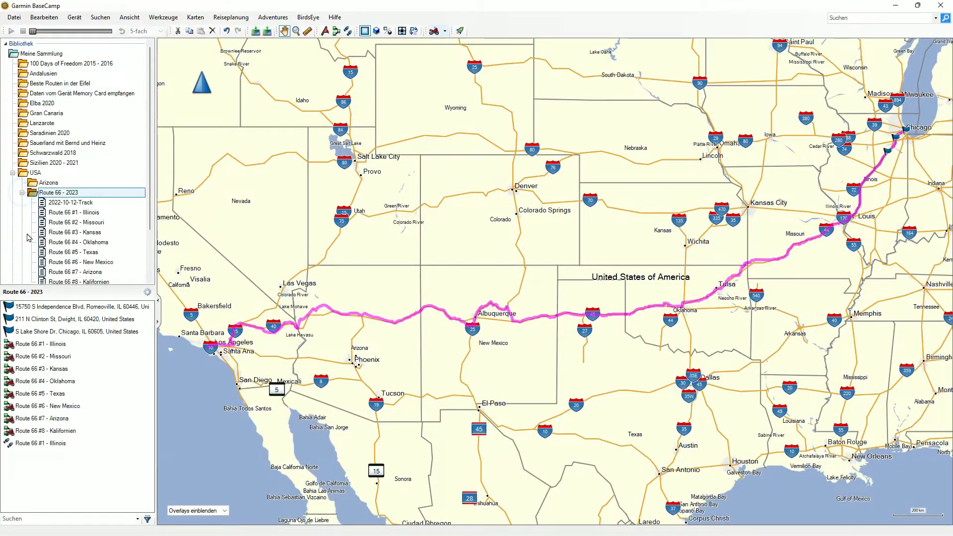
pyautogui.click(53, 307)
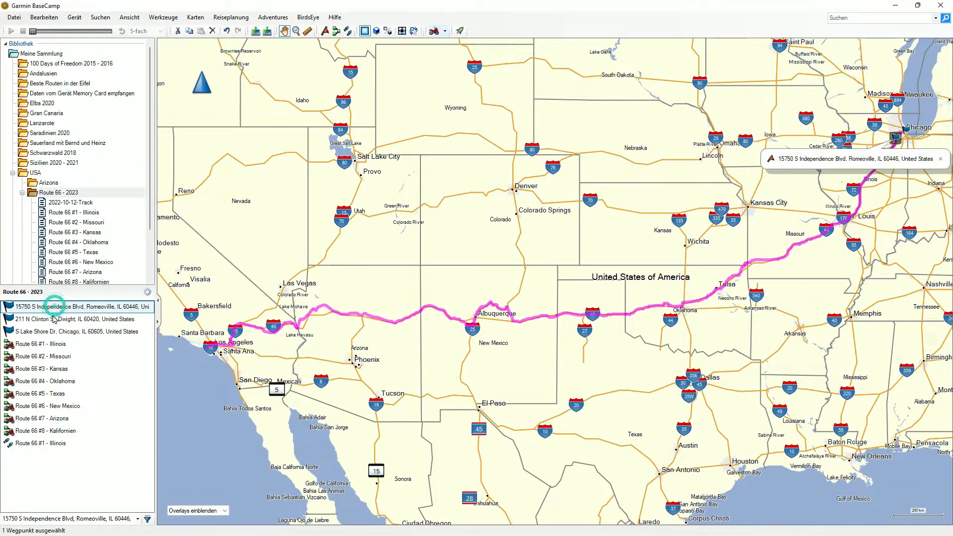
pyautogui.click(54, 321)
pyautogui.click(53, 331)
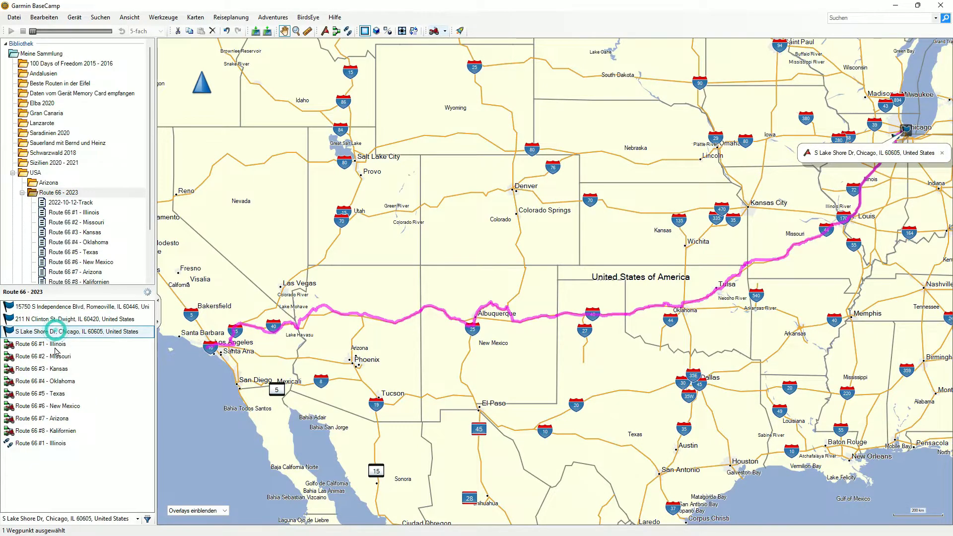
pyautogui.click(55, 344)
pyautogui.click(55, 356)
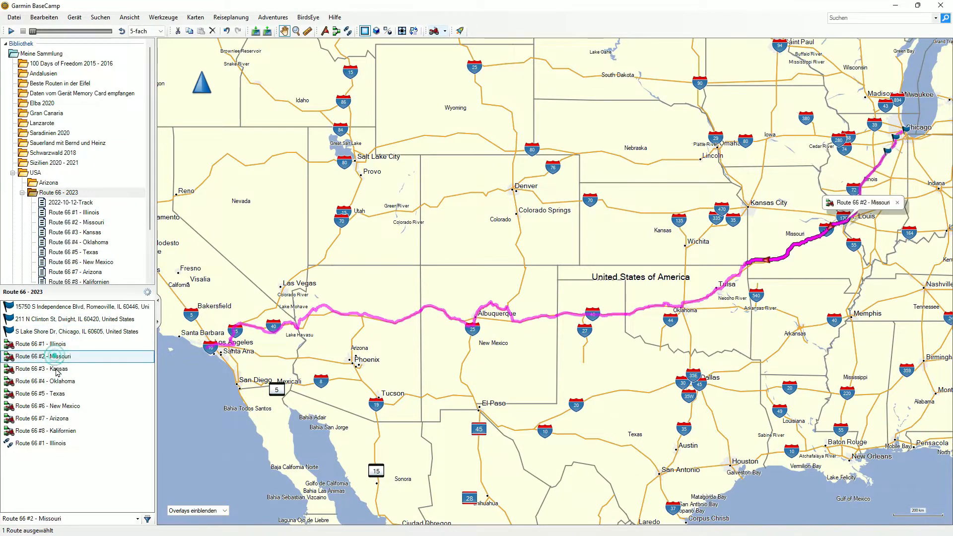
pyautogui.click(55, 368)
# Step: Select the Route 66 #1 - Illinois route and examine its course between Chicago and Springfield in close-up
pyautogui.click(55, 344)
pyautogui.scroll(4, 900, 158)
pyautogui.moveTo(899, 158); pyautogui.dragTo(675, 306)
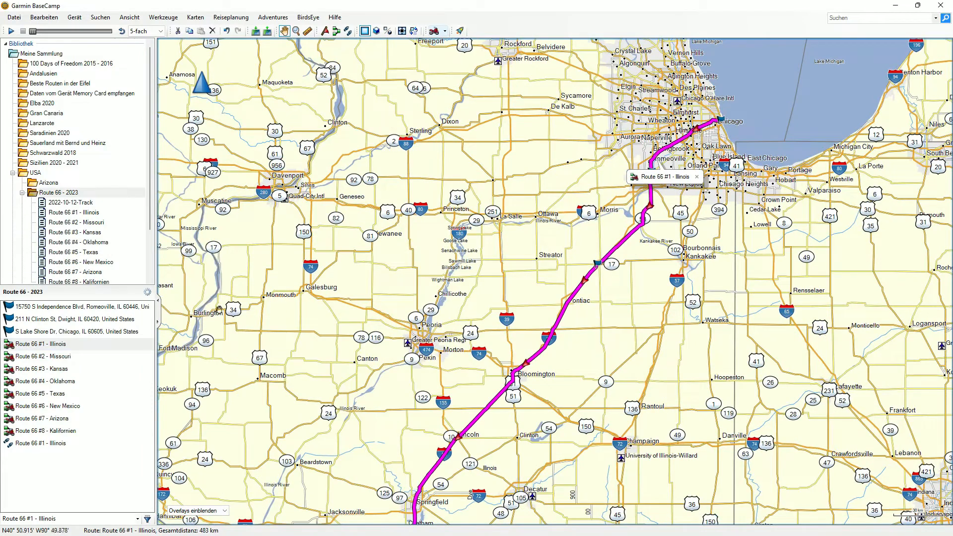
# Step: Preview the three waypoints, open the notes of the Chicago waypoint's properties and launch the Google Maps link attached there
pyautogui.click(116, 308)
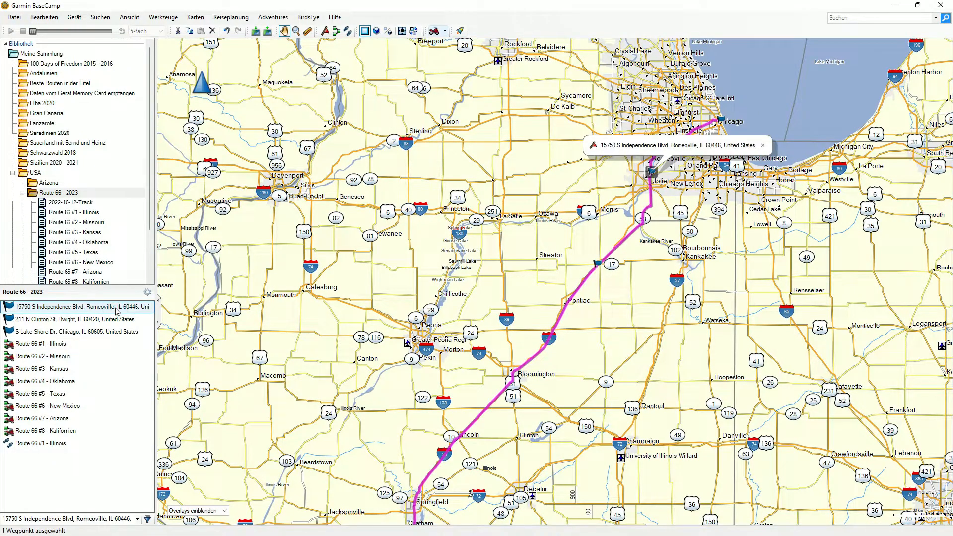
pyautogui.click(116, 320)
pyautogui.click(113, 332)
pyautogui.doubleClick(114, 332)
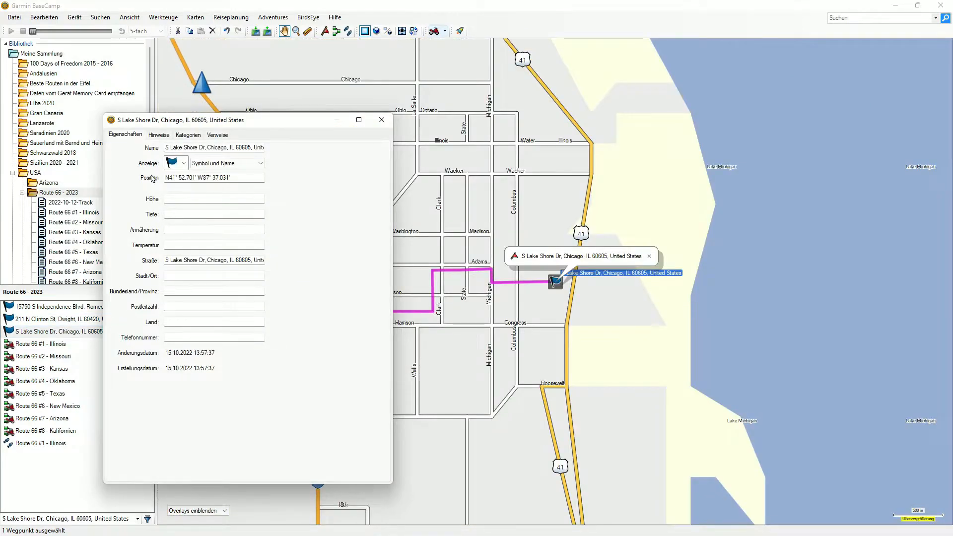
pyautogui.click(160, 136)
pyautogui.doubleClick(148, 428)
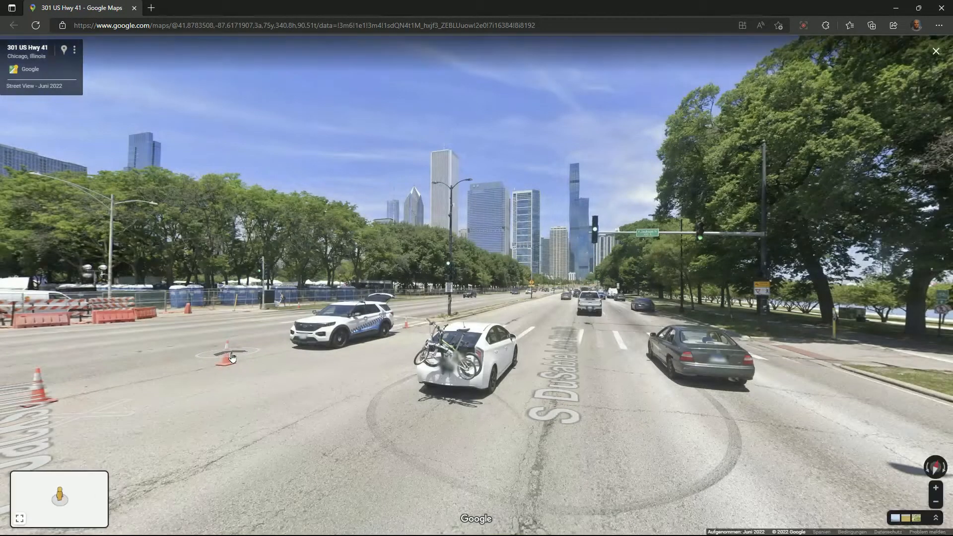
# Step: Look around the Chicago Street View scene towards the lake, and close both the browser and the waypoint properties
pyautogui.moveTo(232, 356); pyautogui.dragTo(709, 355)
pyautogui.moveTo(174, 356); pyautogui.dragTo(520, 349)
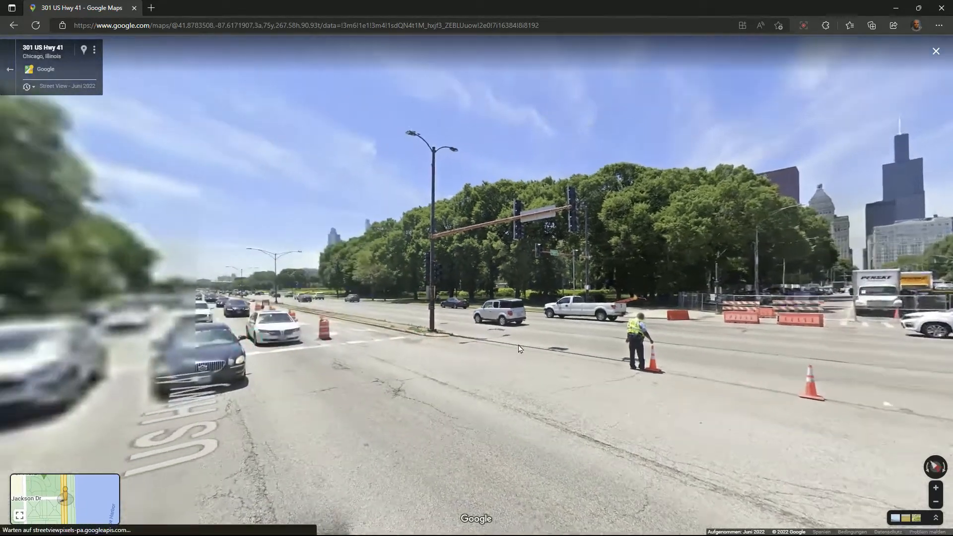
pyautogui.moveTo(246, 343); pyautogui.dragTo(700, 328)
pyautogui.moveTo(175, 338); pyautogui.dragTo(475, 336)
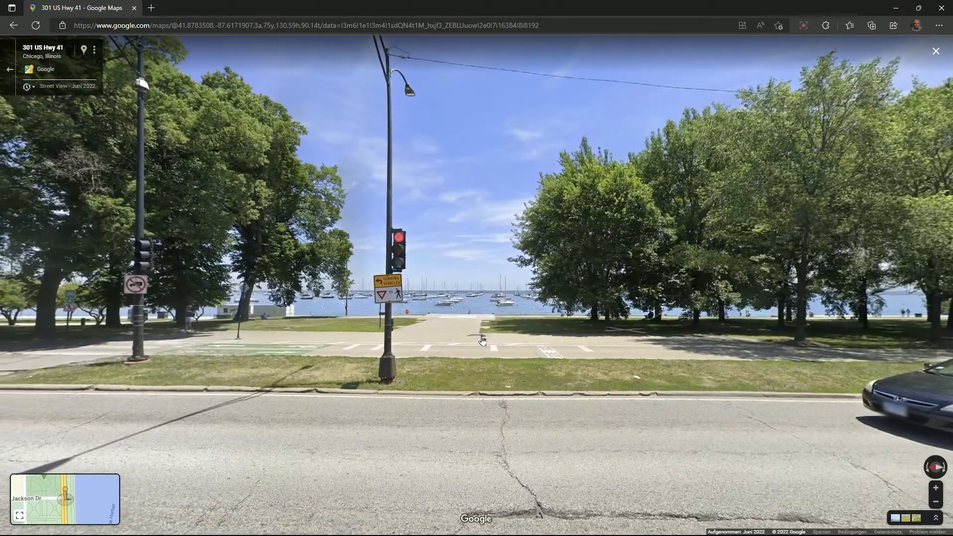
pyautogui.click(942, 7)
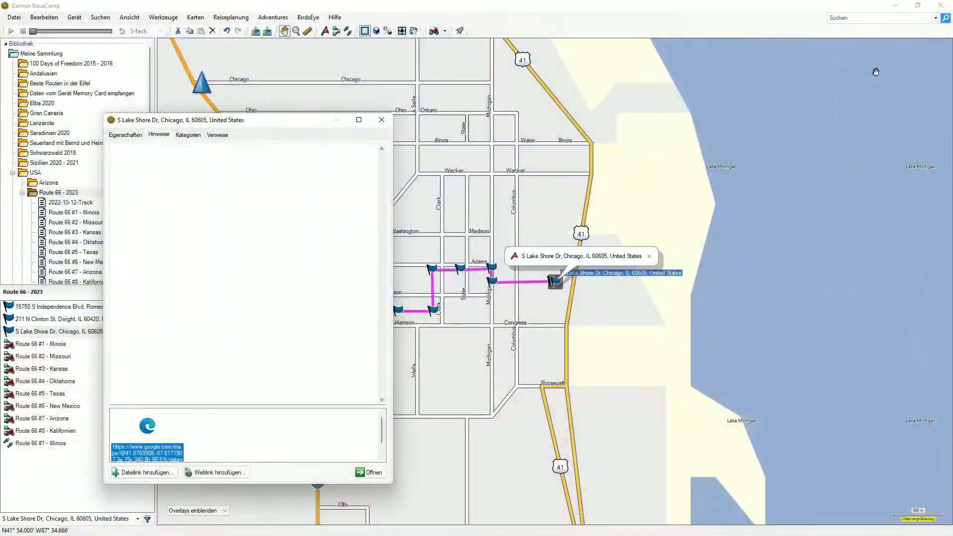
pyautogui.click(382, 119)
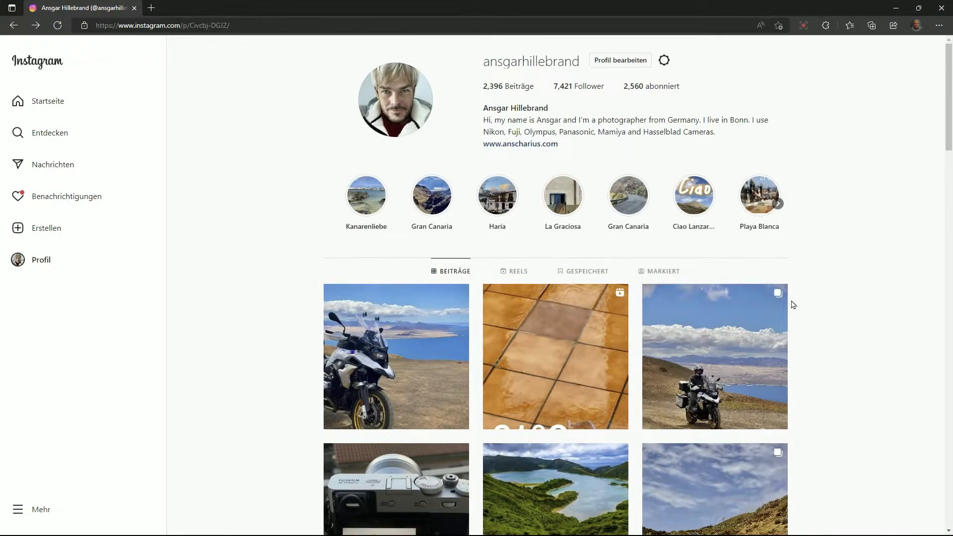
# Step: On Instagram, open the #motorradliebe hashtag from the Lanzarote motorcycle post and view the Stelvio post listed under it
pyautogui.click(740, 354)
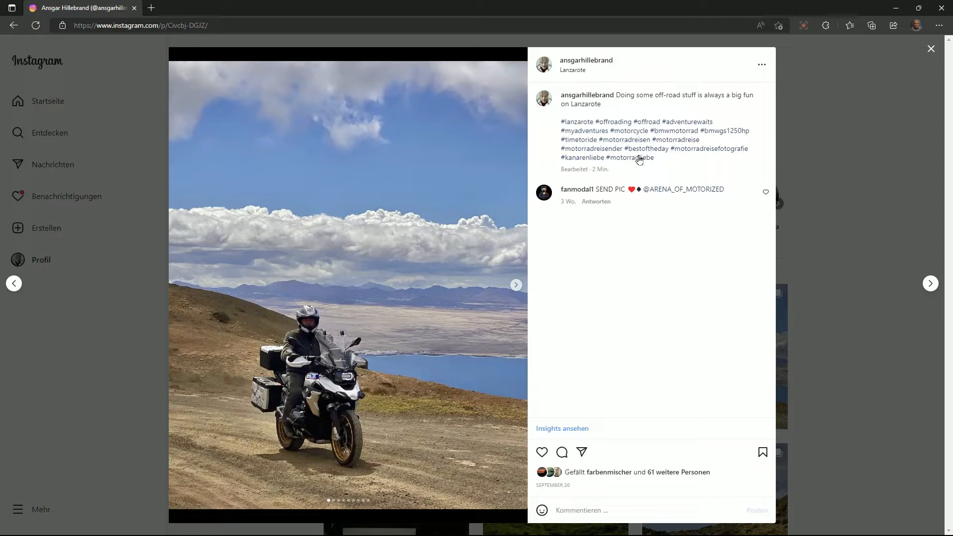
pyautogui.click(640, 158)
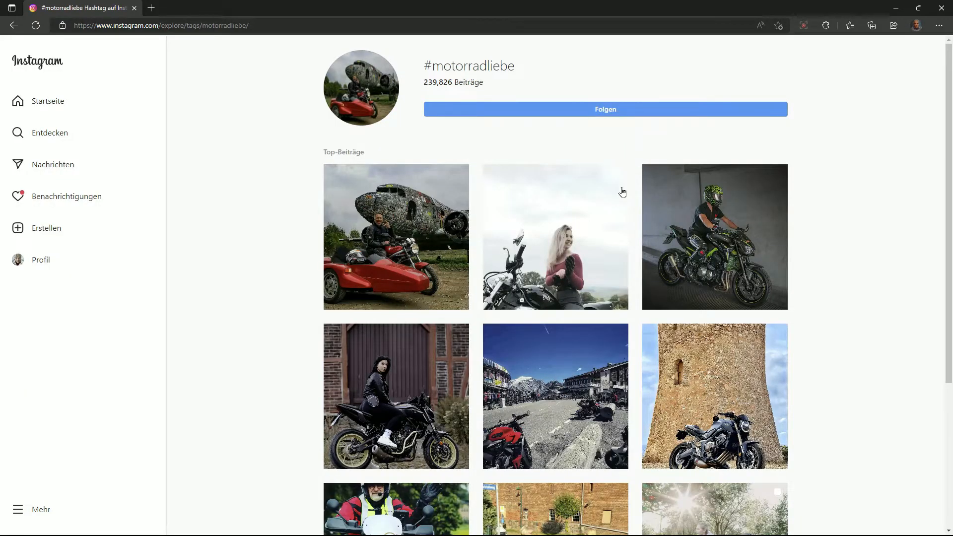
pyautogui.click(585, 361)
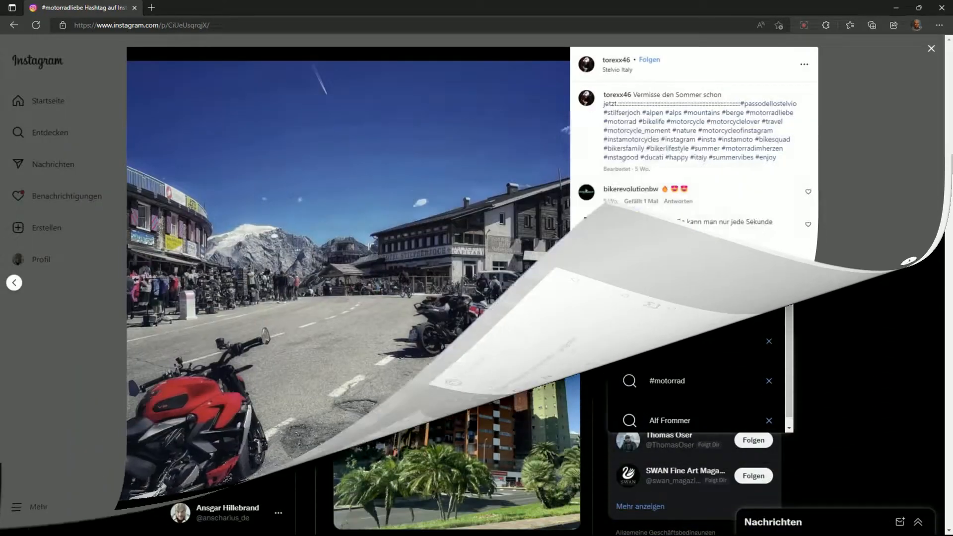
# Step: Search Twitter for Motorradliebe, open the image of the Roadbook Sardinien tweet and follow its #motorradliebe hashtag
pyautogui.write('otorradliebe')
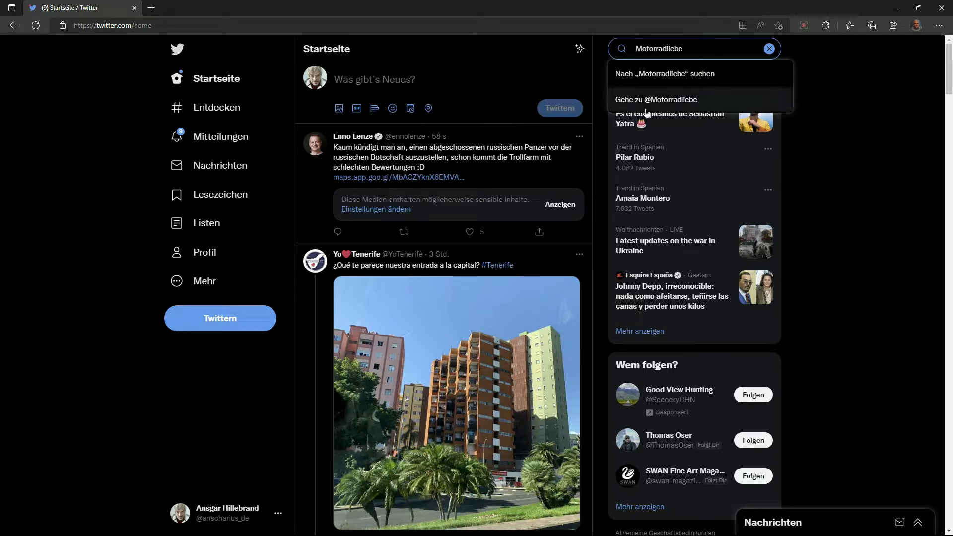
pyautogui.press('Return')
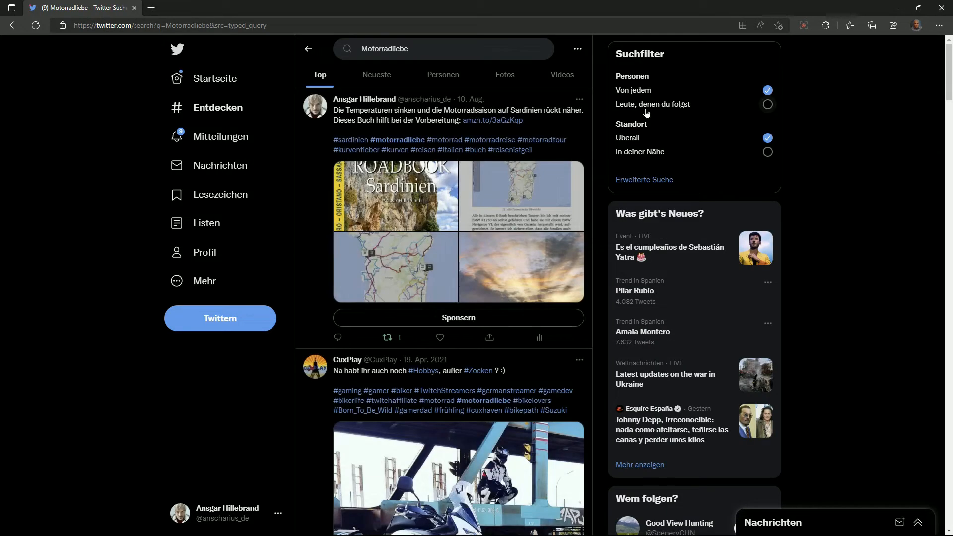
pyautogui.click(412, 201)
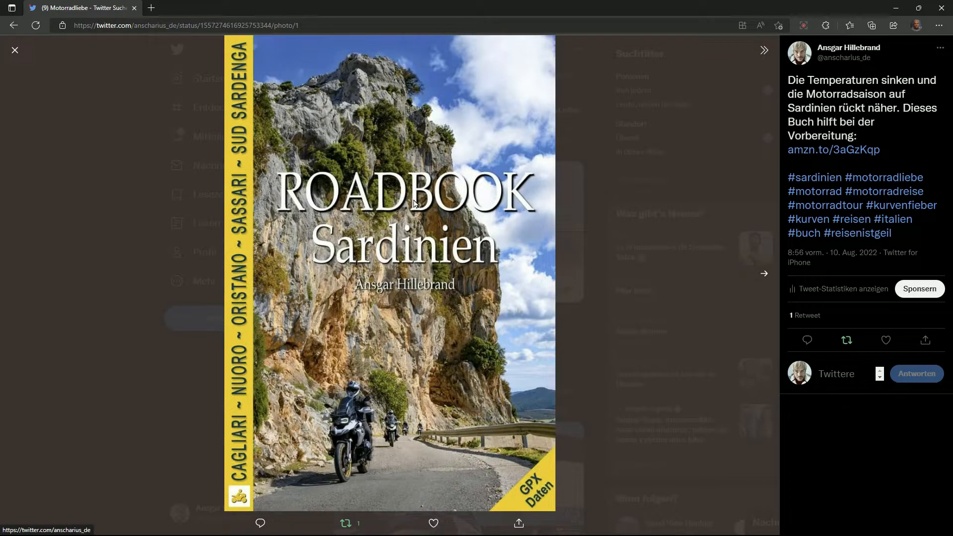
pyautogui.click(904, 177)
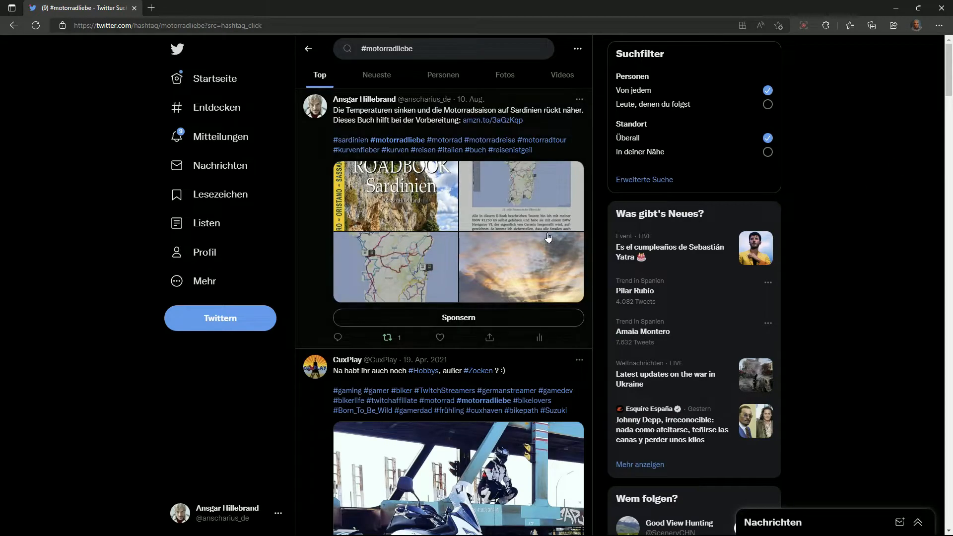
# Step: Open the photo of the parked motorcycle tweet in the #motorradliebe results and follow its #bikerlife hashtag
pyautogui.scroll(-5, 477, 357)
pyautogui.click(464, 344)
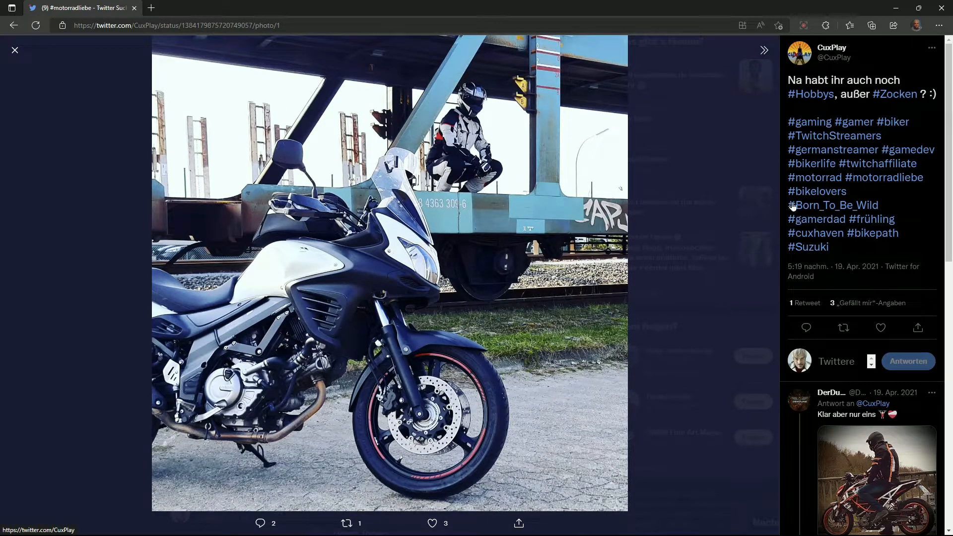
pyautogui.click(813, 165)
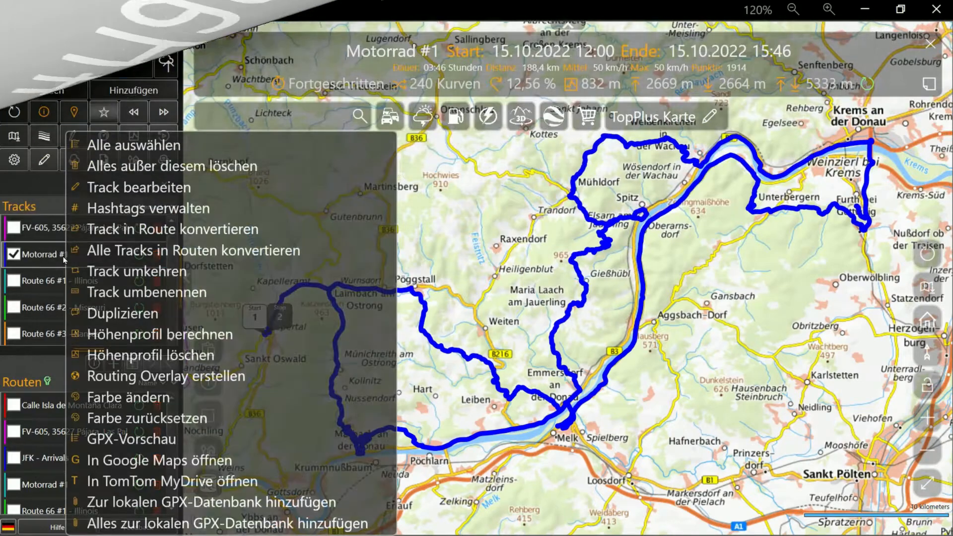
# Step: In Track of the day, open hashtag management for the track Motorrad #1 and add #Österreich, #Sommer2018 and #TourenMitHerbert
pyautogui.click(137, 214)
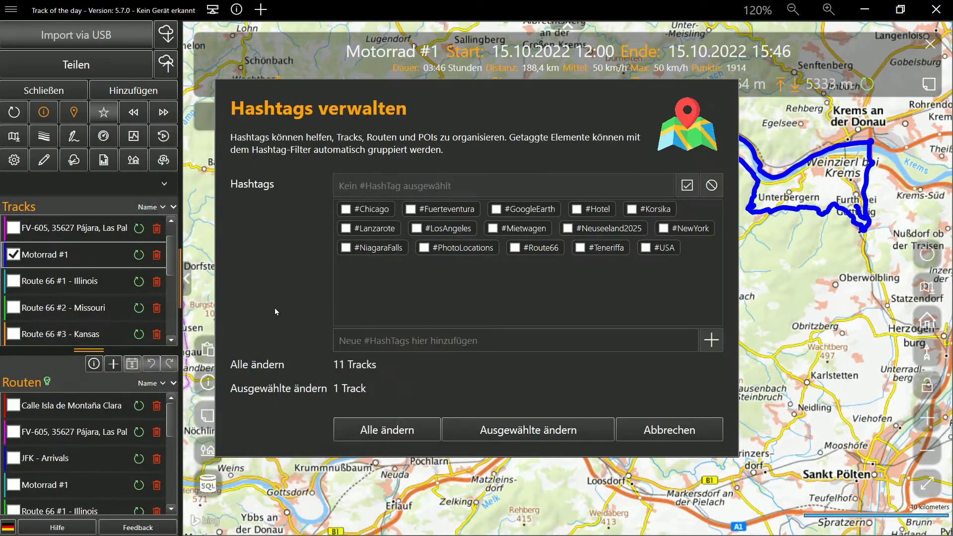
pyautogui.click(373, 342)
pyautogui.write('#Österreich #')
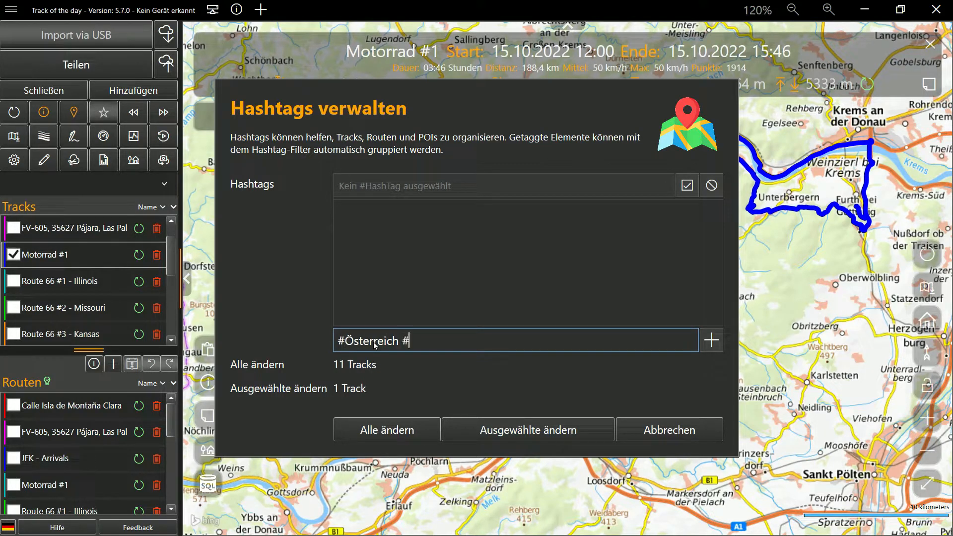
pyautogui.write('Sommer2018 #TourenMitH')
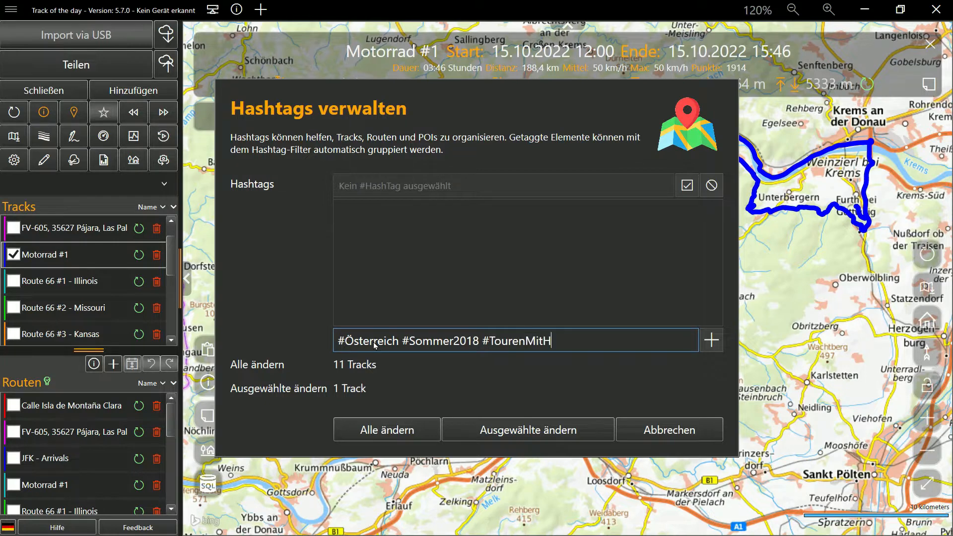
pyautogui.write('ert')
pyautogui.press('Return')
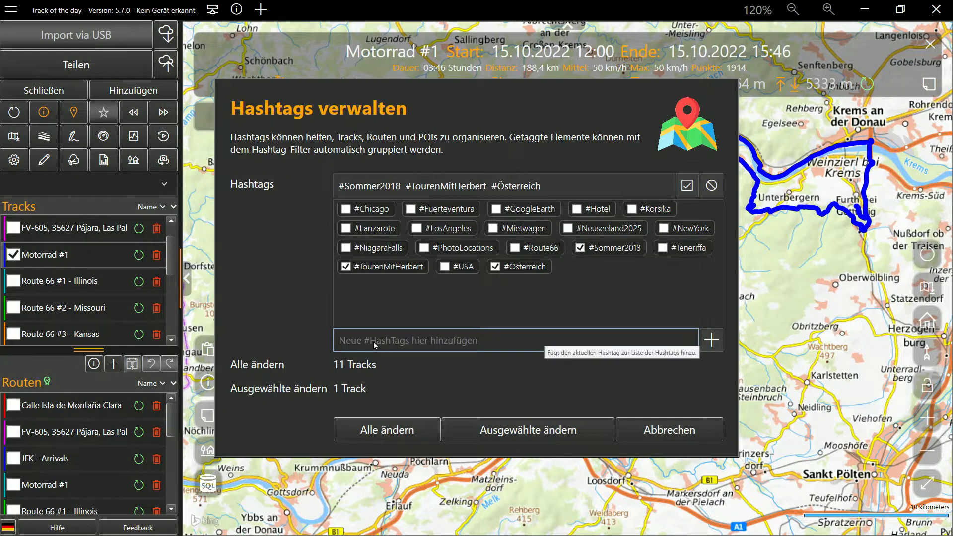
# Step: Deselect and reselect each of the hashtags #Österreich, #Sommer2018 and #TourenMitHerbert in turn
pyautogui.click(495, 266)
pyautogui.click(495, 267)
pyautogui.click(581, 248)
pyautogui.click(581, 249)
pyautogui.click(348, 267)
pyautogui.click(348, 266)
# Step: Try narrowing the list of available hashtags with the partial entries "ö", "tou" and "so", and clear the entry
pyautogui.click(359, 347)
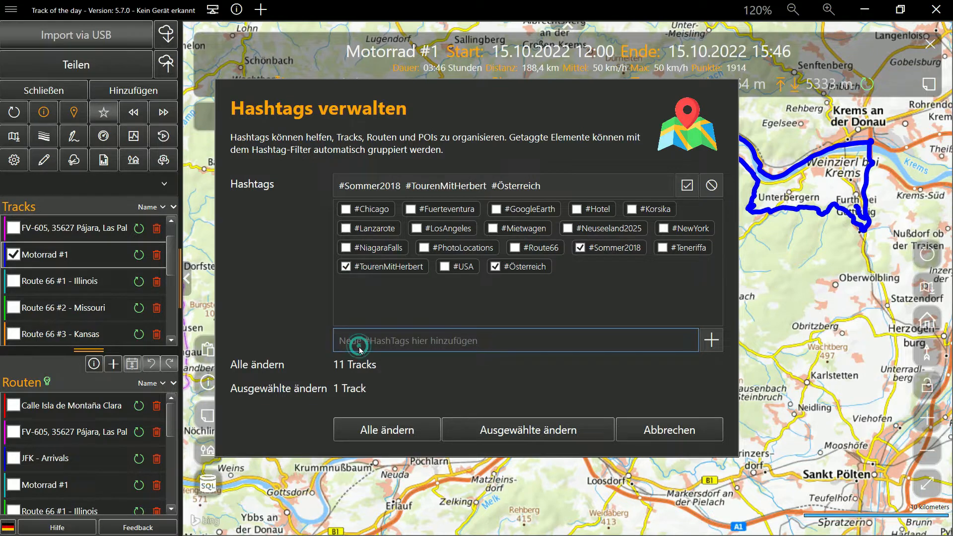
pyautogui.write('ö')
pyautogui.press('BackSpace')
pyautogui.write('tou')
pyautogui.press('BackSpace')
pyautogui.press('BackSpace')
pyautogui.press('BackSpace')
pyautogui.write('so')
pyautogui.press('Escape')
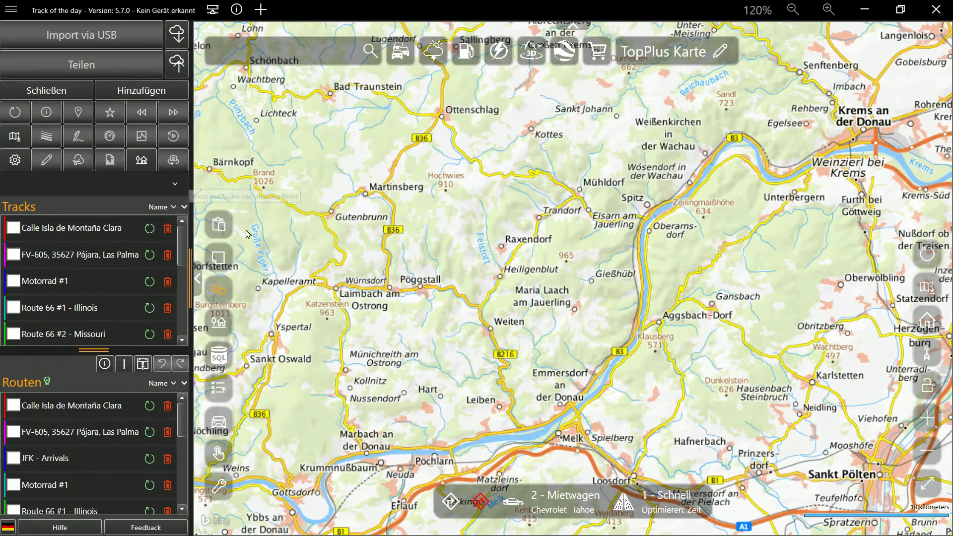
# Step: Filter the tracks and routes by the hashtags #Österreich, #Sommer2018 and #TourenMitHerbert one after another
pyautogui.click(172, 186)
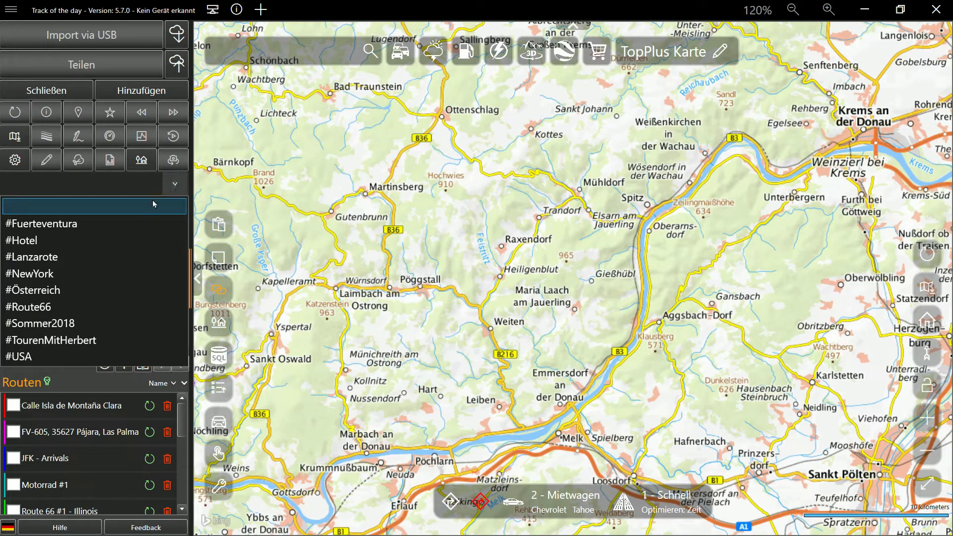
pyautogui.click(94, 290)
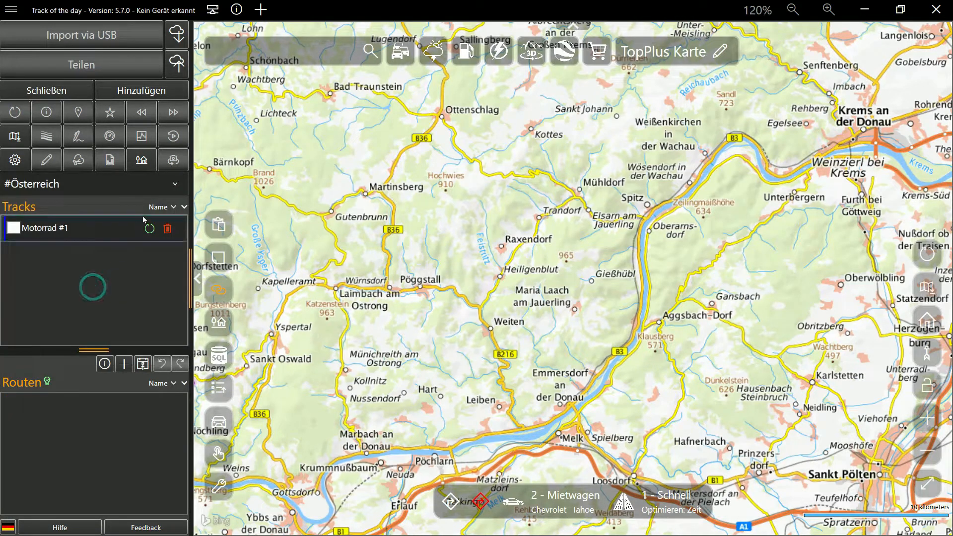
pyautogui.click(174, 184)
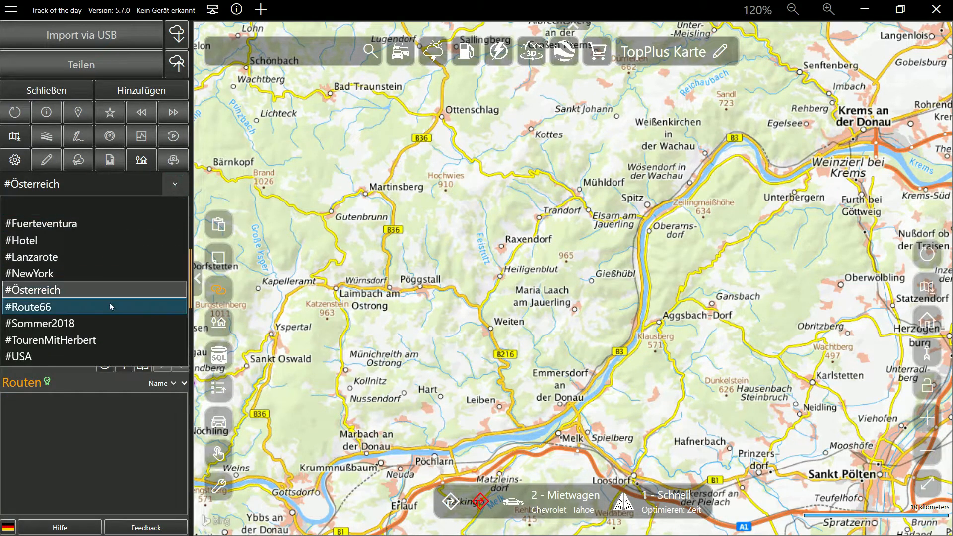
pyautogui.click(100, 323)
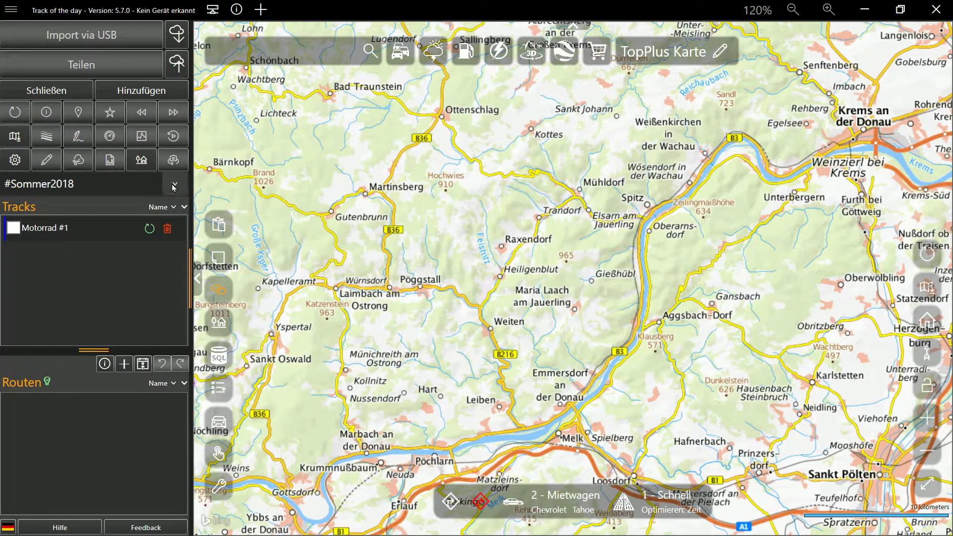
pyautogui.click(174, 184)
pyautogui.click(98, 341)
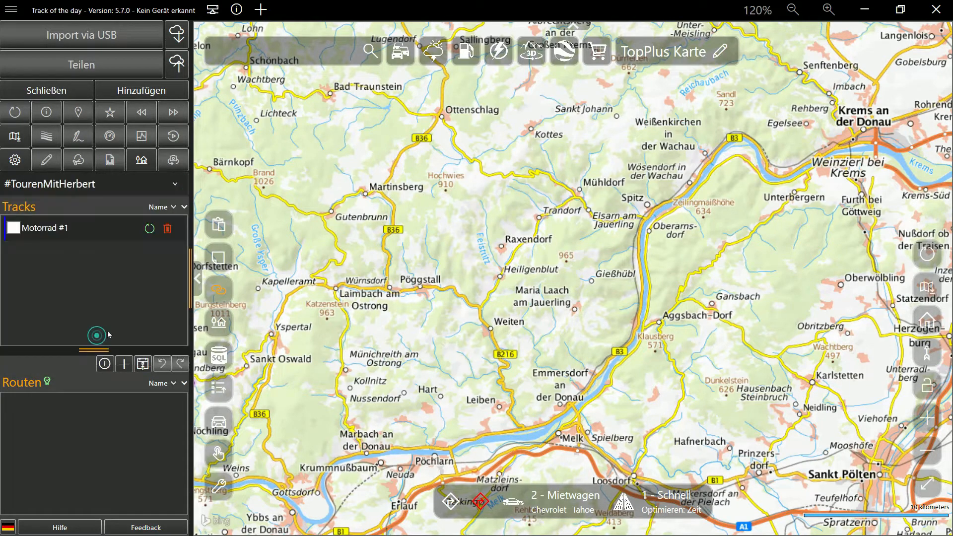
# Step: Widen the track and route lists so their hashtags fit, and filter them by #Fuerteventura, #Hotel and #Route66 in turn
pyautogui.moveTo(190, 291); pyautogui.dragTo(281, 292)
pyautogui.click(268, 186)
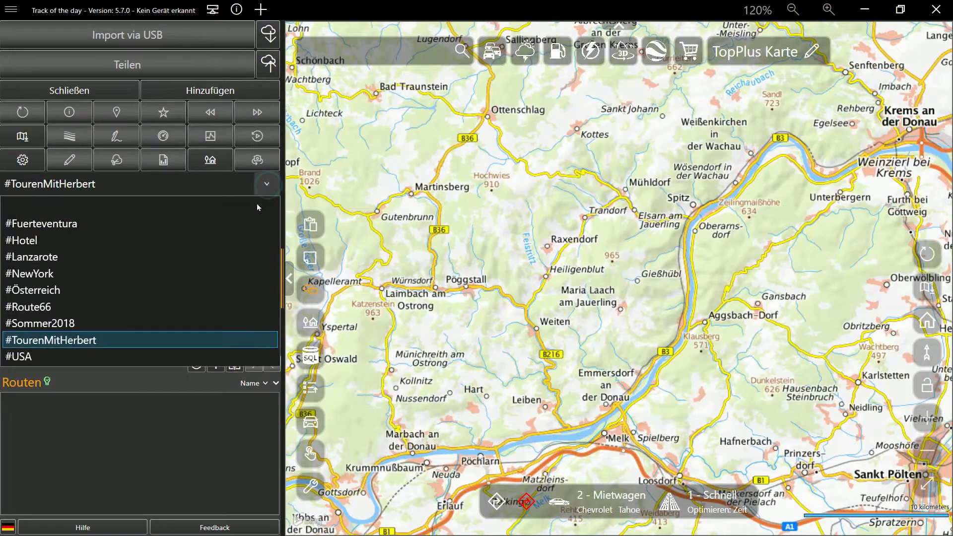
pyautogui.click(252, 223)
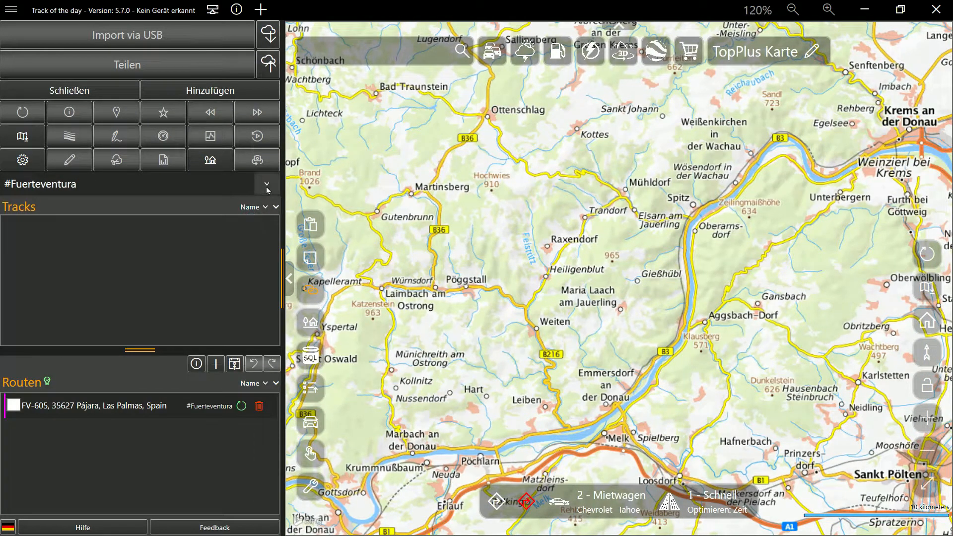
pyautogui.click(267, 183)
pyautogui.click(248, 245)
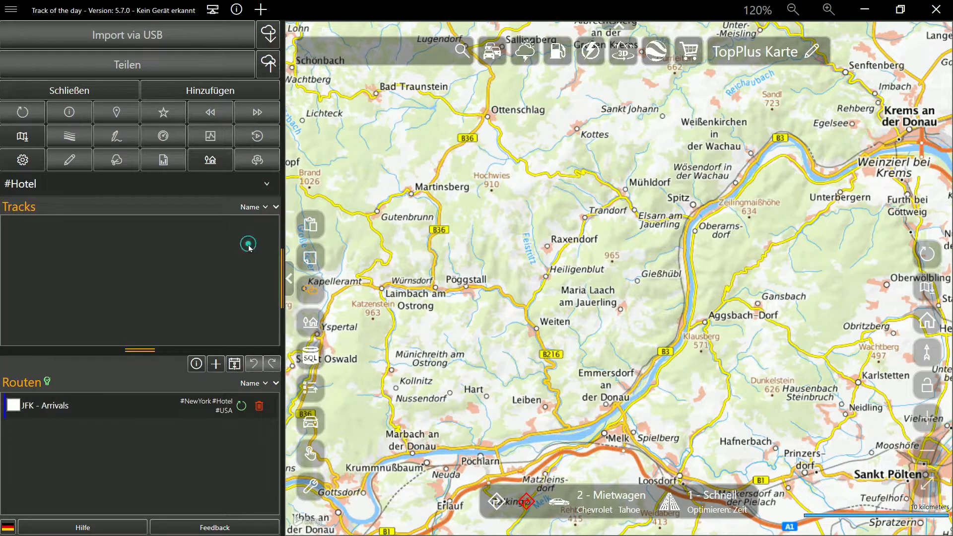
pyautogui.click(268, 185)
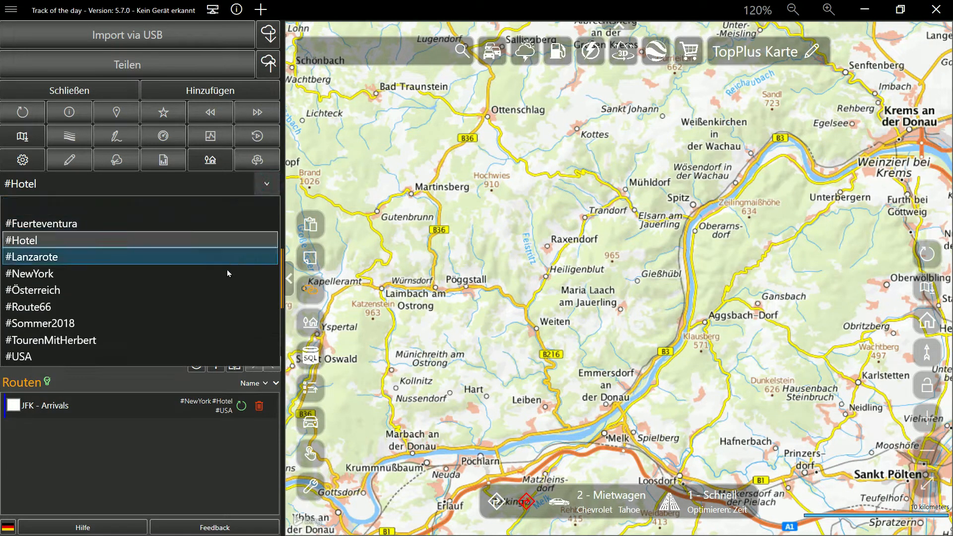
pyautogui.click(215, 305)
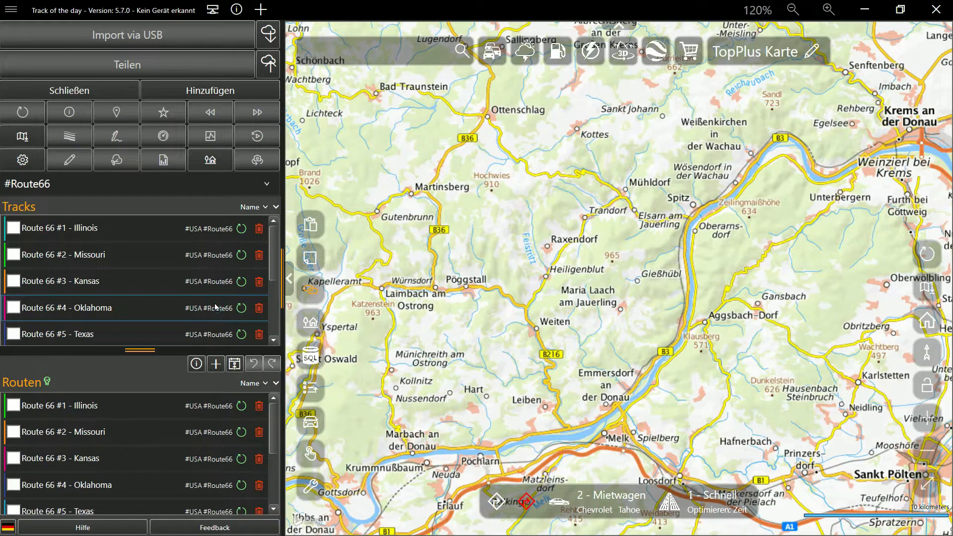
pyautogui.moveTo(276, 257)
pyautogui.mouseDown()
pyautogui.moveTo(274, 321)
pyautogui.moveTo(273, 259)
pyautogui.mouseUp()
# Step: Filter the lists by #USA, by the JFK - Arrivals route's own #Hotel hashtag, by #USA again, and by its #NewYork hashtag
pyautogui.click(180, 189)
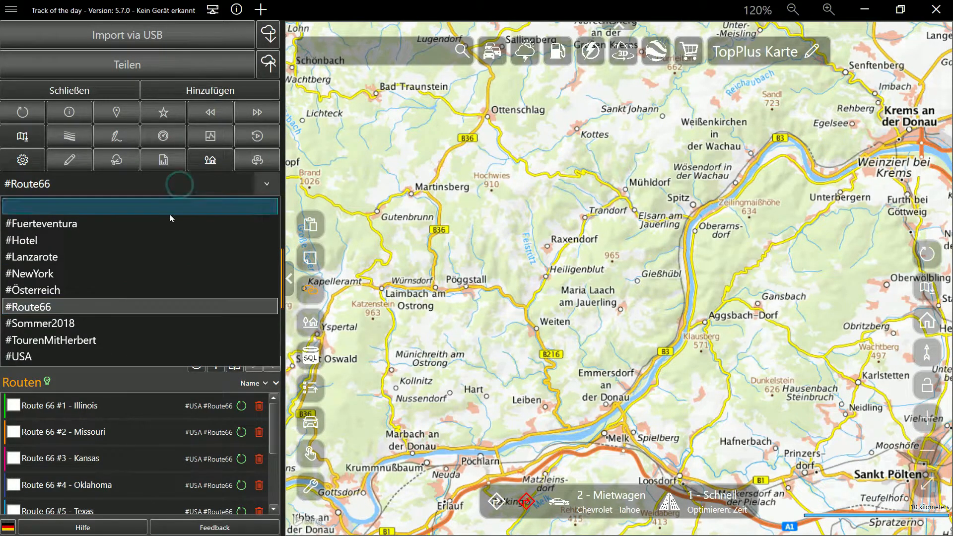
pyautogui.click(126, 353)
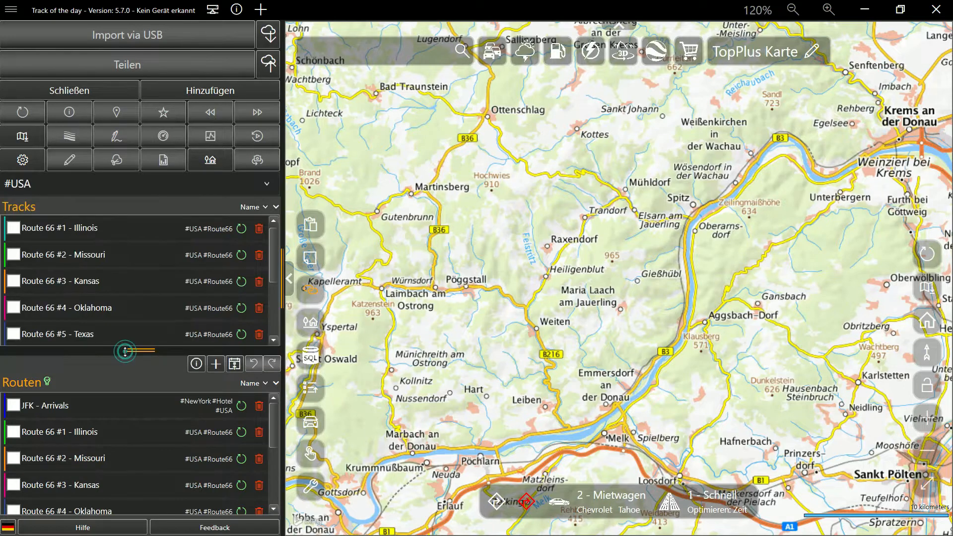
pyautogui.click(222, 402)
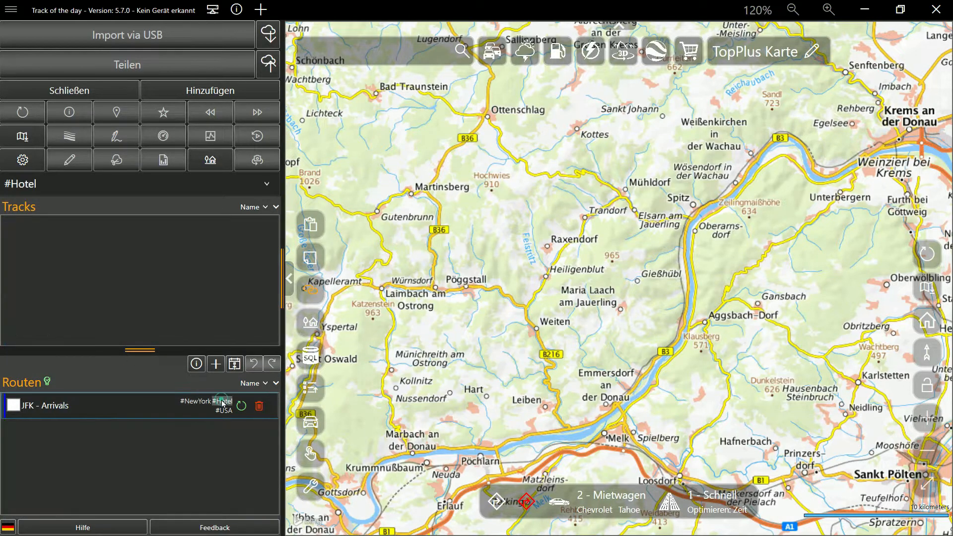
pyautogui.click(198, 180)
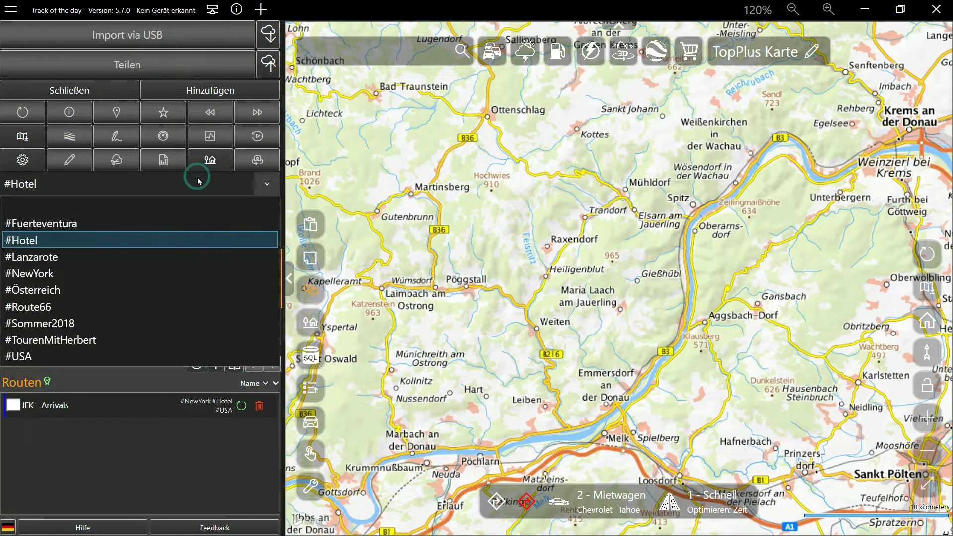
pyautogui.click(112, 356)
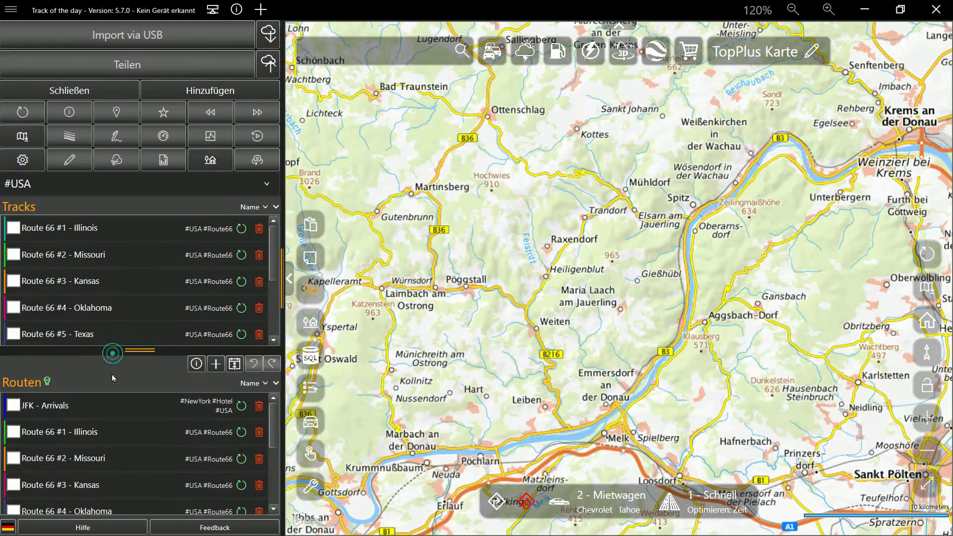
pyautogui.click(196, 402)
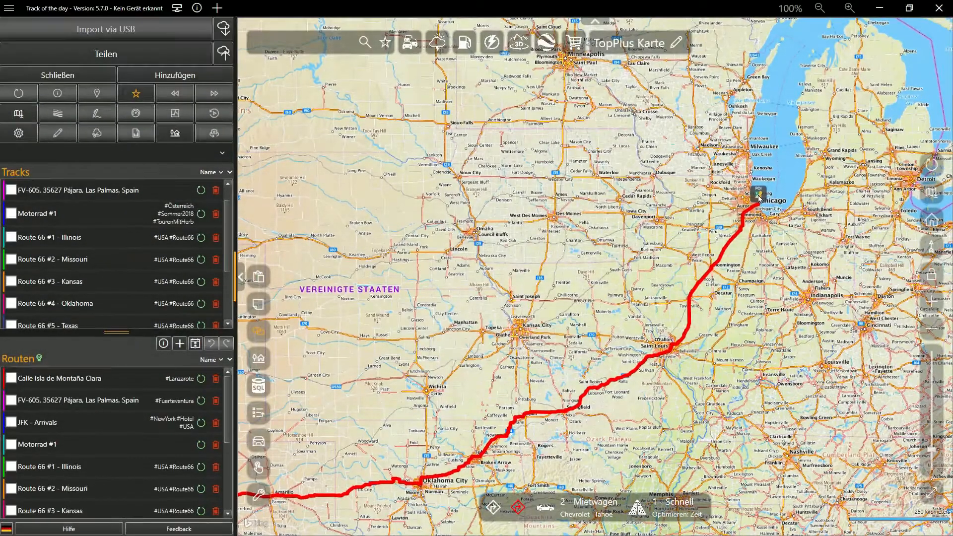
# Step: From the Chicago POI's #Route66 hashtag, list all matching POIs in the database and load them all onto the map
pyautogui.click(759, 196)
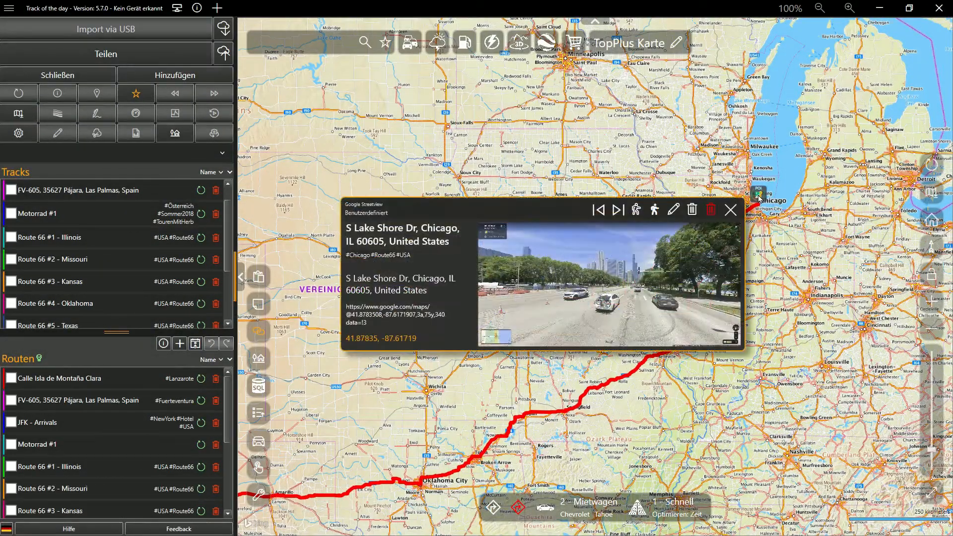
pyautogui.click(387, 255)
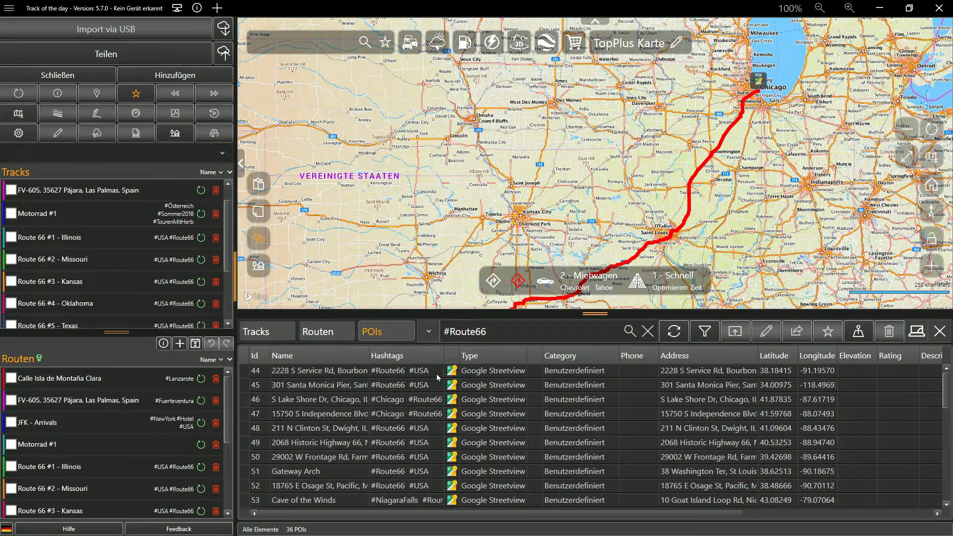
pyautogui.click(245, 356)
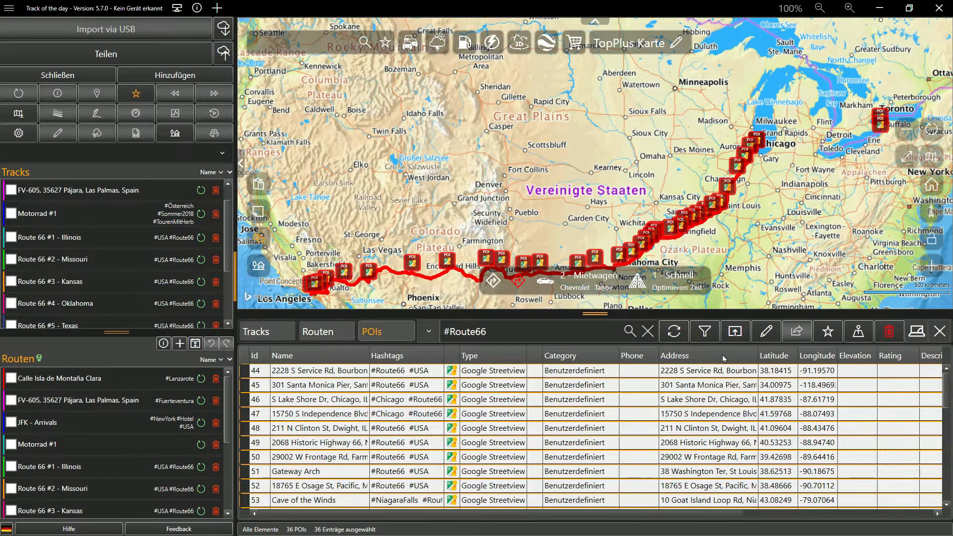
pyautogui.click(739, 338)
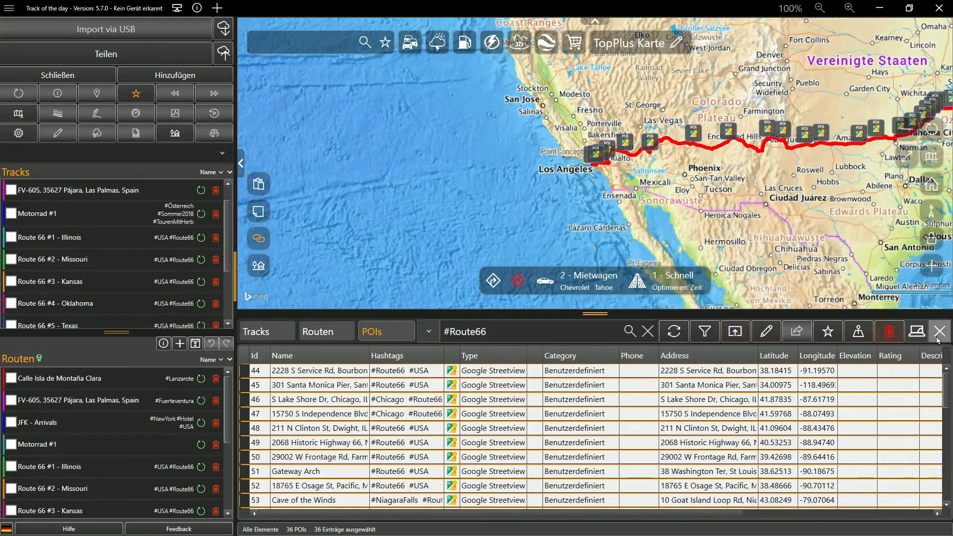
pyautogui.click(934, 335)
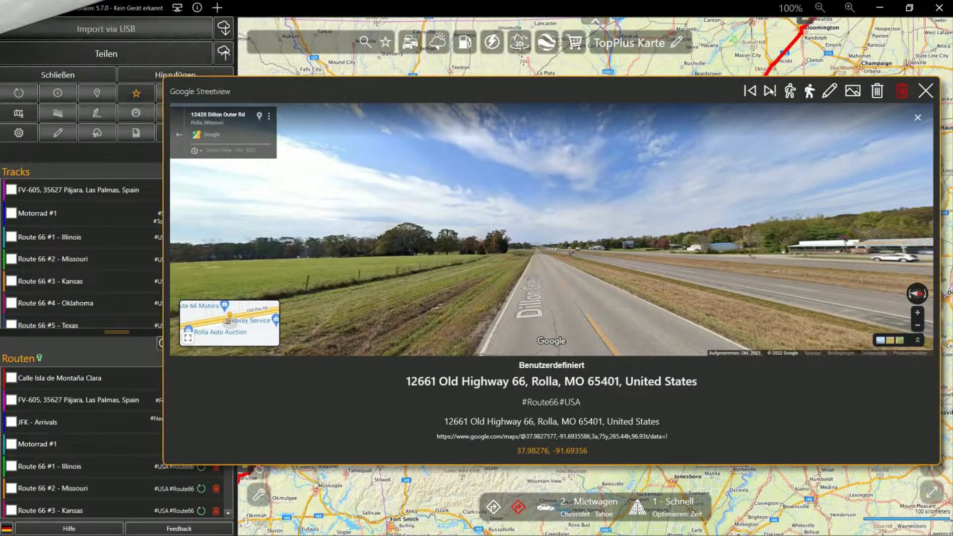
# Step: Step forward through the Street View POIs along Route 66 in Missouri, from Rolla past Lebanon to Bois D'Arc
pyautogui.click(769, 91)
pyautogui.click(769, 91)
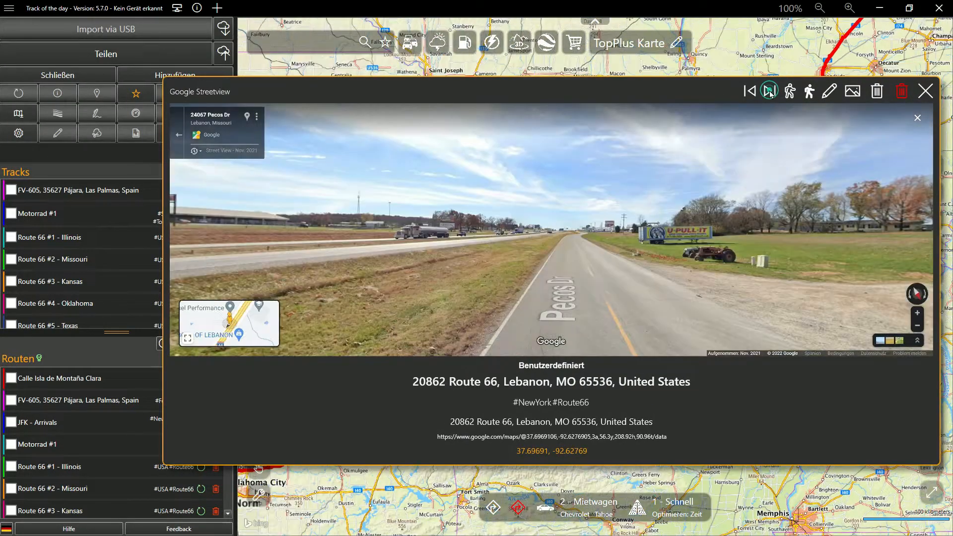
pyautogui.click(770, 90)
pyautogui.click(770, 91)
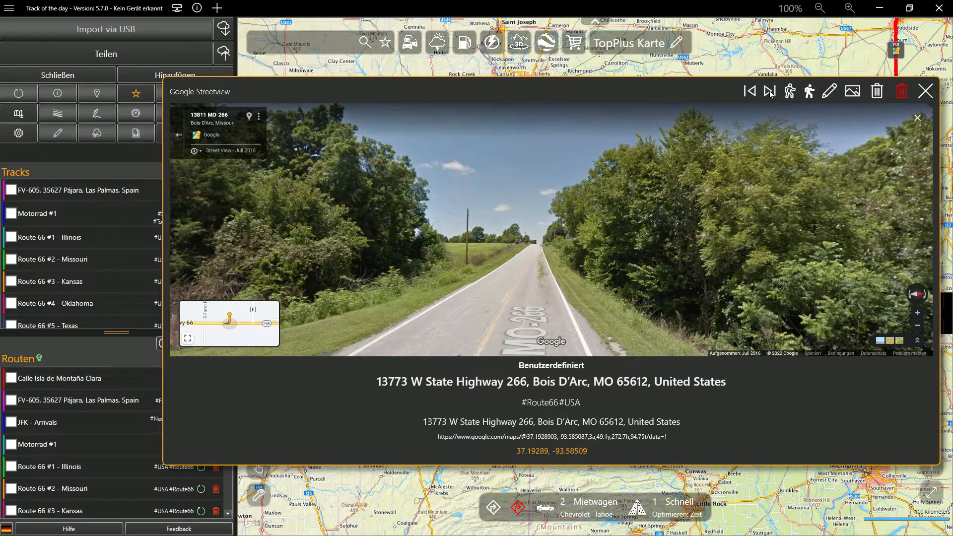
# Step: Step forward through the Street View POIs along Route 66, from Bois D'Arc past Joplin and Miami to Vinita, Oklahoma
pyautogui.click(770, 91)
pyautogui.click(770, 91)
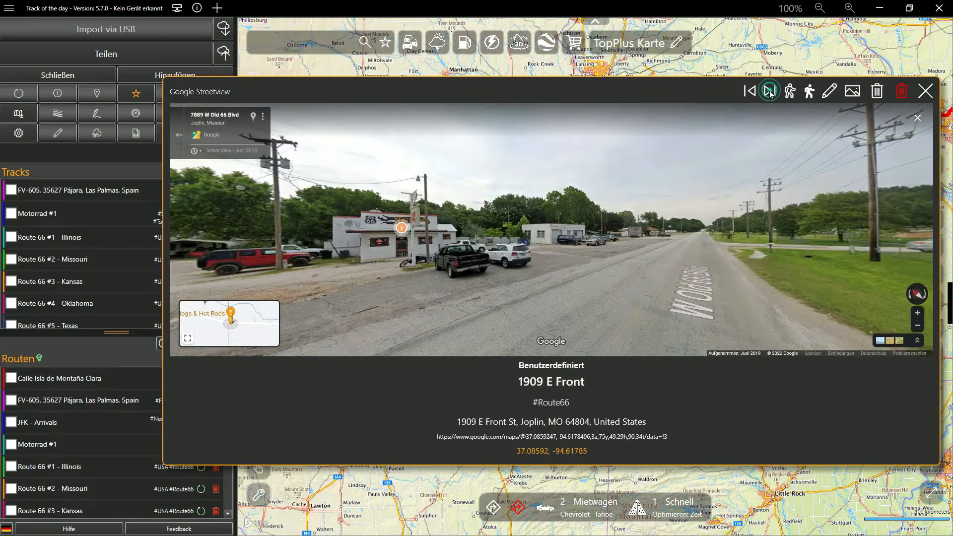
pyautogui.click(769, 90)
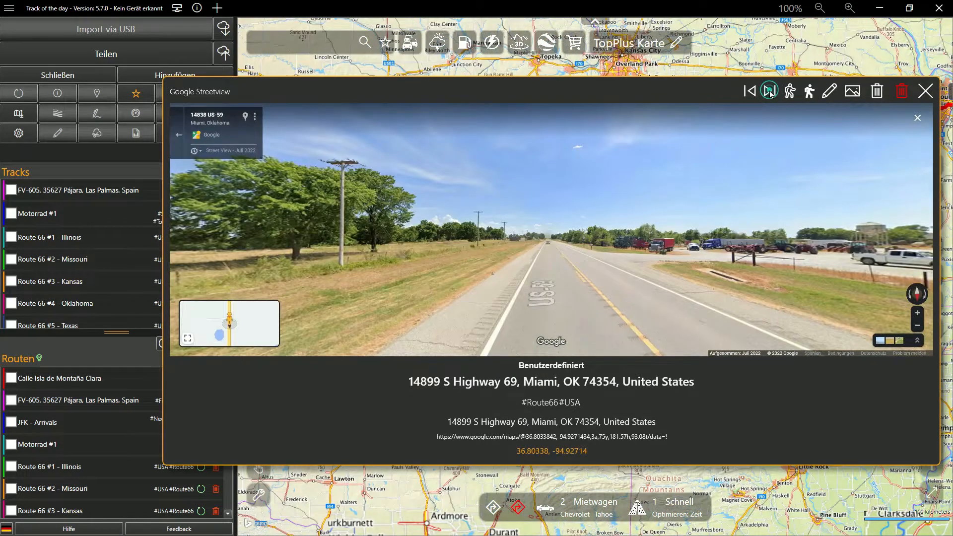
pyautogui.click(769, 90)
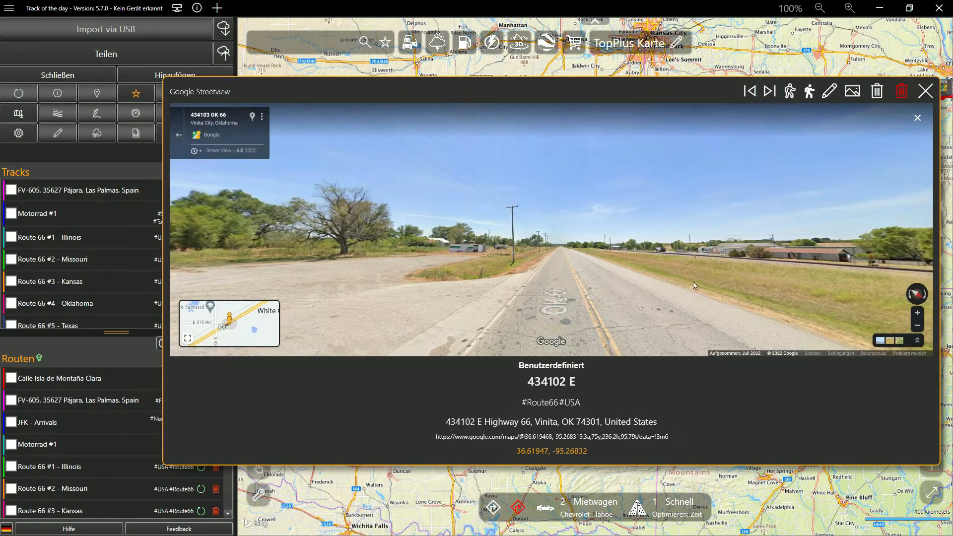
# Step: List all POIs sharing the Vinita POI's #USA hashtag, and open the full details of the M Social Hotel Times Square New York entry
pyautogui.click(570, 403)
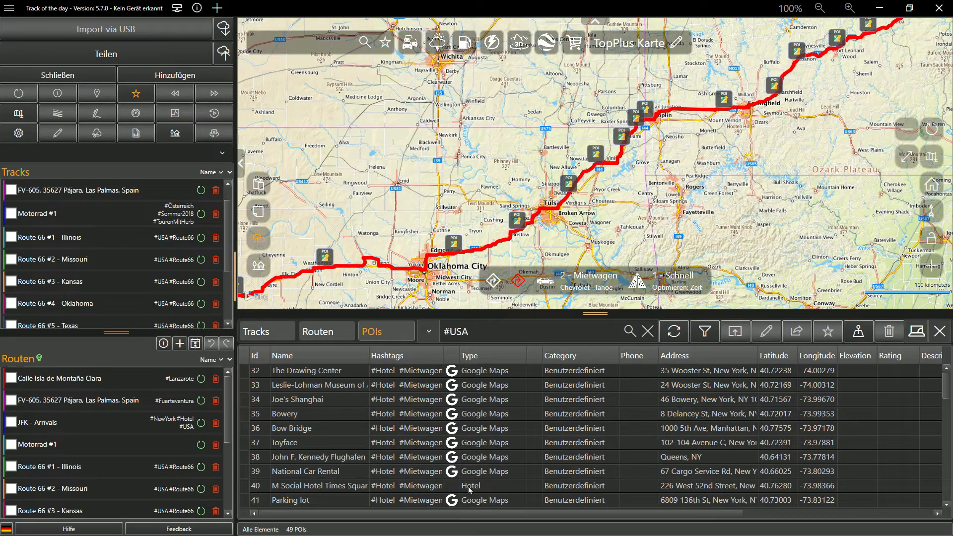
pyautogui.click(431, 486)
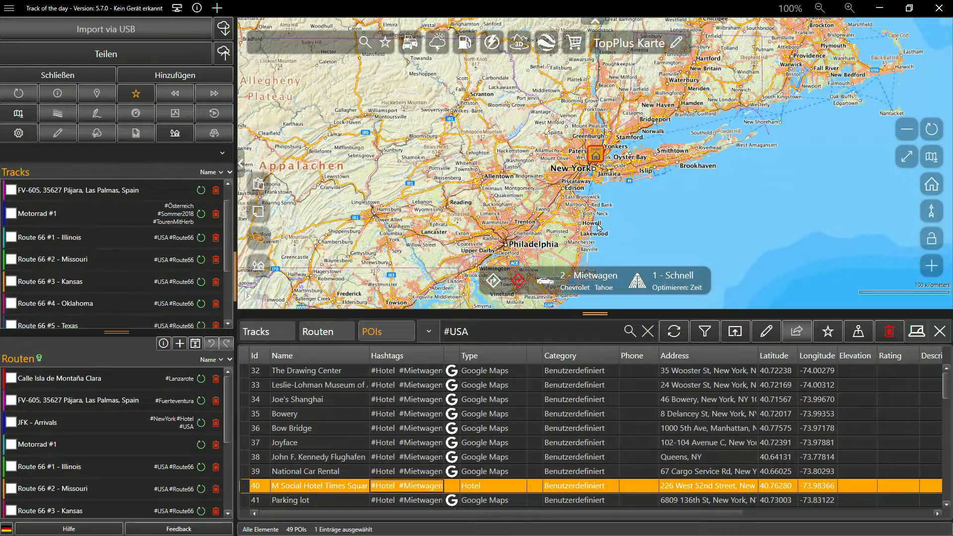
pyautogui.click(597, 158)
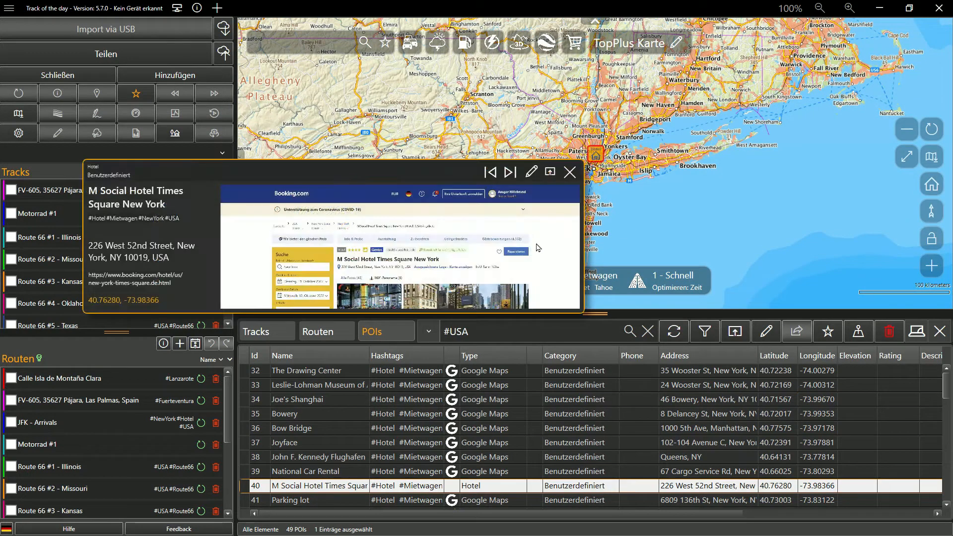
pyautogui.click(537, 248)
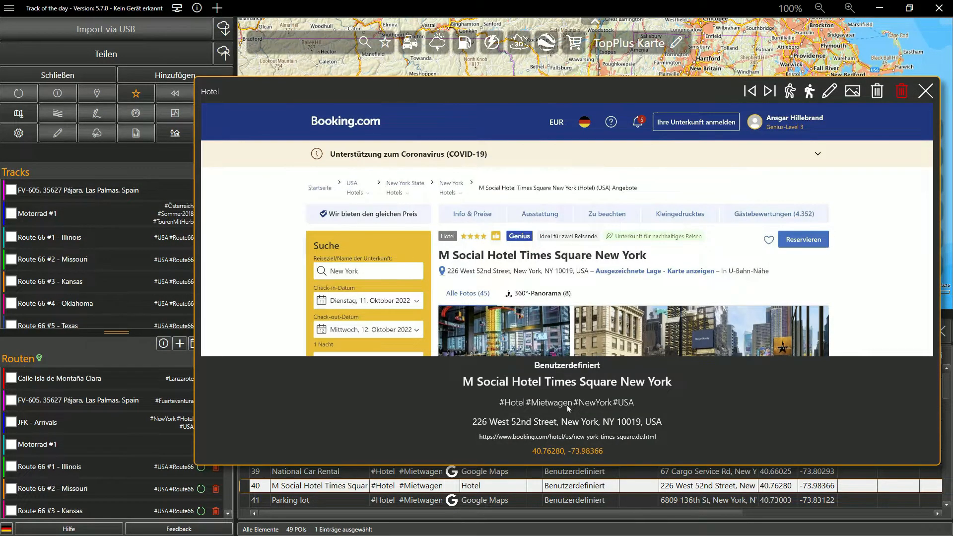
pyautogui.click(573, 451)
pyautogui.click(801, 88)
pyautogui.moveTo(772, 232); pyautogui.dragTo(311, 237)
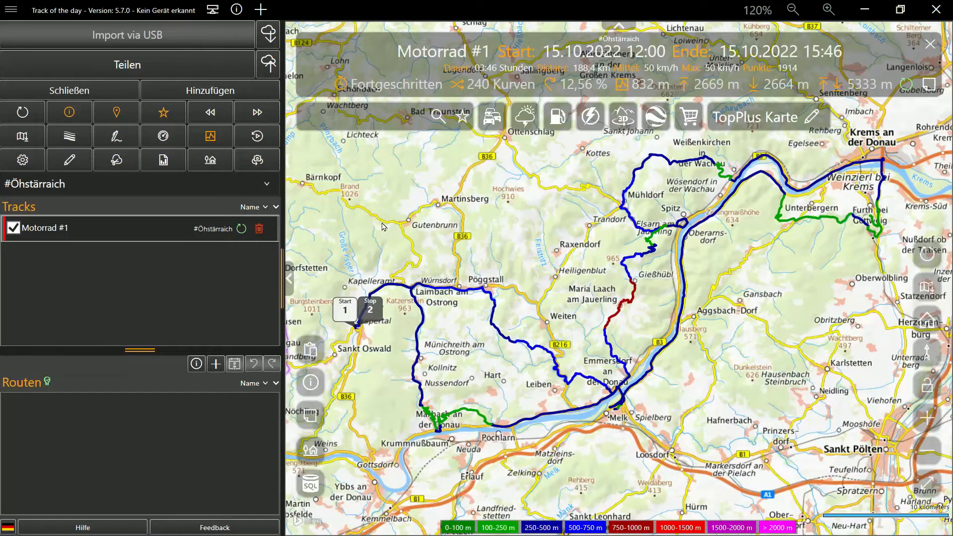
# Step: Manage the hashtags of the Motorrad #1 track and add the new hashtag #Österreich
pyautogui.rightClick(178, 234)
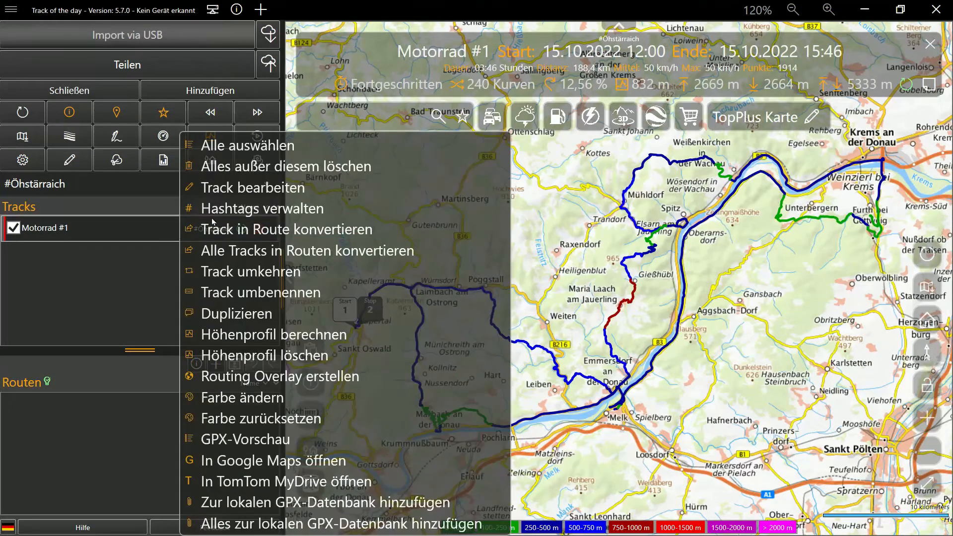
pyautogui.click(214, 208)
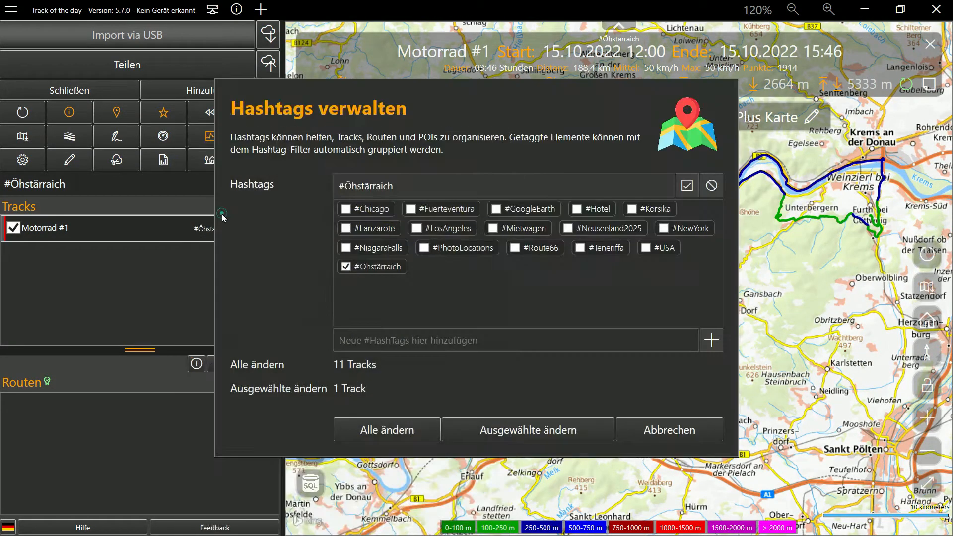
pyautogui.click(356, 343)
pyautogui.write('Ö')
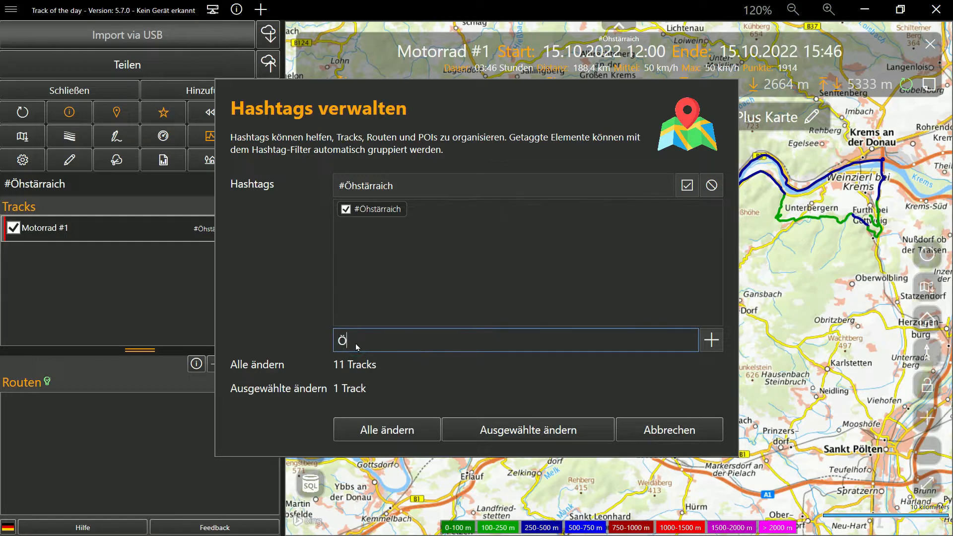
pyautogui.write('sterreich')
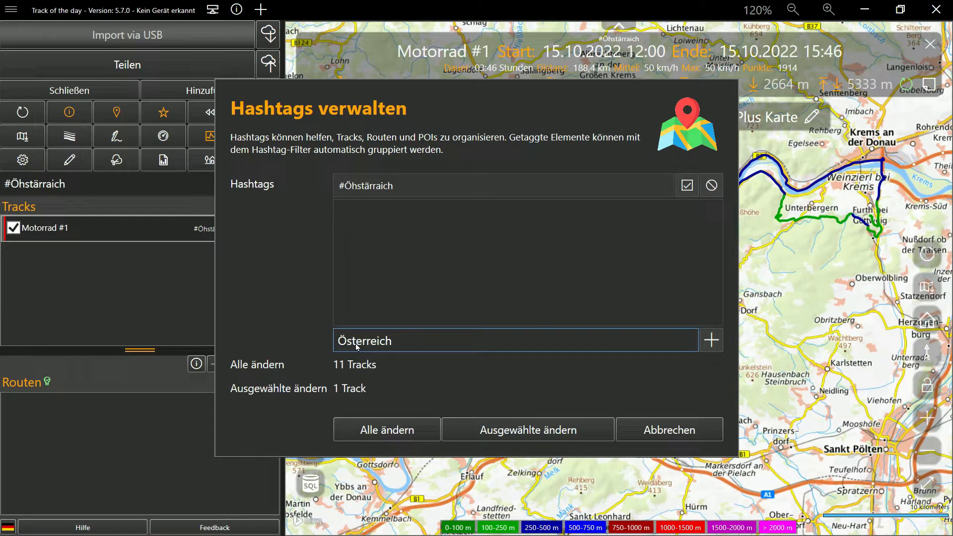
pyautogui.press('Return')
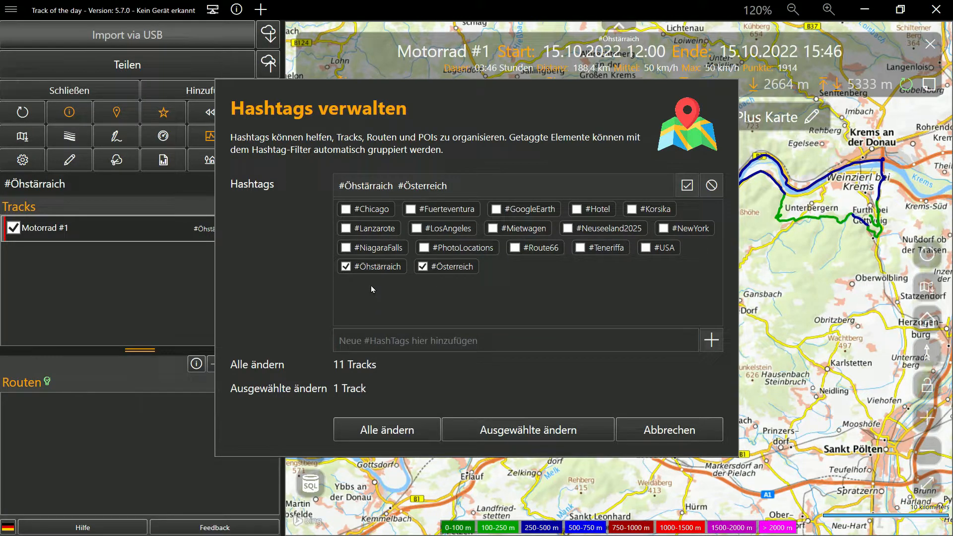
# Step: Remove the misspelled #Öhstärraich from the selected Motorrad #1 track, apply the change, and filter the lists by #Österreich
pyautogui.click(347, 270)
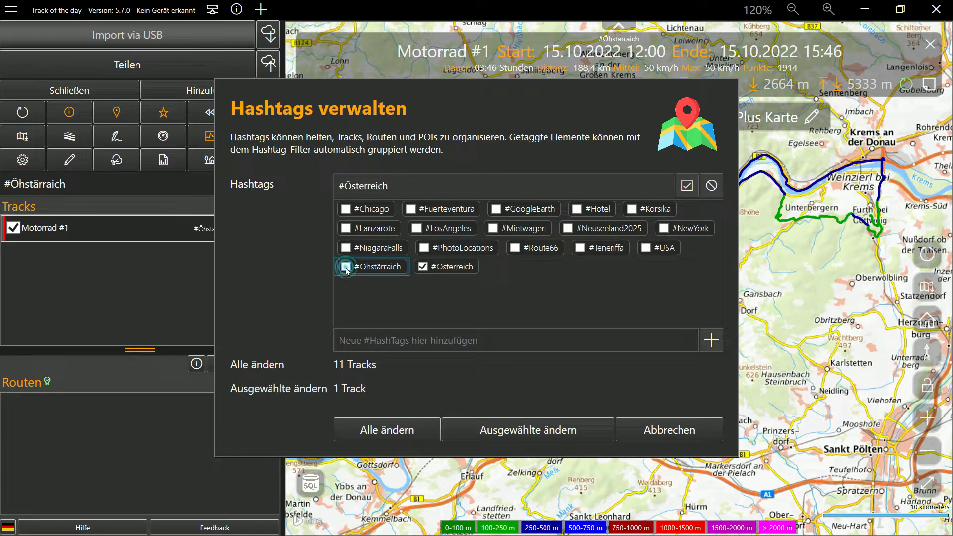
pyautogui.click(531, 432)
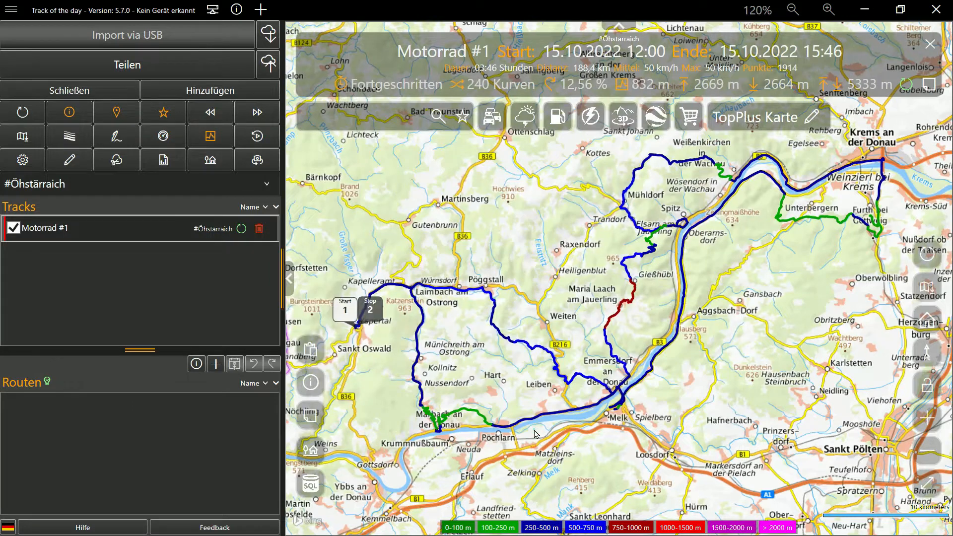
pyautogui.click(263, 183)
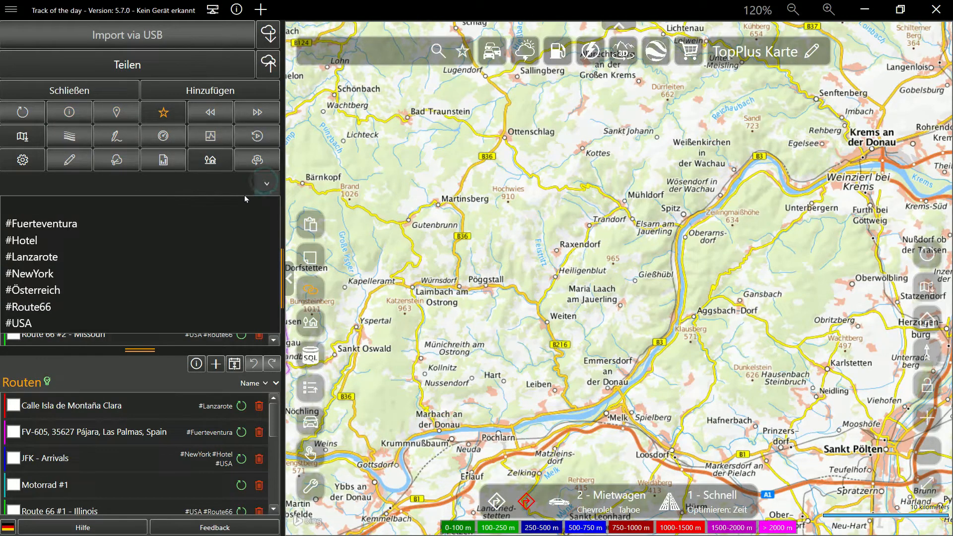
pyautogui.click(145, 291)
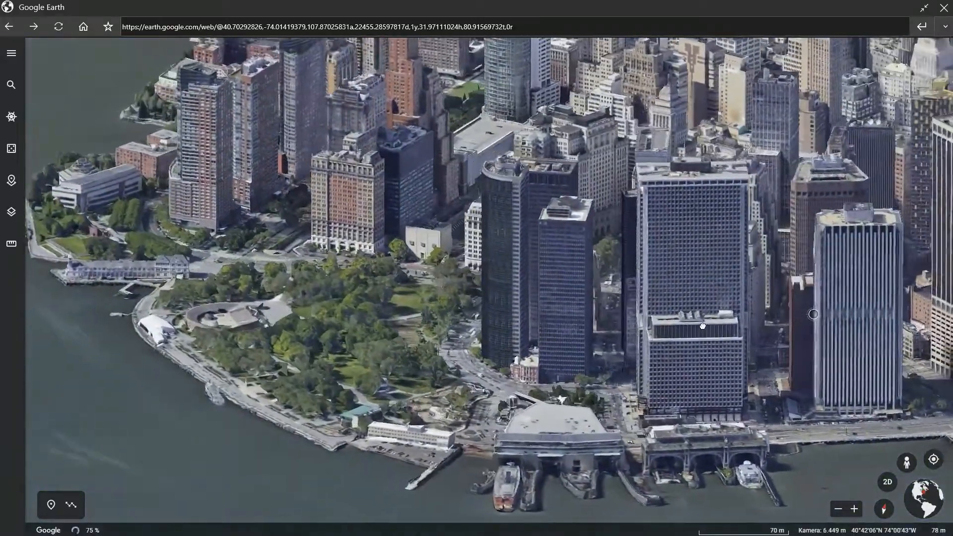
# Step: Create a POI from a Google Earth view of Manhattan's southern waterfront at Moore St and tag it with #NewYork
pyautogui.moveTo(703, 326); pyautogui.dragTo(755, 333)
pyautogui.moveTo(726, 388); pyautogui.dragTo(578, 338)
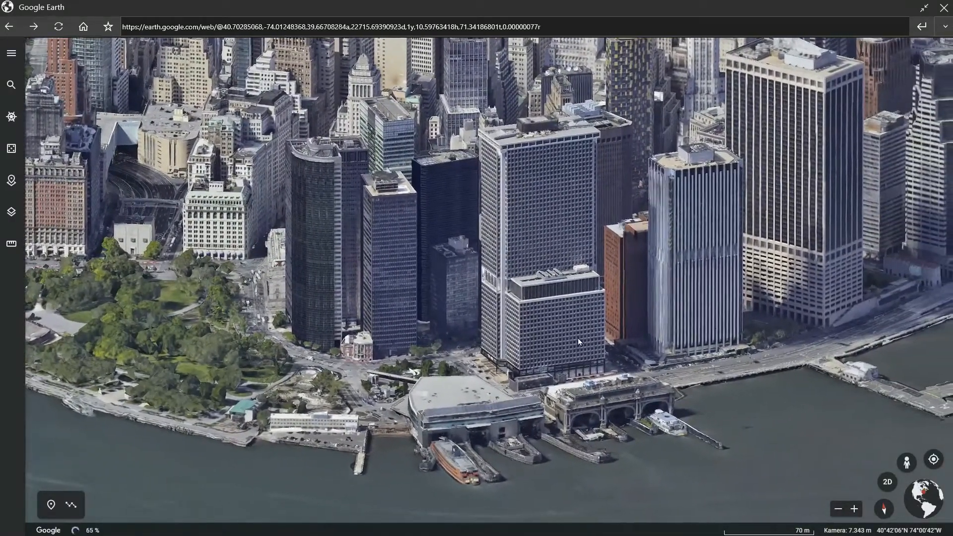
pyautogui.click(109, 31)
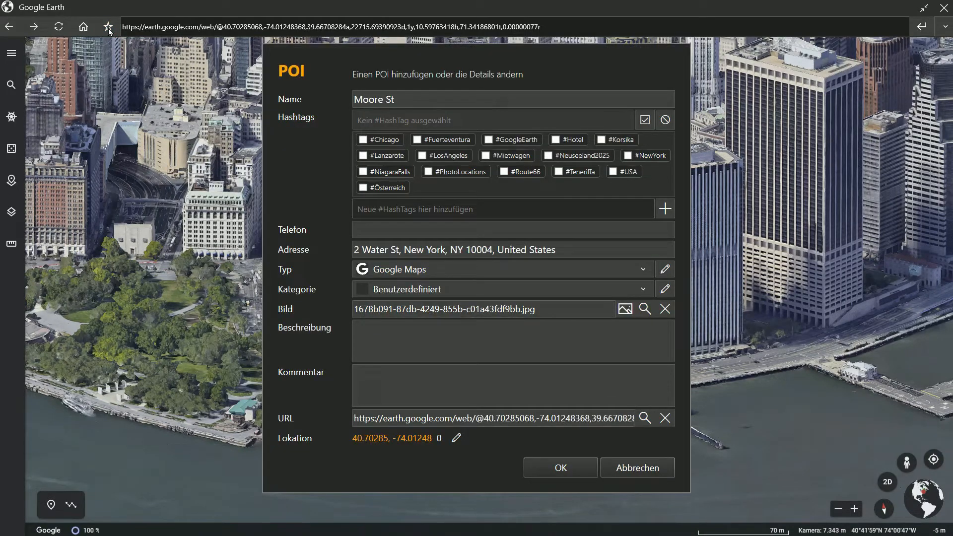
pyautogui.click(376, 209)
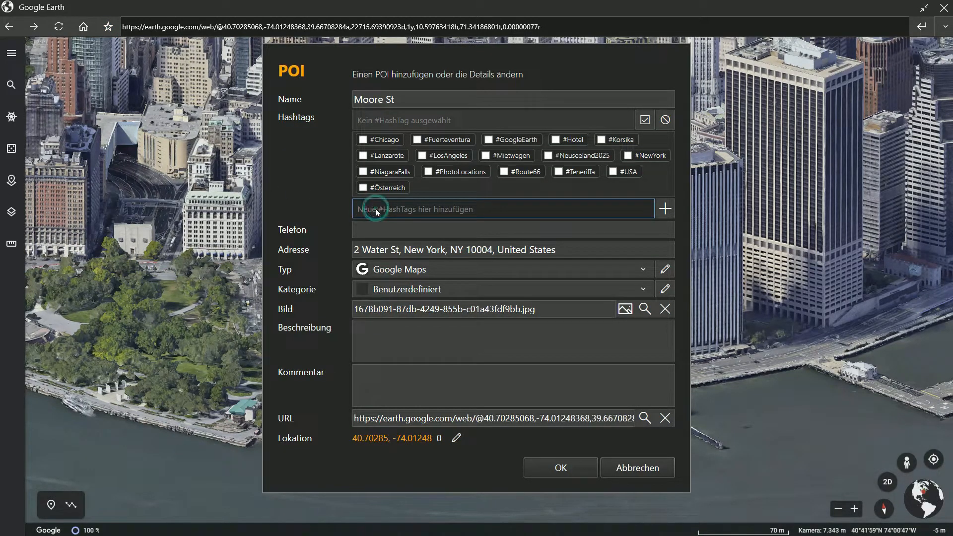
pyautogui.write('New')
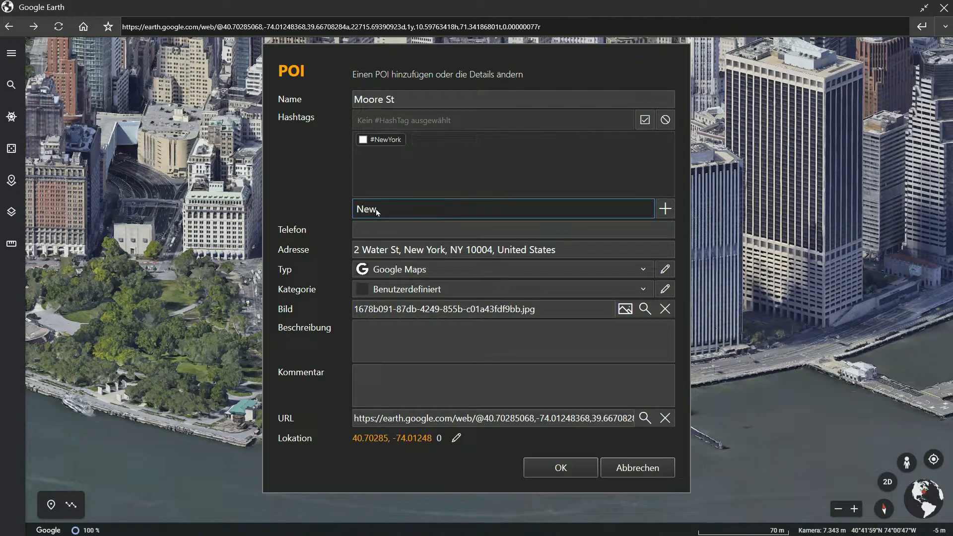
pyautogui.click(380, 145)
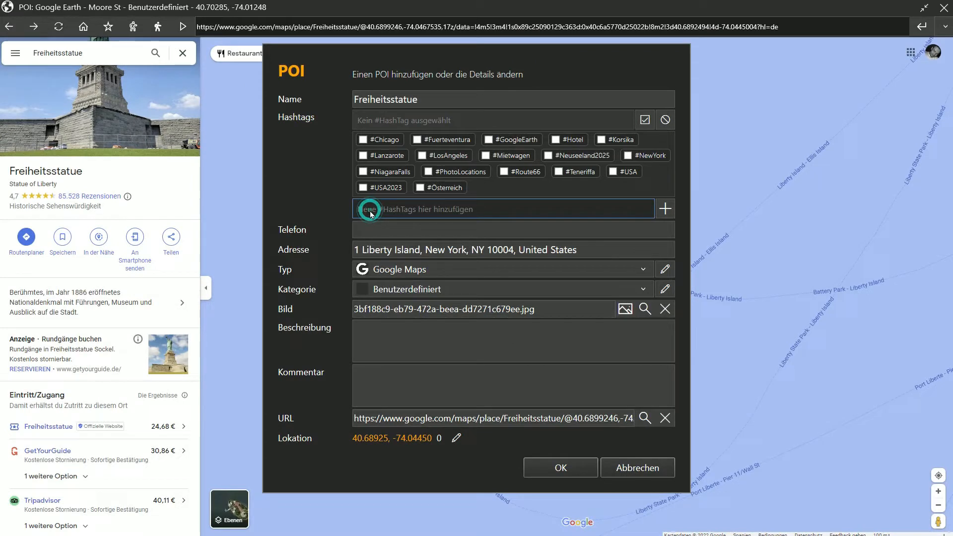
# Step: Add the new hashtag #LibertyStatue to the Freiheitsstatue POI and save the POI
pyautogui.write('Liber')
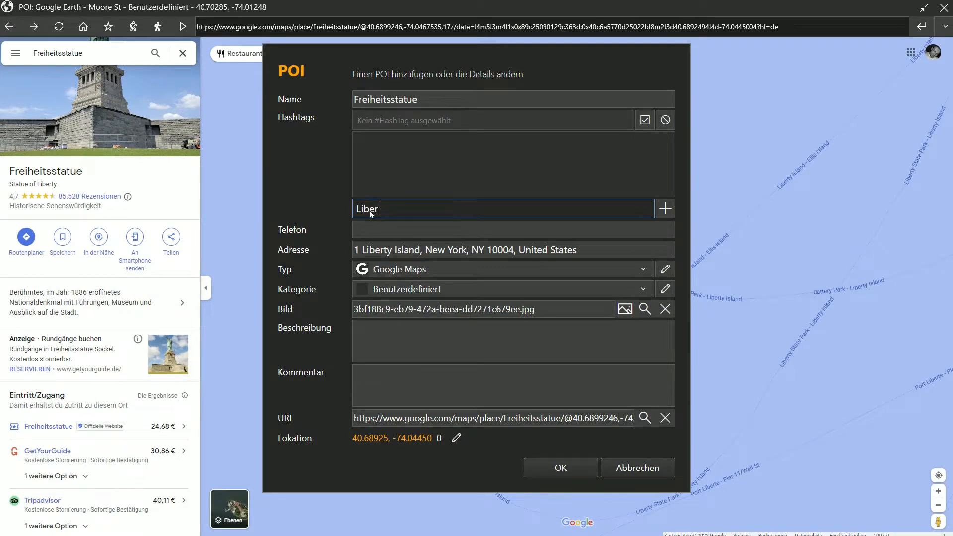
pyautogui.write('tyStatue')
pyautogui.click(666, 210)
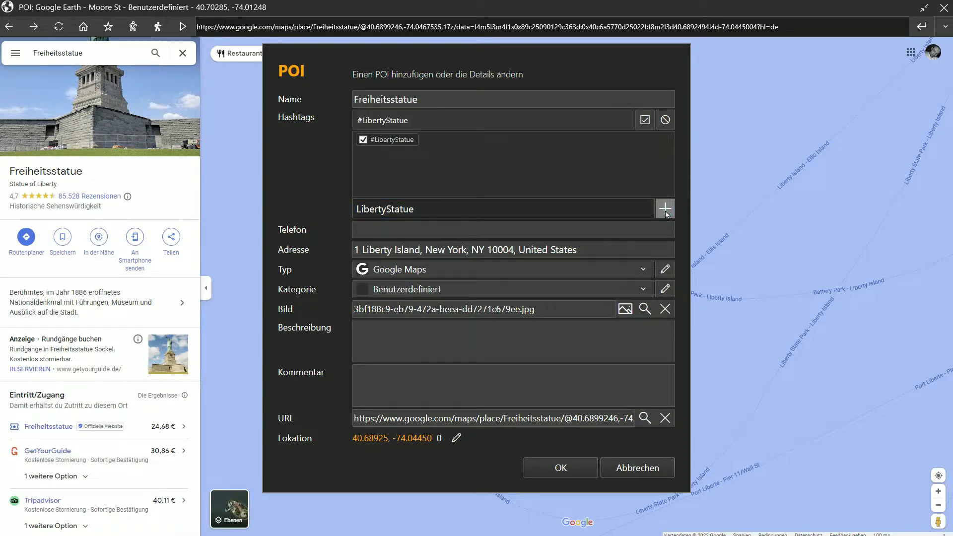
pyautogui.click(557, 468)
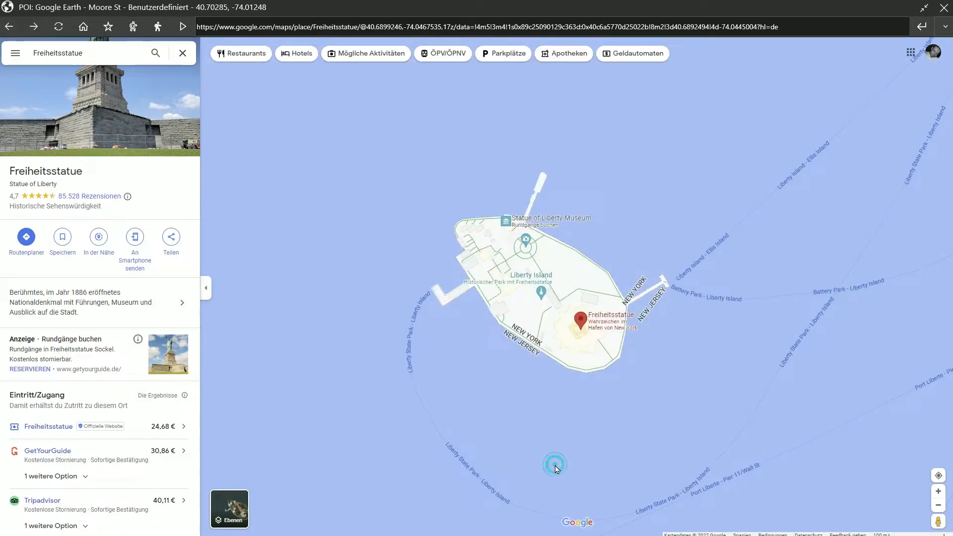
# Step: Find the POIs along the Route 66 tracks by the hashtag #Route66 and load them onto the map
pyautogui.rightClick(518, 359)
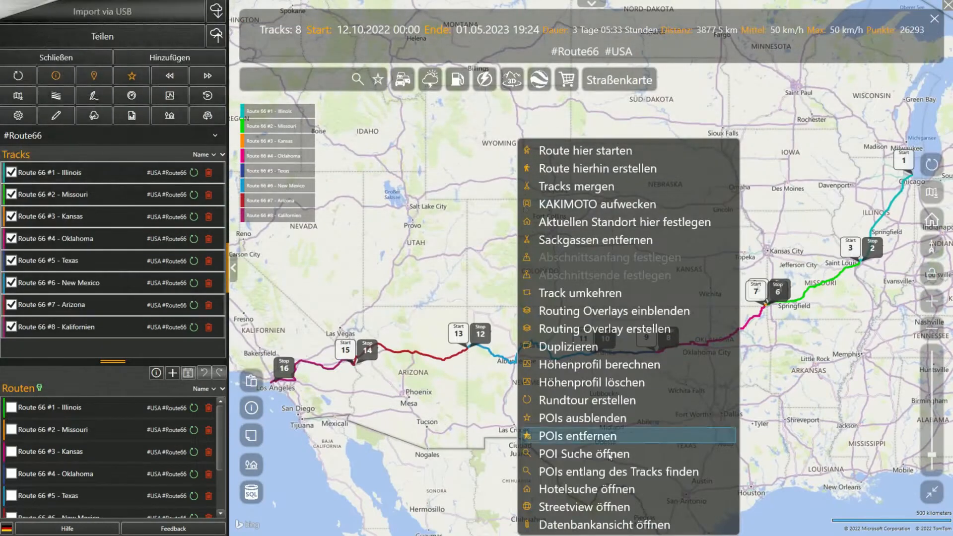
pyautogui.click(618, 472)
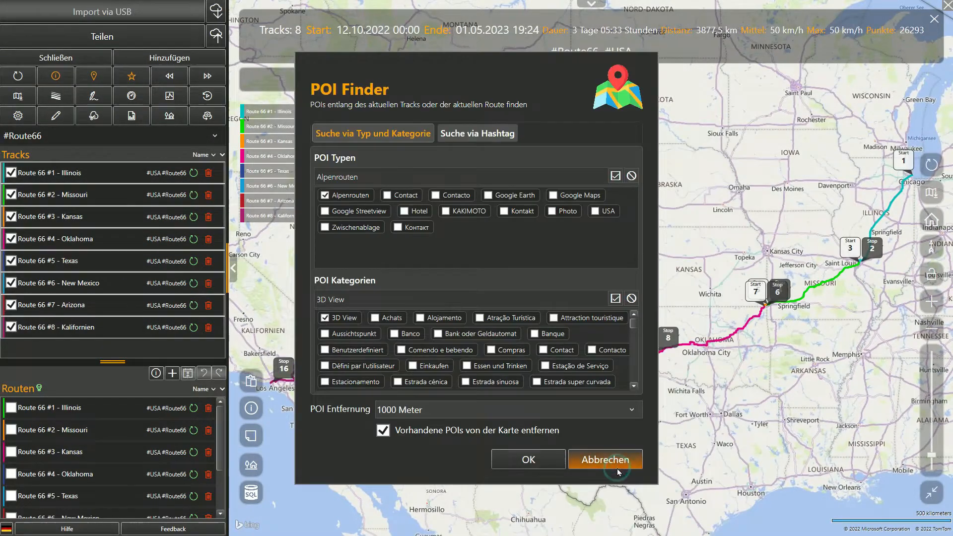
pyautogui.click(466, 134)
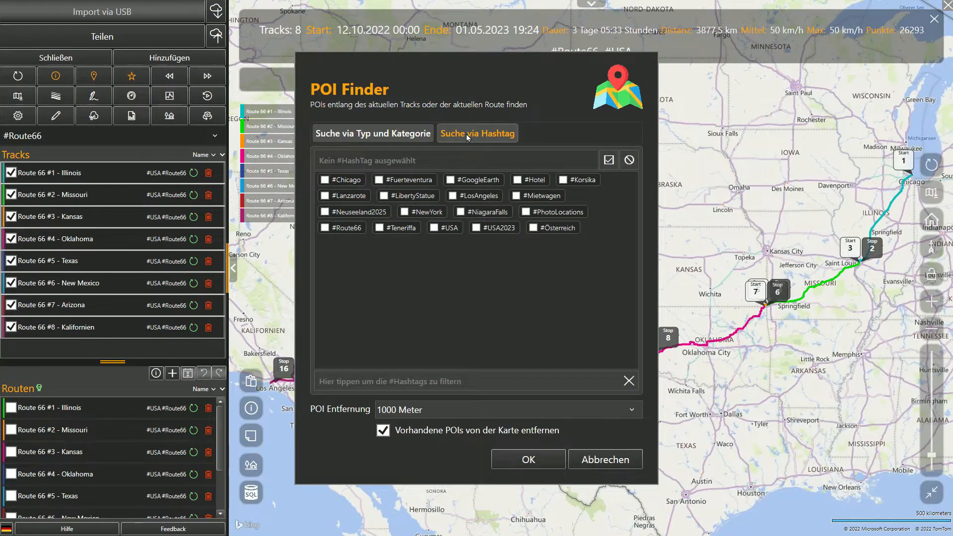
pyautogui.click(386, 381)
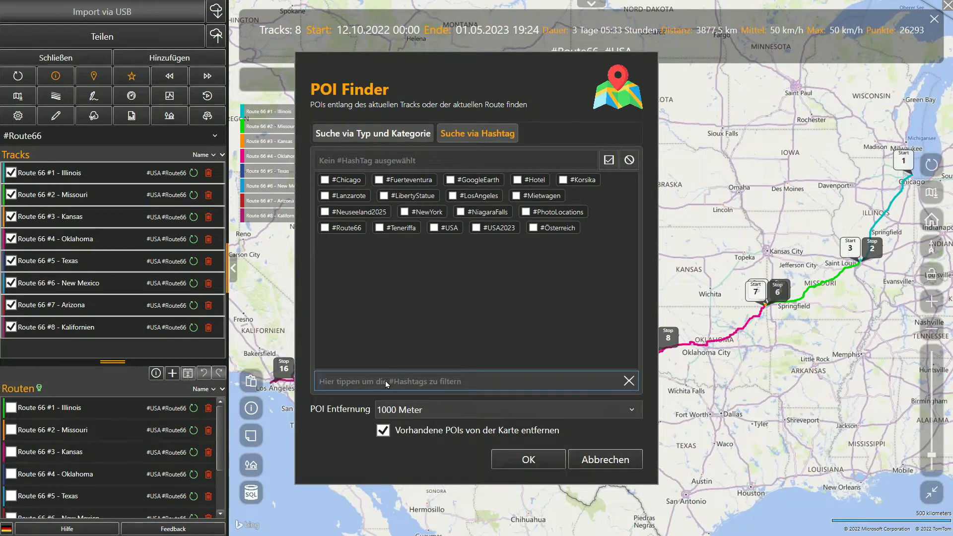
pyautogui.write('Rou')
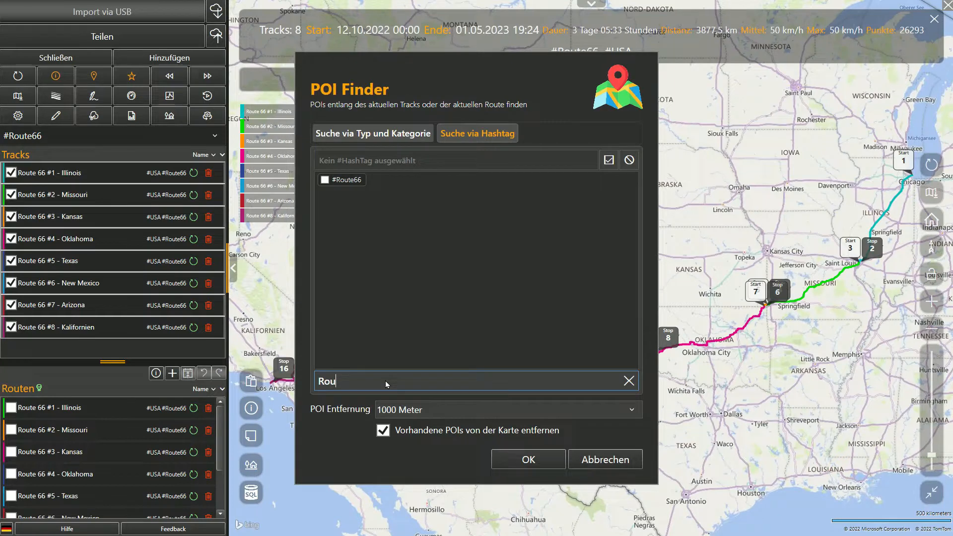
pyautogui.click(339, 181)
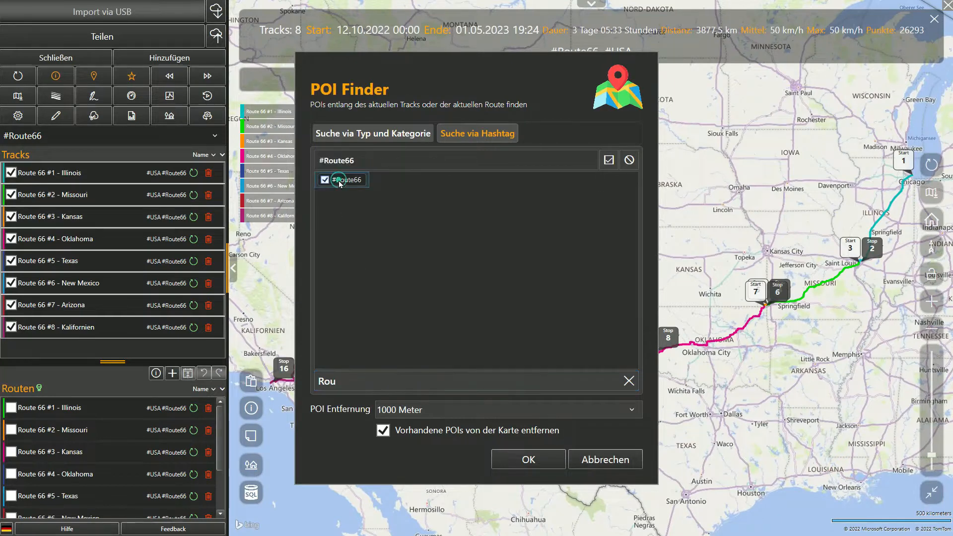
pyautogui.click(528, 460)
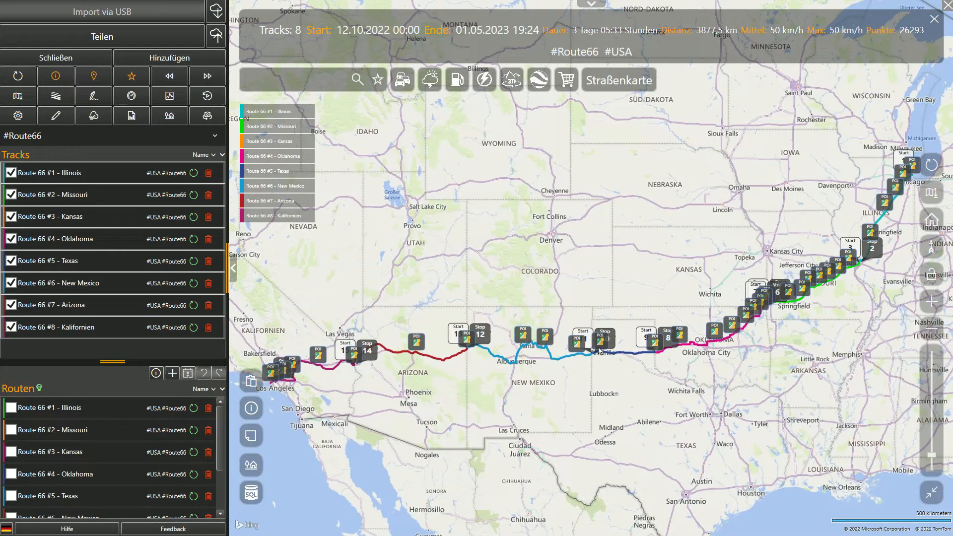
# Step: Open the Street View POI at Adrian, Texas, and step forward past Las Vegas, New Mexico, to Ganado, Arizona
pyautogui.click(601, 344)
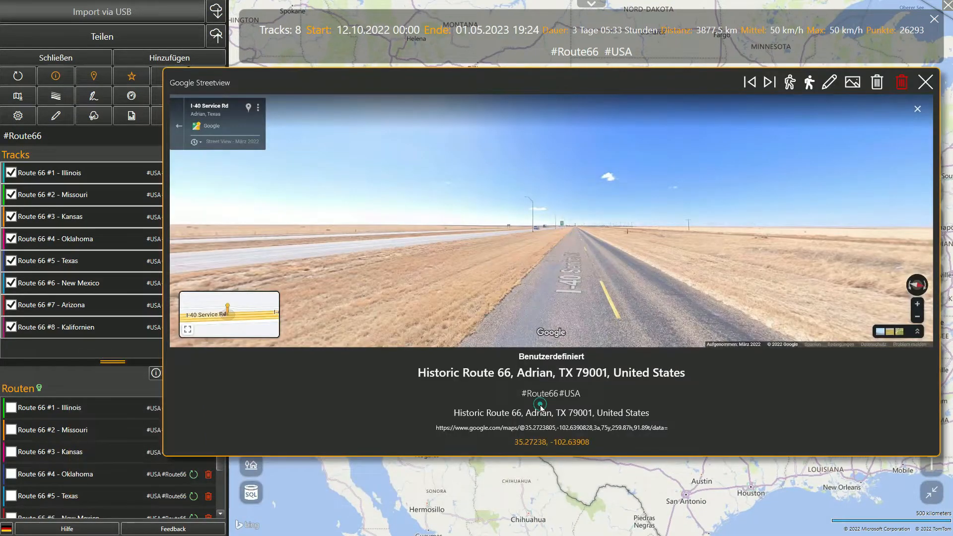
pyautogui.click(768, 82)
pyautogui.click(768, 83)
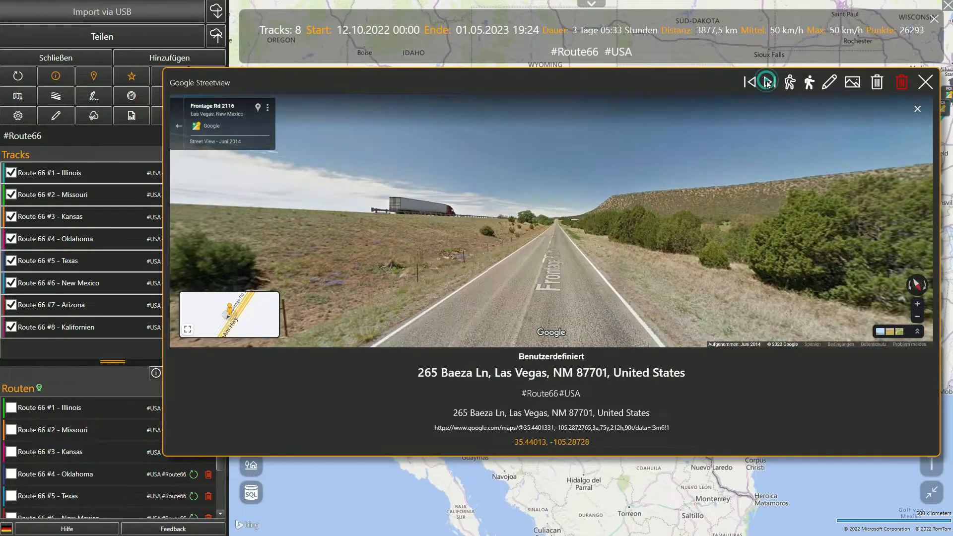
pyautogui.click(768, 82)
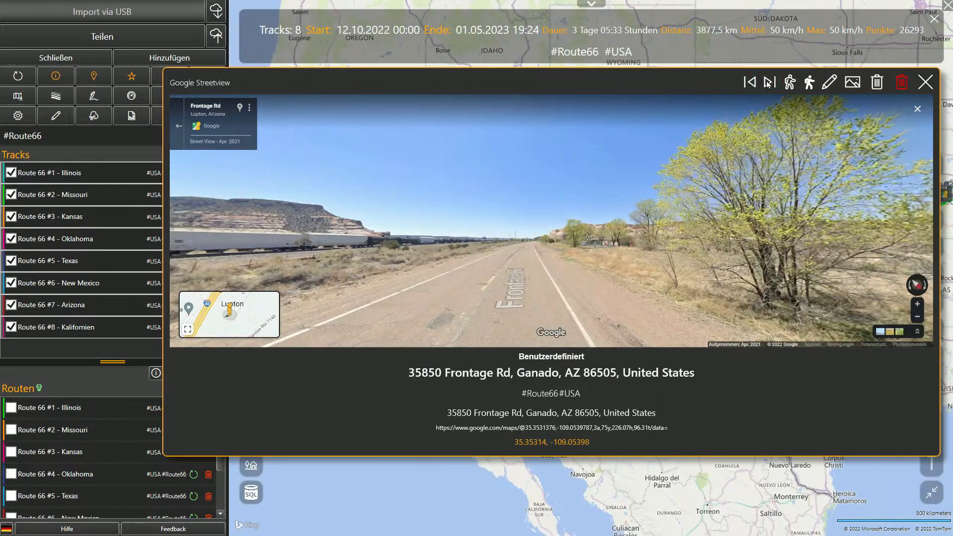
# Step: Step forward through the next Route 66 Street View POIs, past Townsend Winona Rd in Flagstaff, Arizona
pyautogui.click(768, 82)
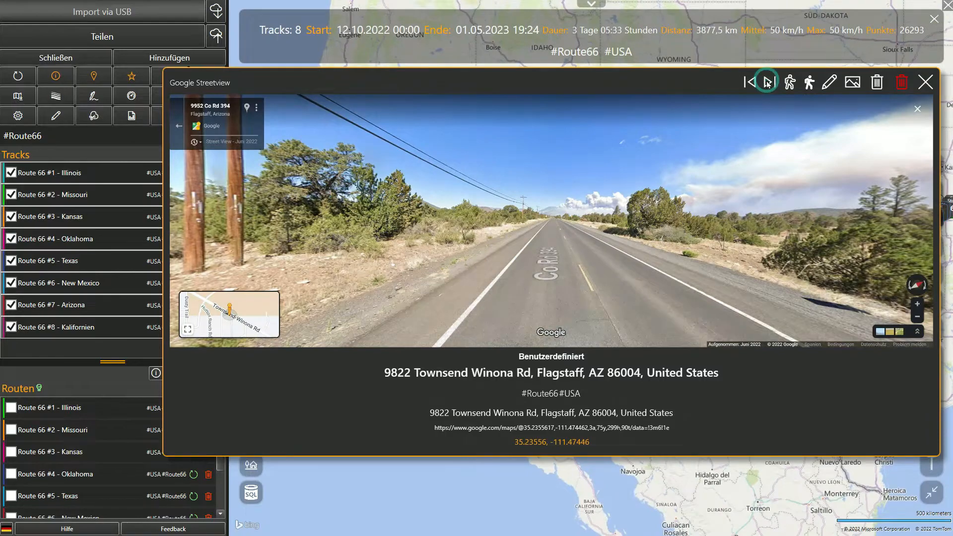
pyautogui.click(768, 82)
pyautogui.click(768, 83)
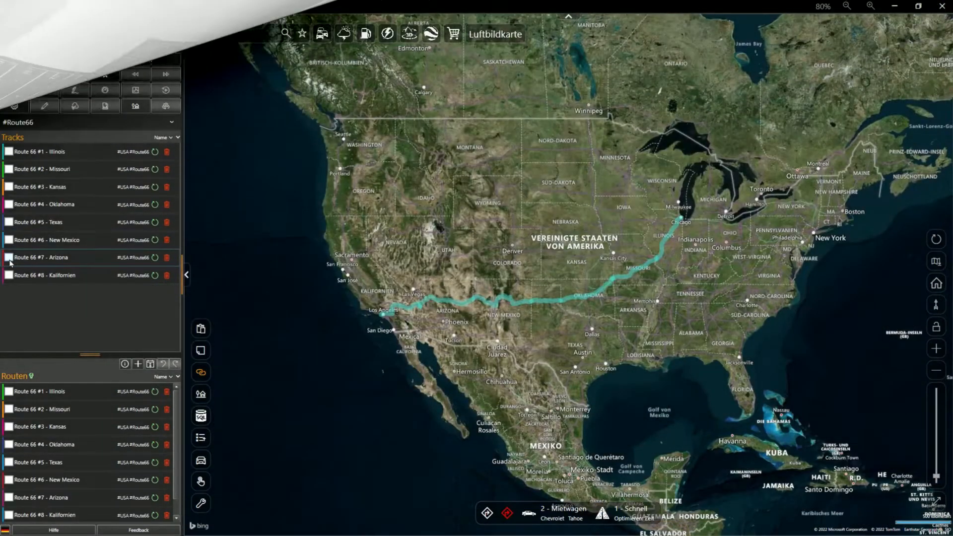
# Step: Show the Route 66 #7 - Arizona track and open a full-size Google Earth view of the Grand Canyon area north of it
pyautogui.click(9, 258)
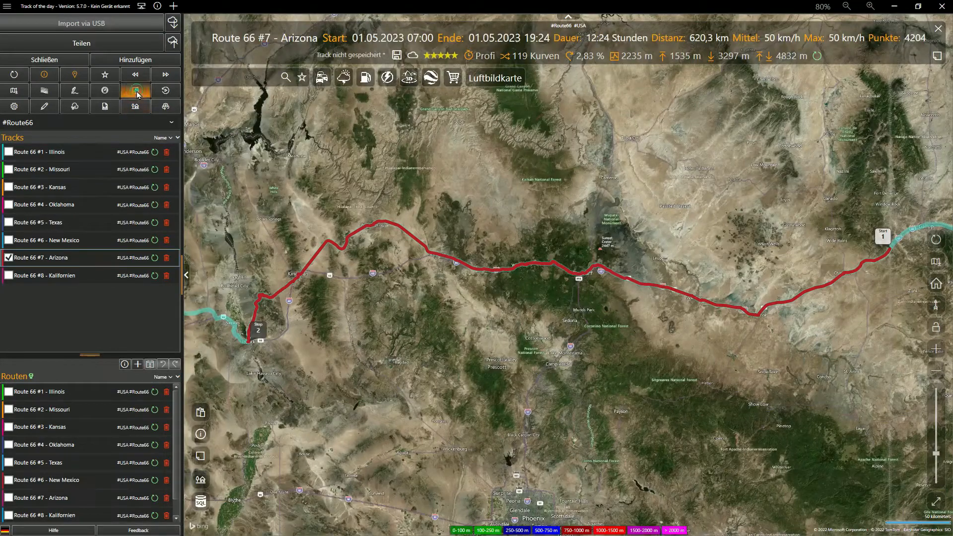
pyautogui.moveTo(469, 200); pyautogui.dragTo(491, 265)
pyautogui.scroll(5, 505, 332)
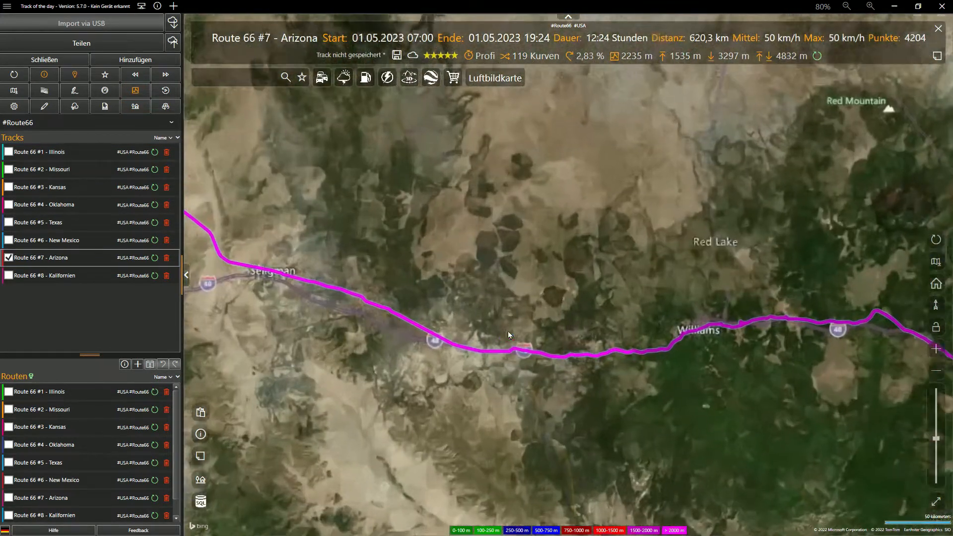
pyautogui.moveTo(621, 179); pyautogui.dragTo(621, 366)
pyautogui.scroll(-3, 621, 365)
pyautogui.moveTo(646, 234); pyautogui.dragTo(609, 351)
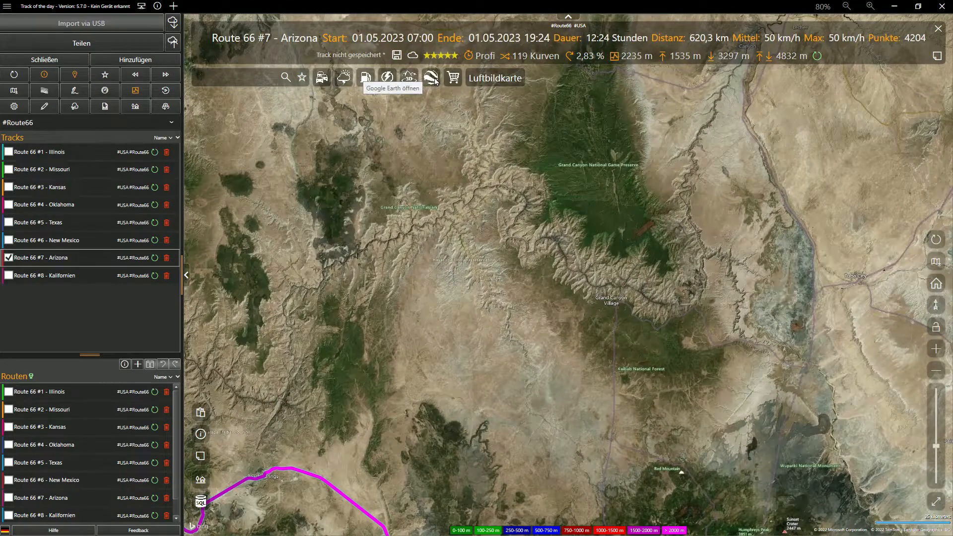
pyautogui.click(434, 78)
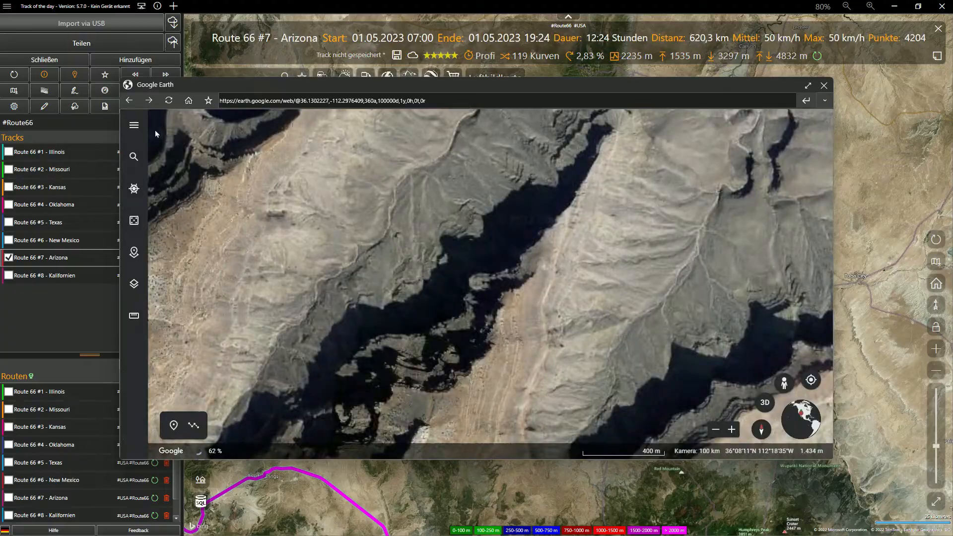
pyautogui.doubleClick(196, 84)
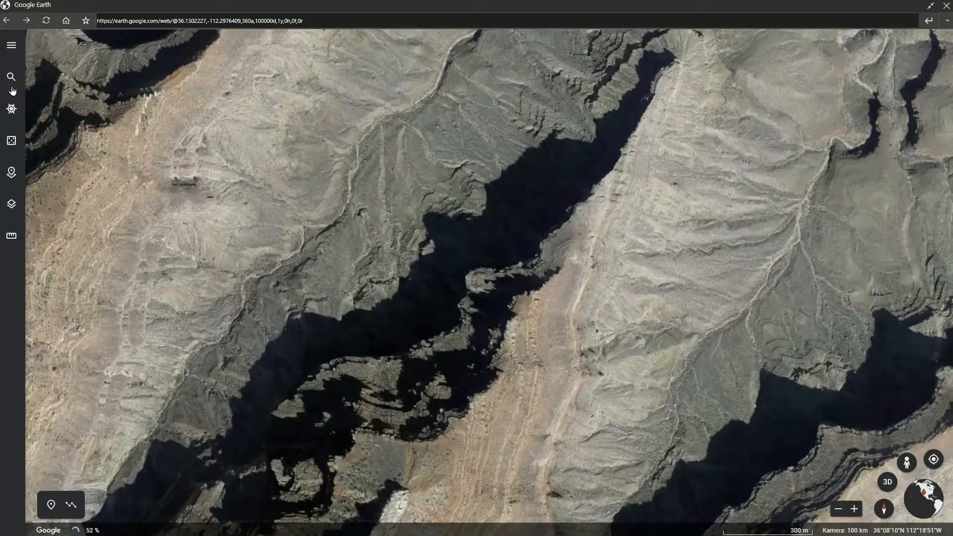
# Step: Search Google Earth for "sky walk" and fly to Grand Canyon Skywalk, Eagle Point
pyautogui.click(10, 78)
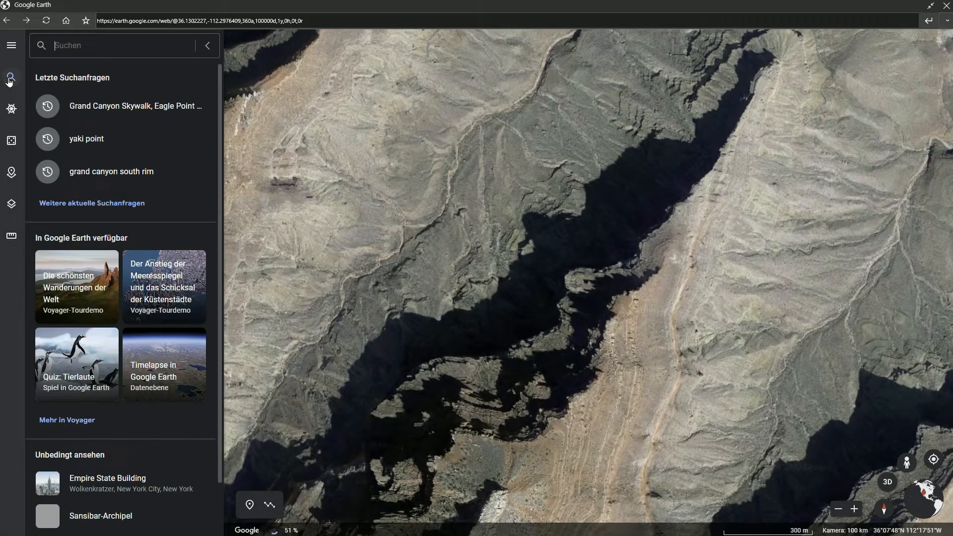
pyautogui.write('sky wa')
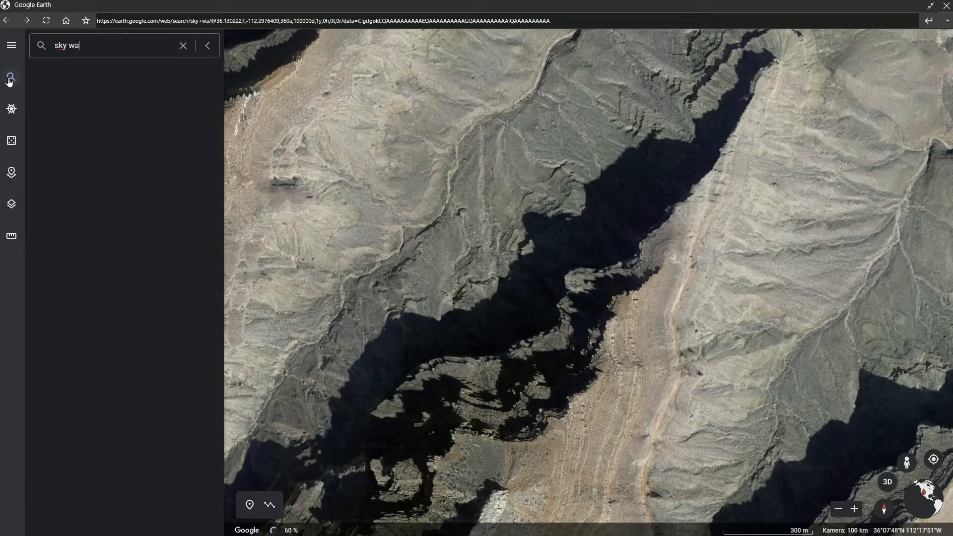
pyautogui.write('lk')
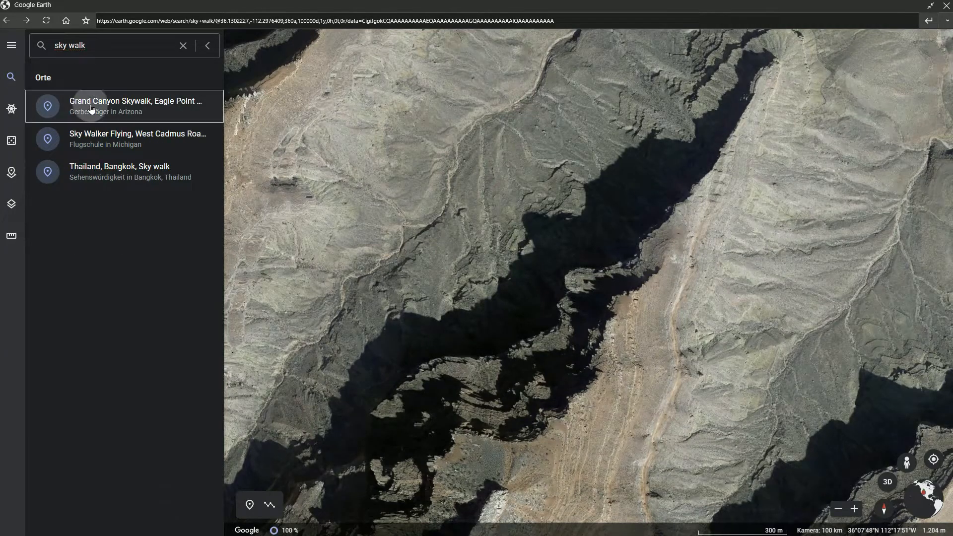
pyautogui.click(91, 108)
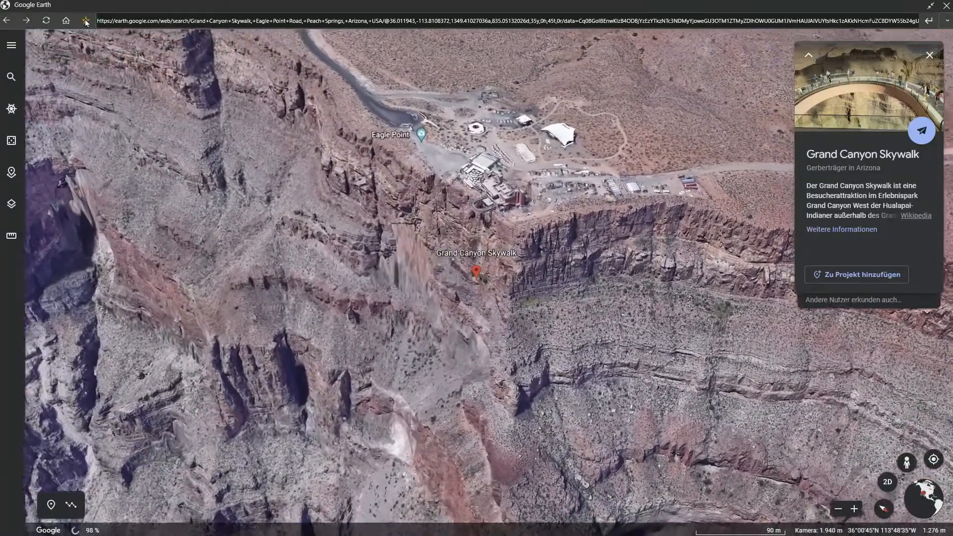
# Step: Create a POI from the Grand Canyon Skywalk view and add the new hashtag #GrandCanyon to it
pyautogui.click(85, 20)
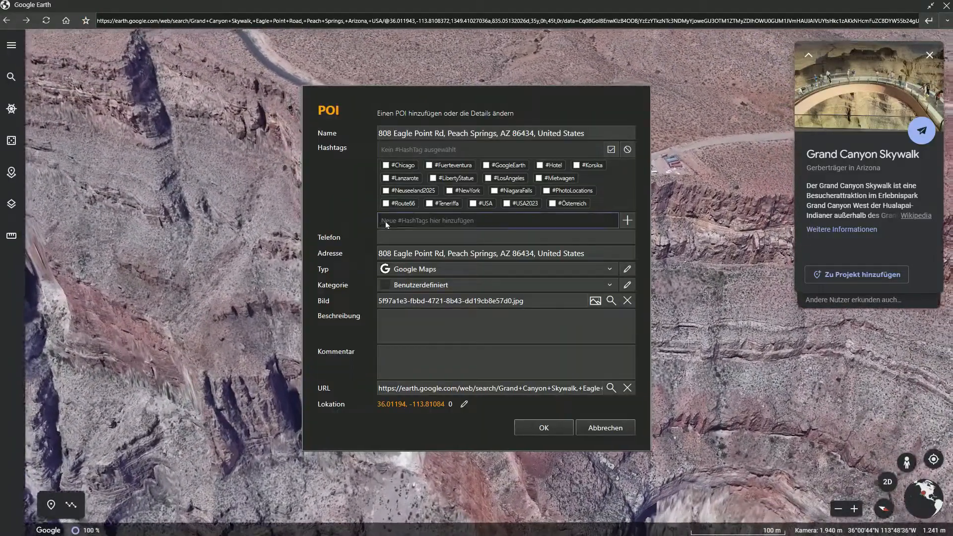
pyautogui.click(396, 223)
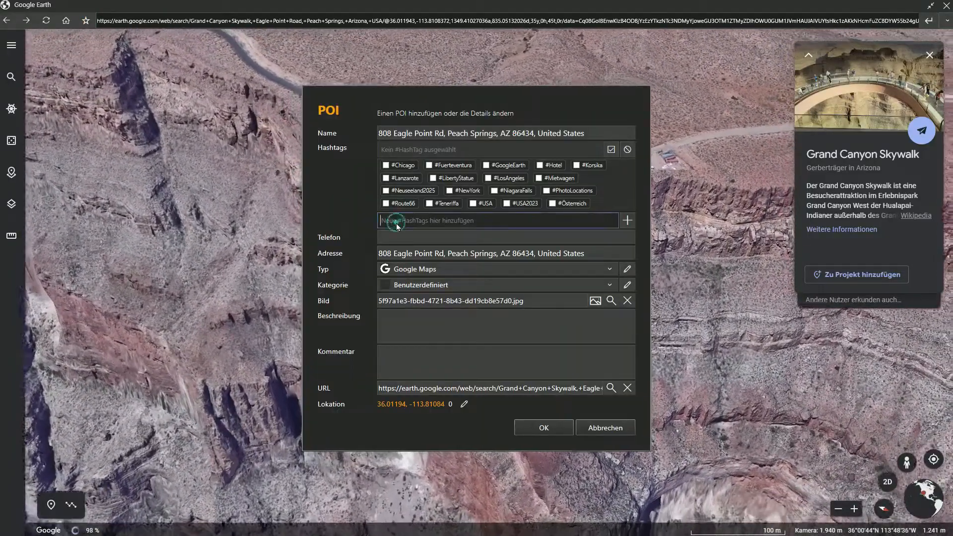
pyautogui.write('GrandCa')
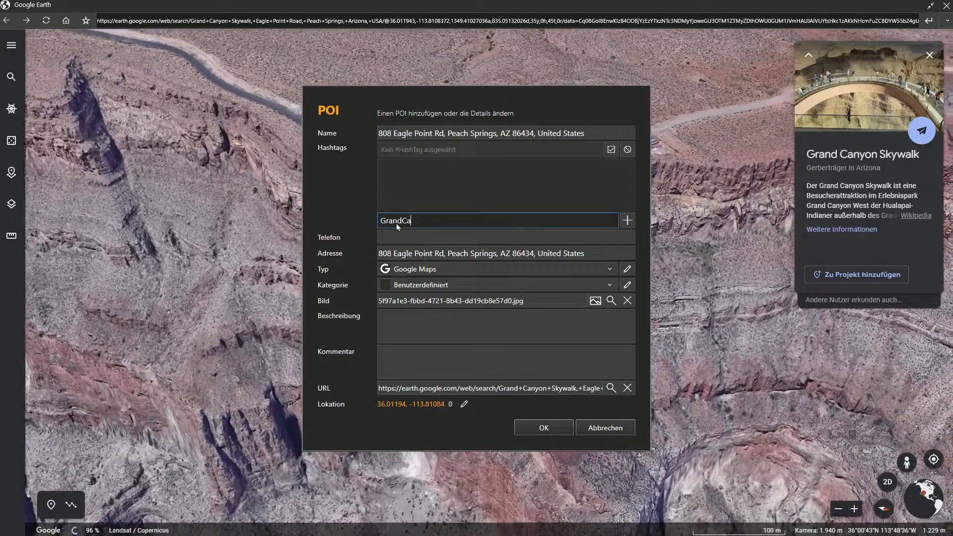
pyautogui.write('nyon')
pyautogui.press('Return')
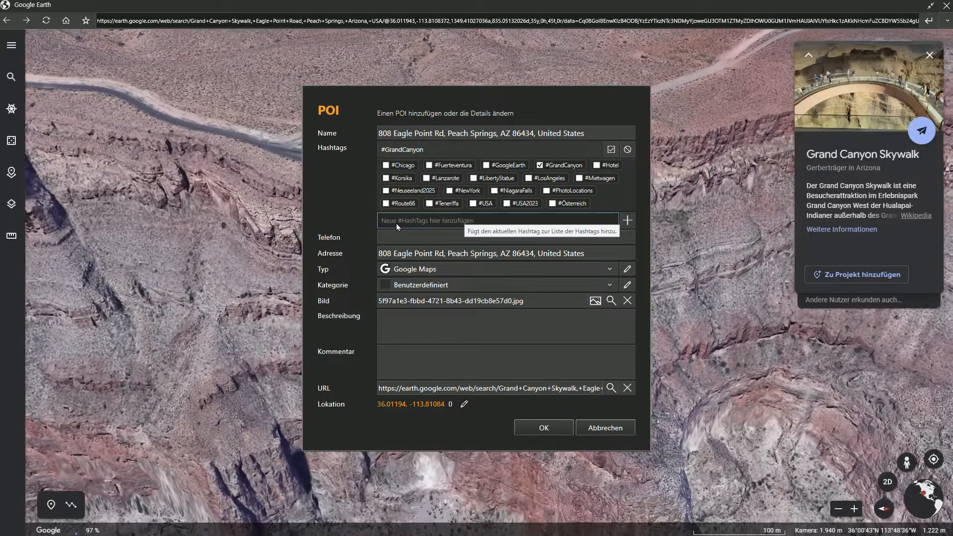
# Step: Add the existing hashtag #Route66, set the POI type to Google Earth and save the POI
pyautogui.write('Rou')
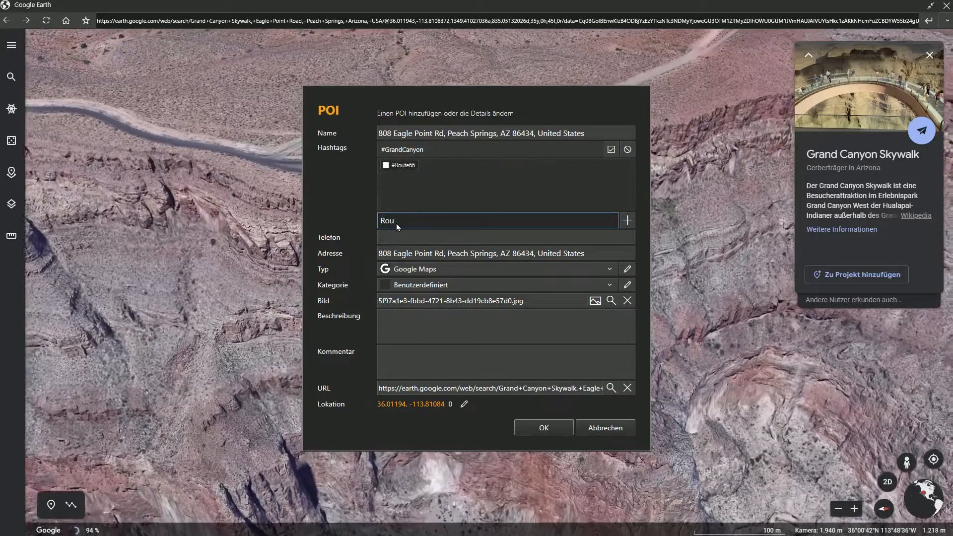
pyautogui.click(386, 166)
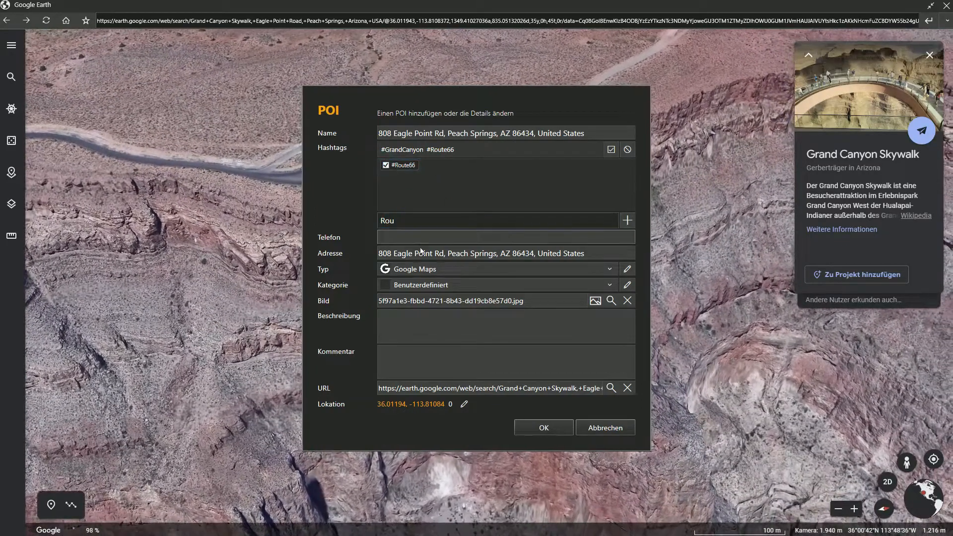
pyautogui.click(440, 271)
pyautogui.click(440, 300)
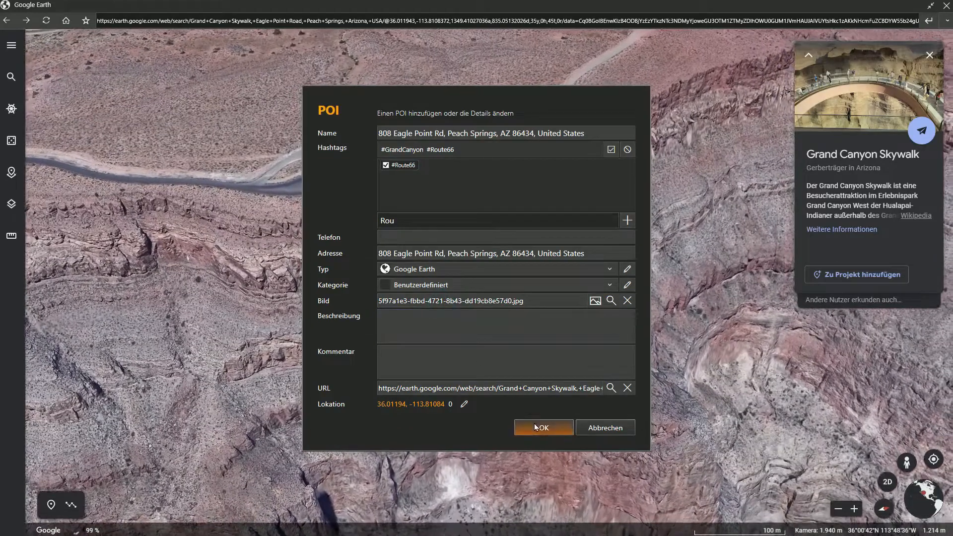
pyautogui.click(534, 425)
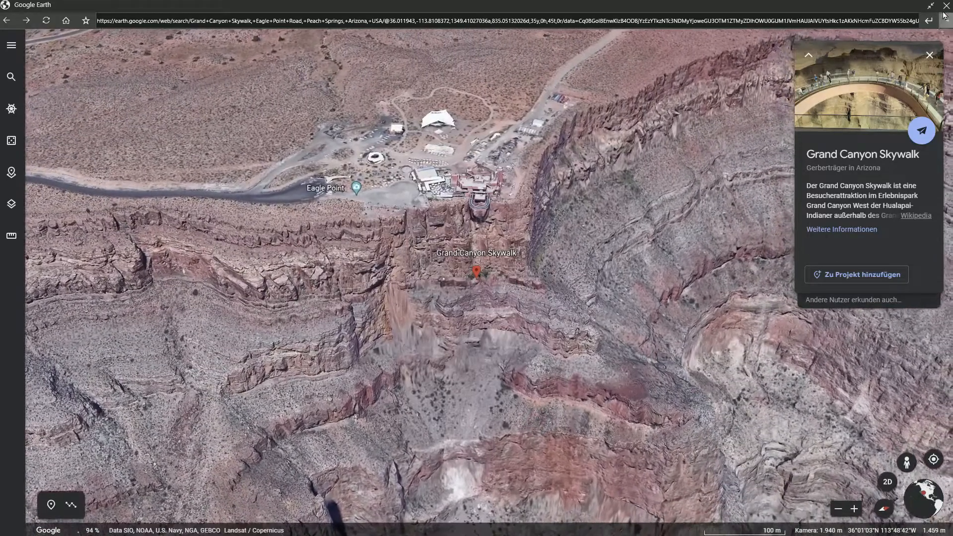
# Step: Close Google Earth and open the saved Grand Canyon Skywalk POI from the map
pyautogui.click(947, 6)
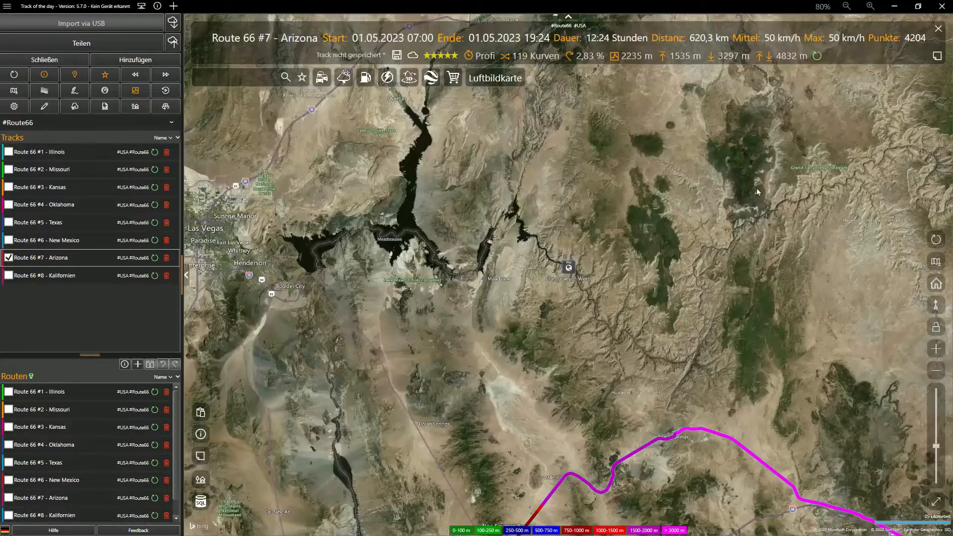
pyautogui.click(570, 268)
pyautogui.click(749, 354)
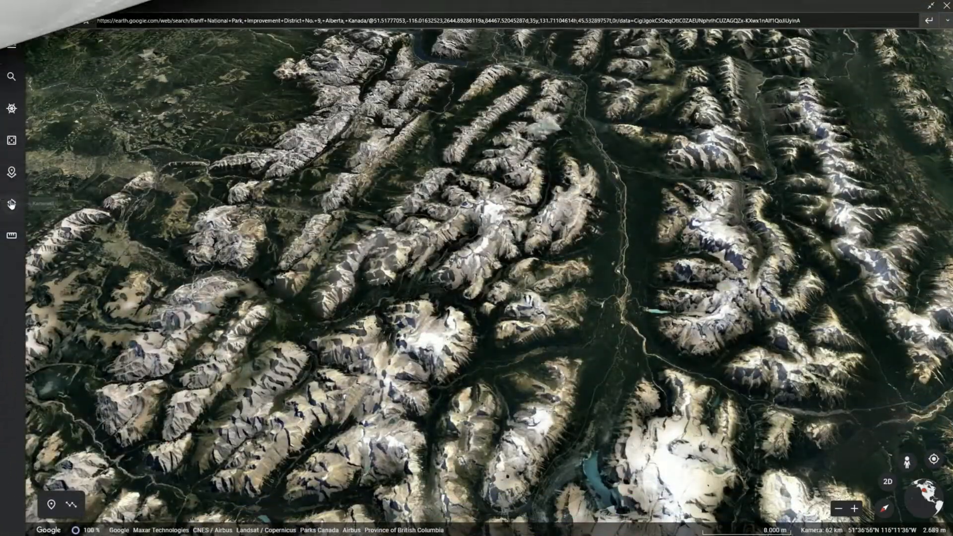
# Step: Set the Google Earth map style to Erkundung for the Banff National Park view
pyautogui.click(11, 204)
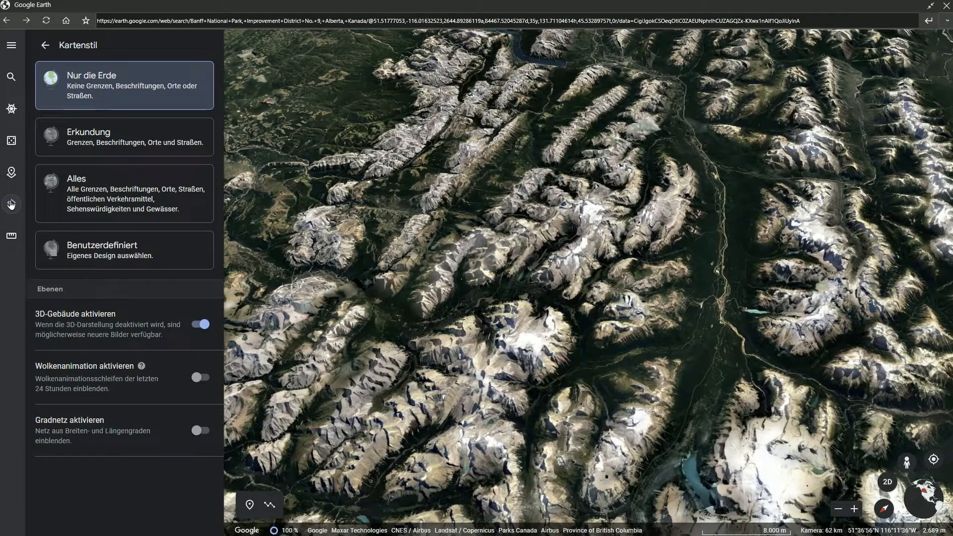
pyautogui.click(106, 143)
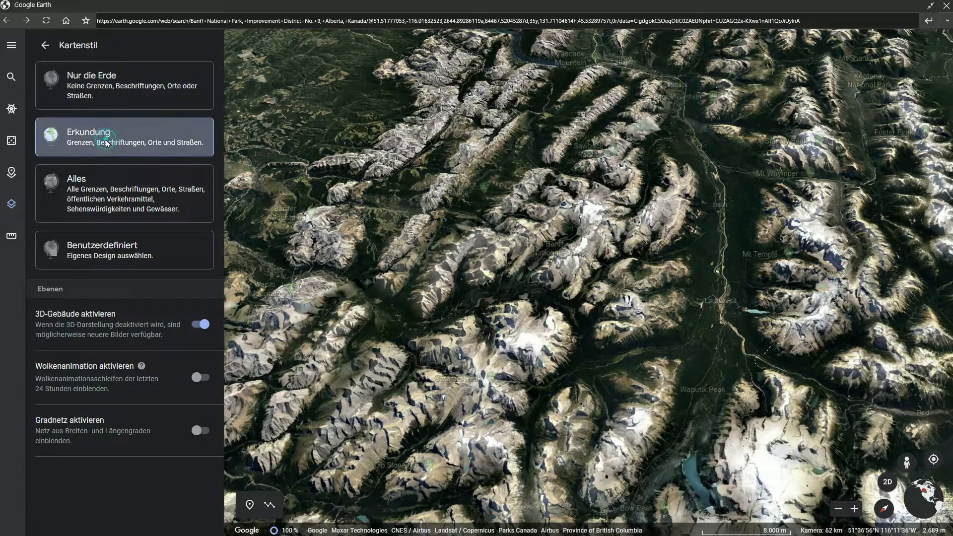
pyautogui.click(46, 47)
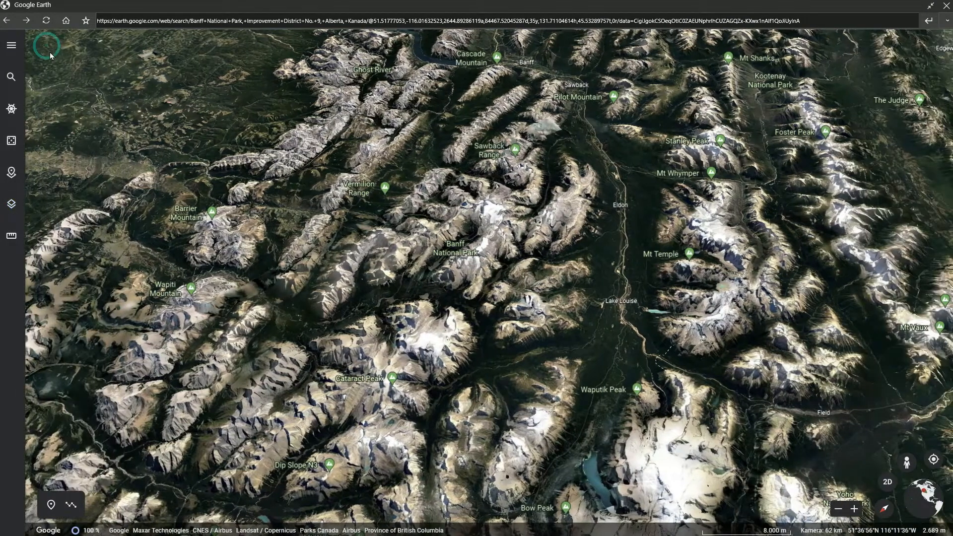
# Step: Fly to Cataract Peak, view its detailed information and open its location in Google Maps
pyautogui.click(392, 378)
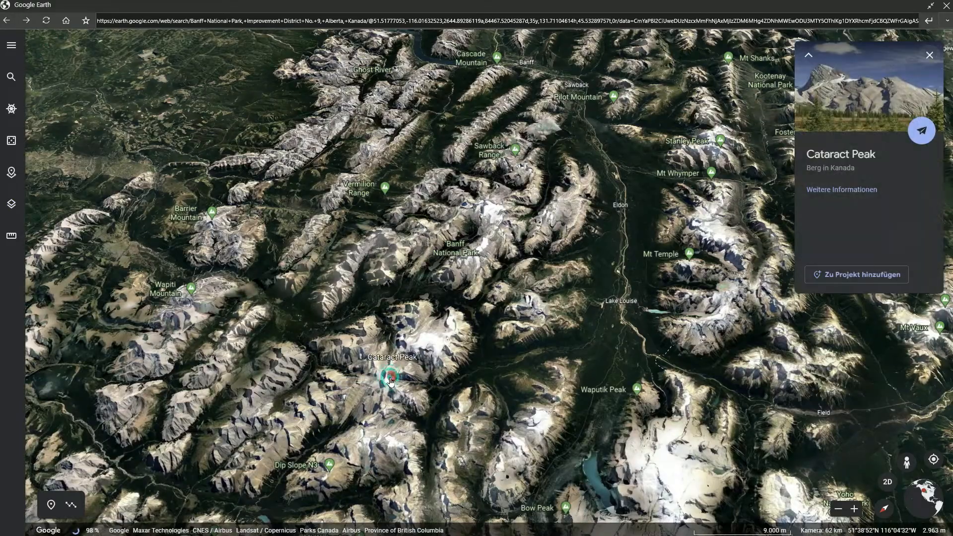
pyautogui.click(922, 133)
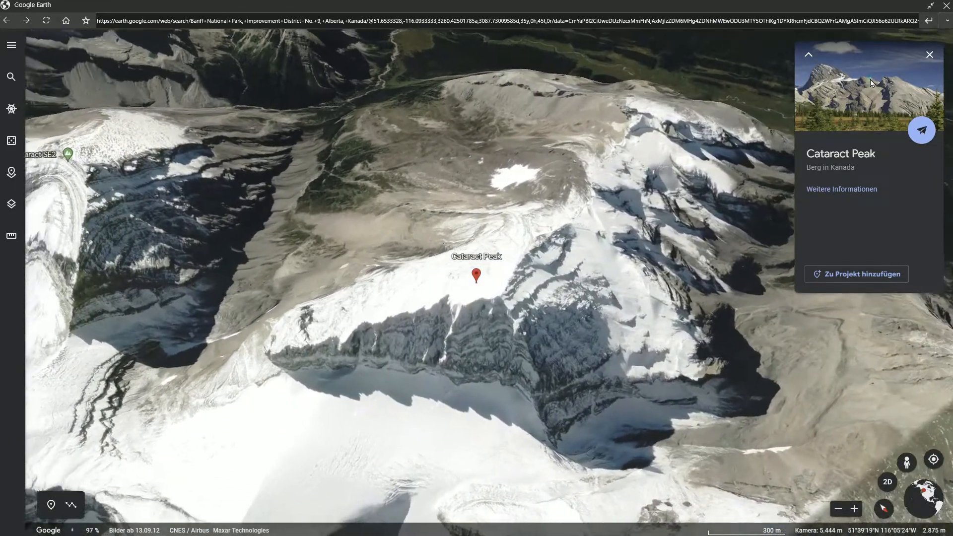
pyautogui.click(871, 79)
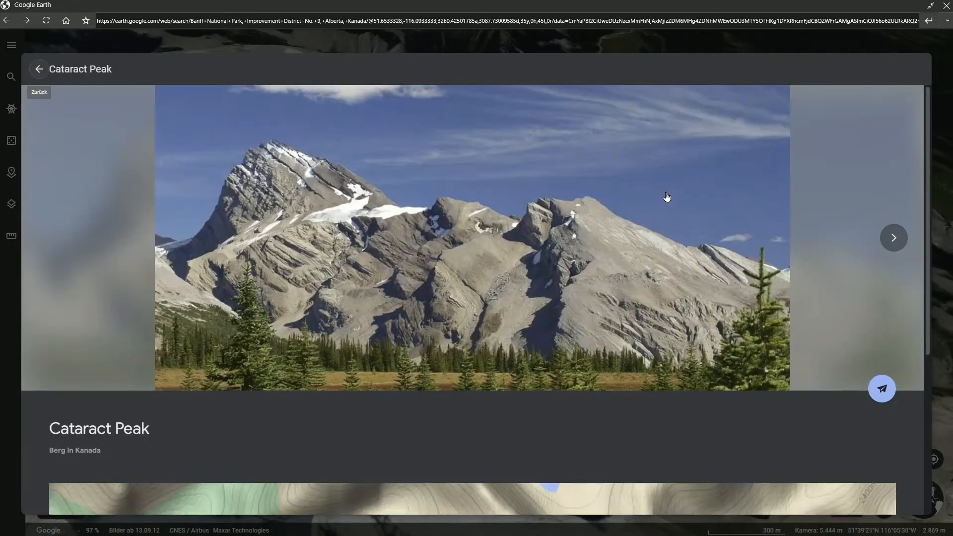
pyautogui.scroll(-5, 666, 197)
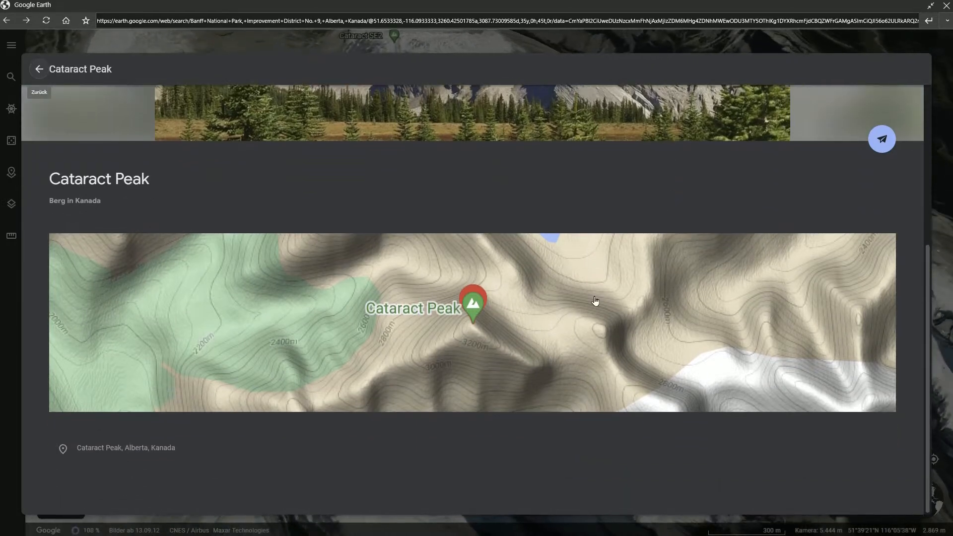
pyautogui.click(596, 301)
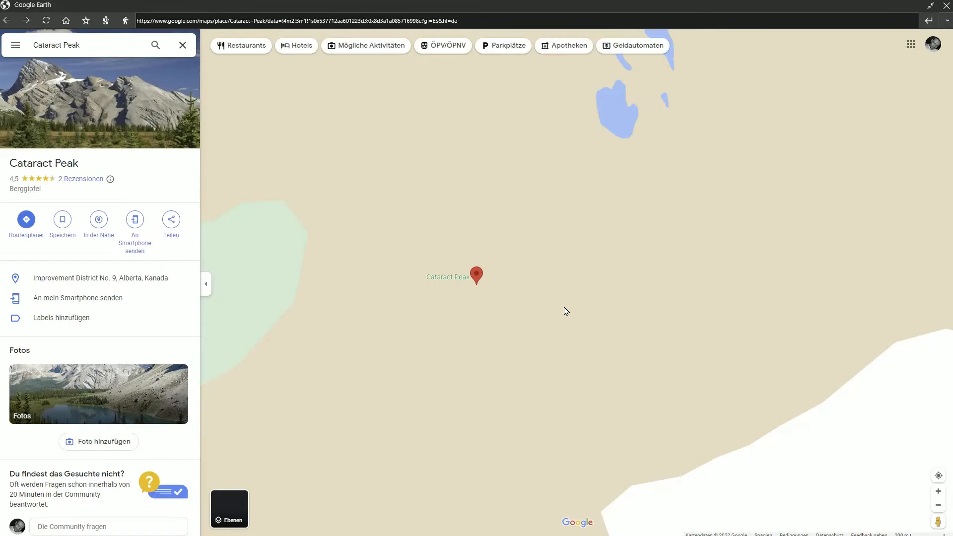
# Step: Switch Google Maps to satellite imagery and frame Cataract Peak in 3D with its surrounding mountains
pyautogui.click(225, 504)
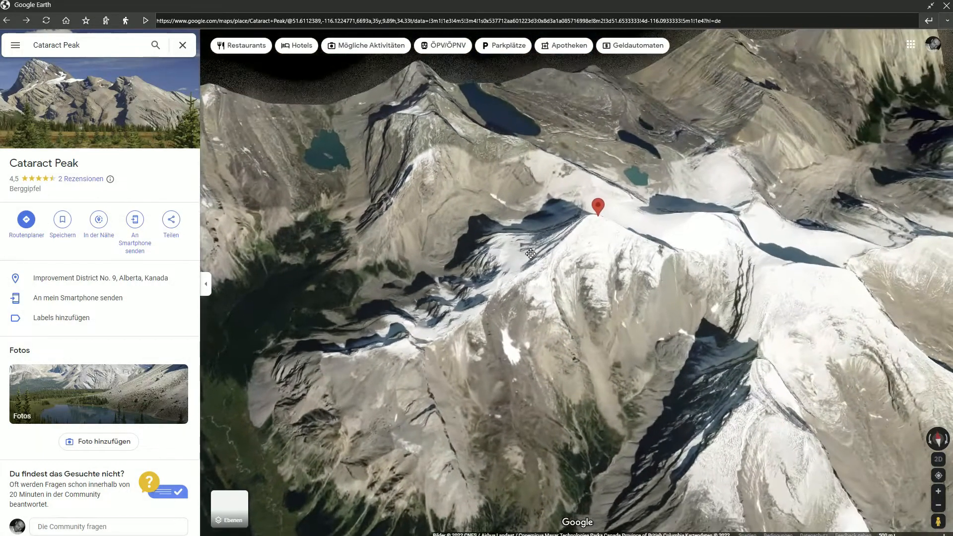
pyautogui.moveTo(524, 242); pyautogui.dragTo(566, 297)
pyautogui.scroll(-5, 565, 293)
pyautogui.moveTo(440, 338); pyautogui.dragTo(678, 276)
pyautogui.moveTo(553, 286); pyautogui.dragTo(618, 346)
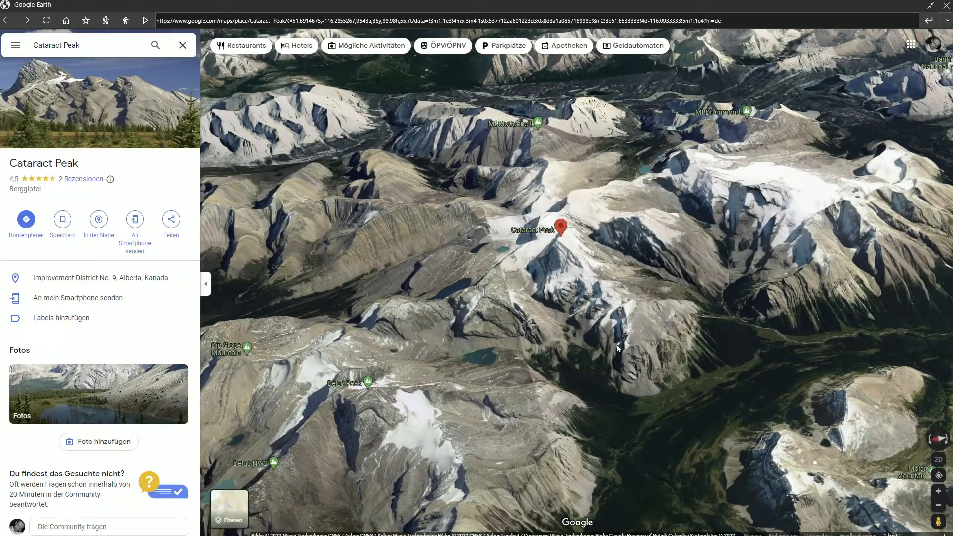
# Step: Save Cataract Peak as a Google Earth type POI tagged with the new hashtags Canada2026 and BanffNP
pyautogui.click(86, 21)
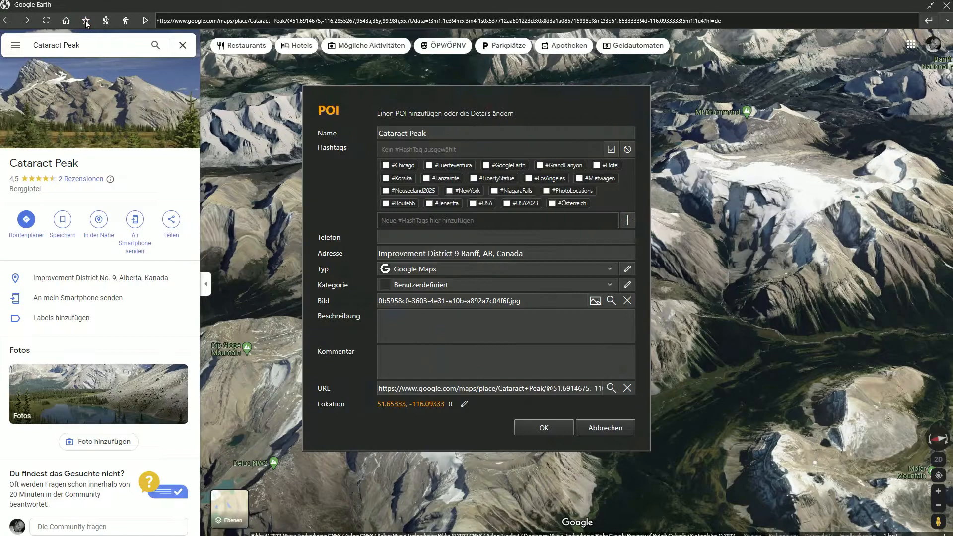
pyautogui.click(393, 220)
pyautogui.write('Canada2026')
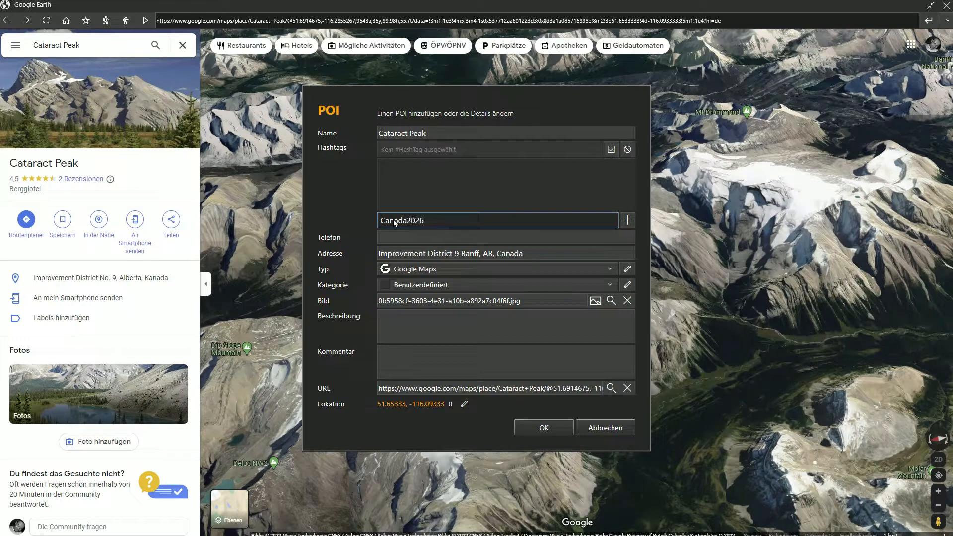
pyautogui.press('Return')
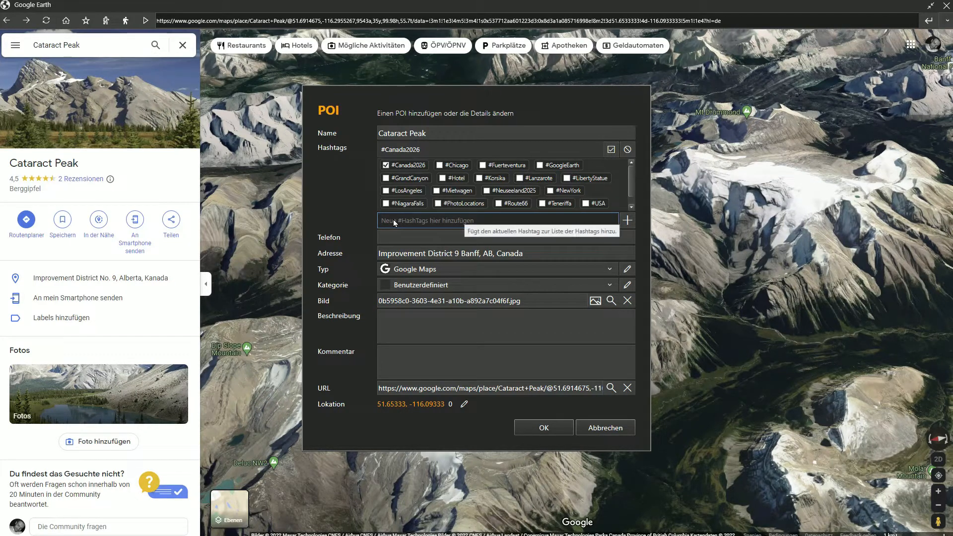
pyautogui.click(422, 272)
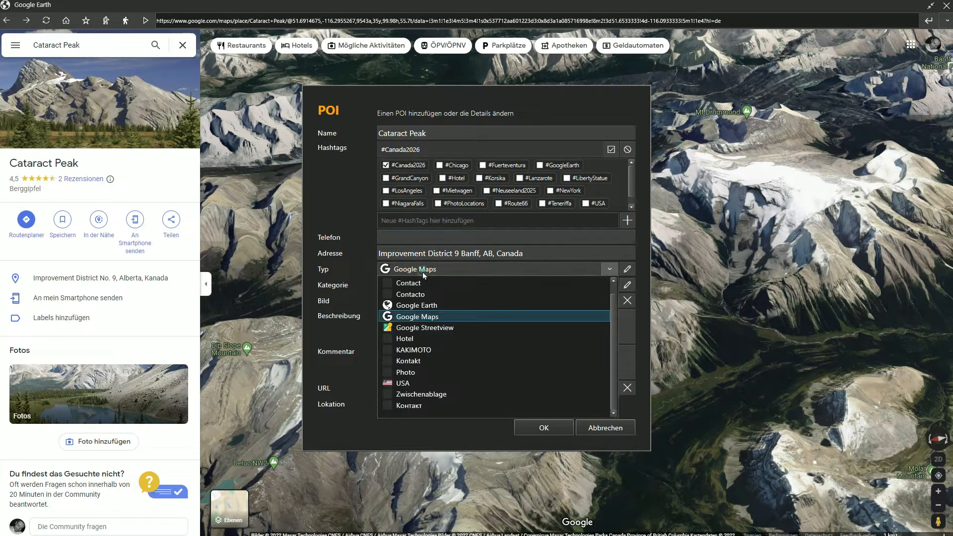
pyautogui.click(429, 307)
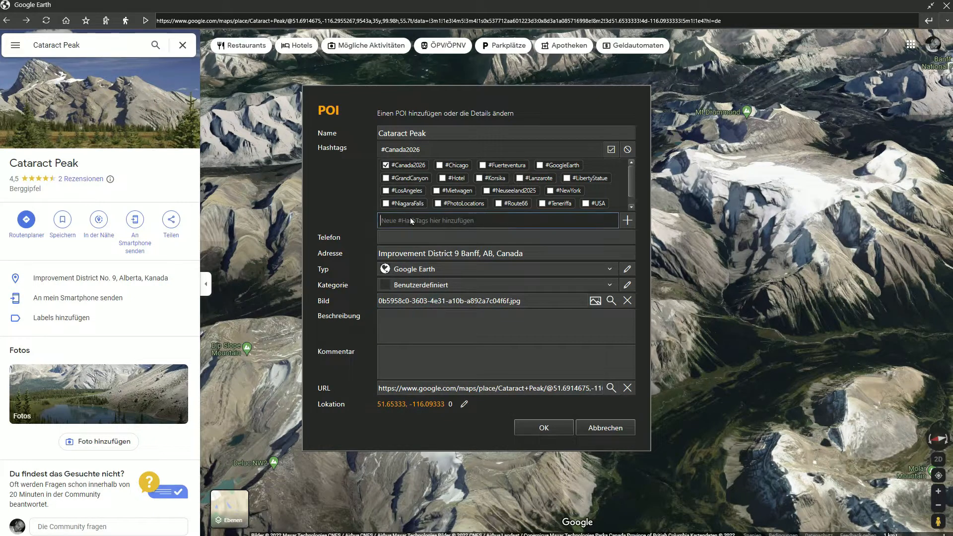
pyautogui.write('BanfNP')
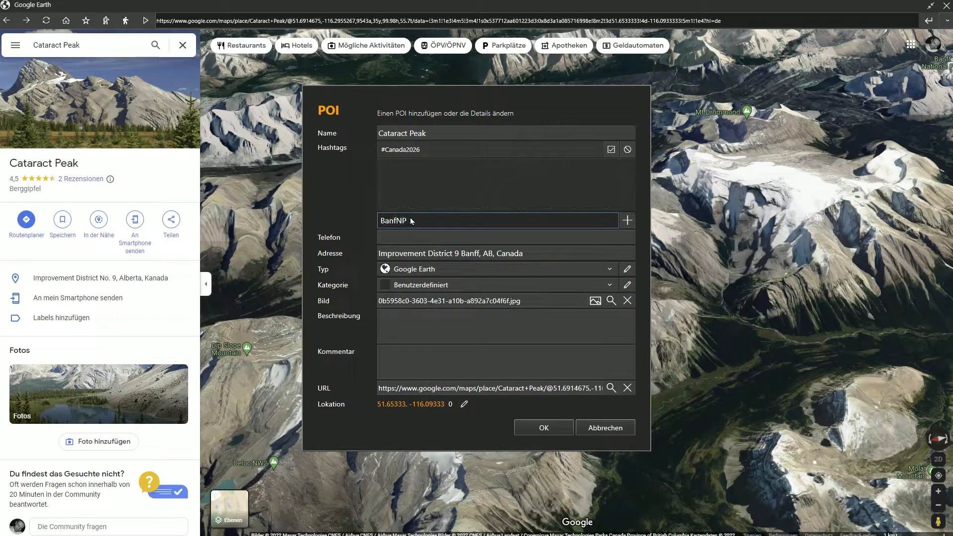
pyautogui.press('Return')
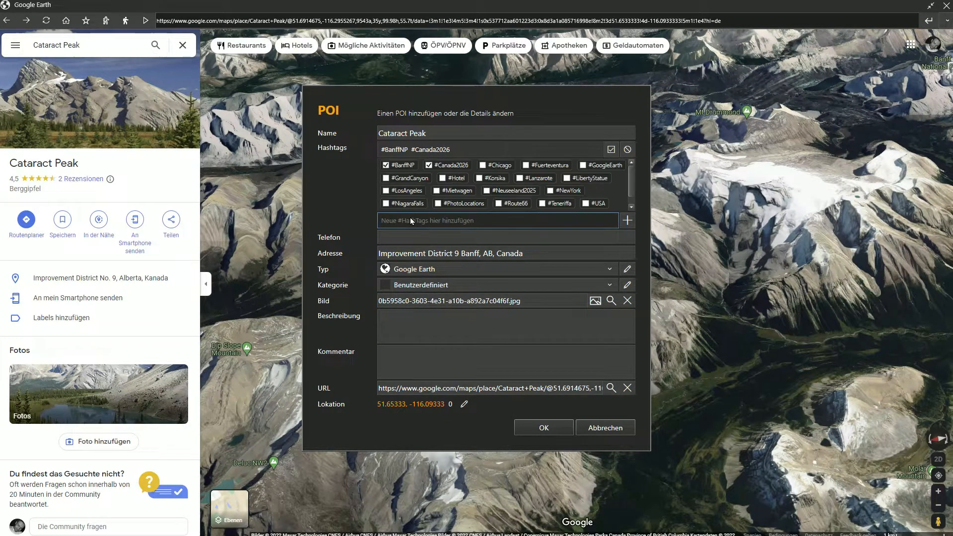
pyautogui.click(539, 425)
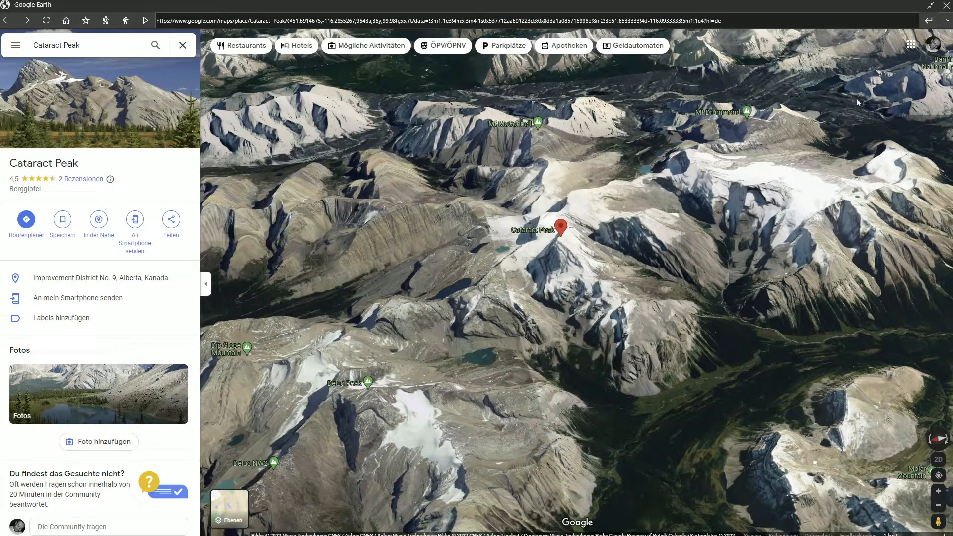
# Step: Close Google Maps and open the saved Cataract Peak POI from the aerial map
pyautogui.click(946, 7)
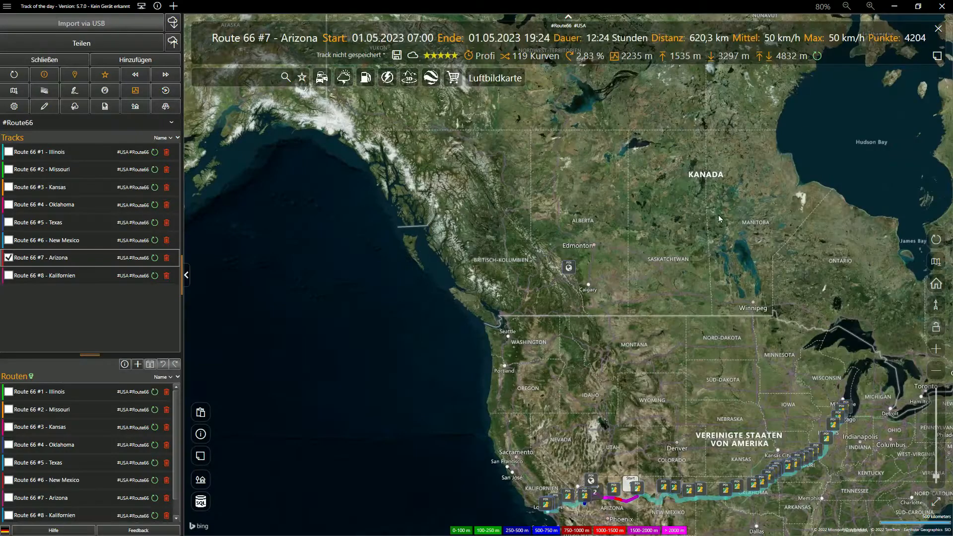
pyautogui.click(569, 268)
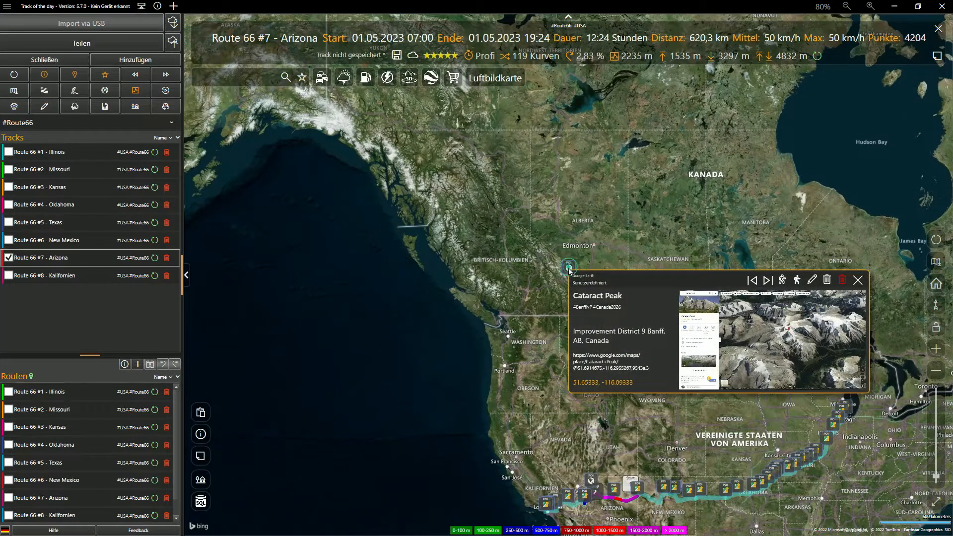
pyautogui.click(758, 343)
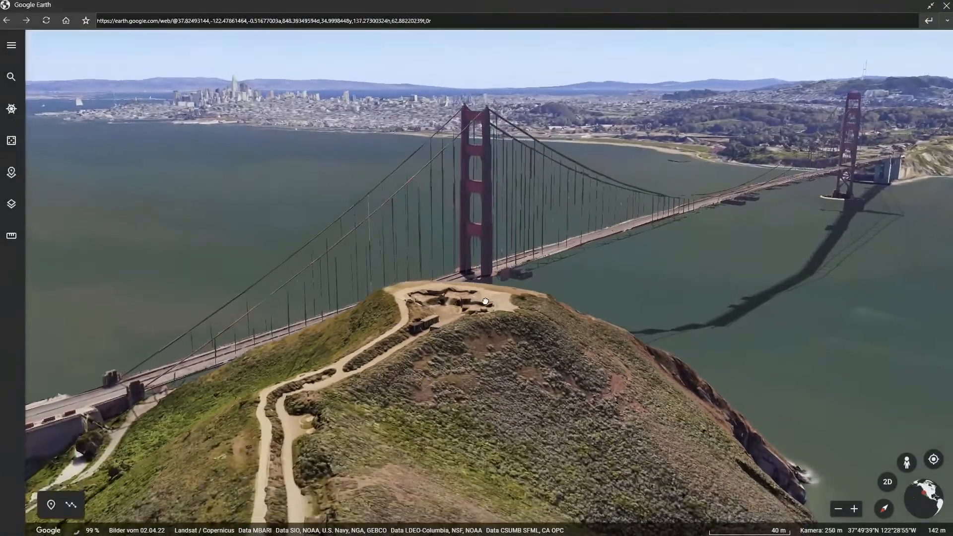
# Step: Create a POI from the Golden Gate Bridge view and assign the existing hashtags #USA and #USA2023
pyautogui.click(86, 21)
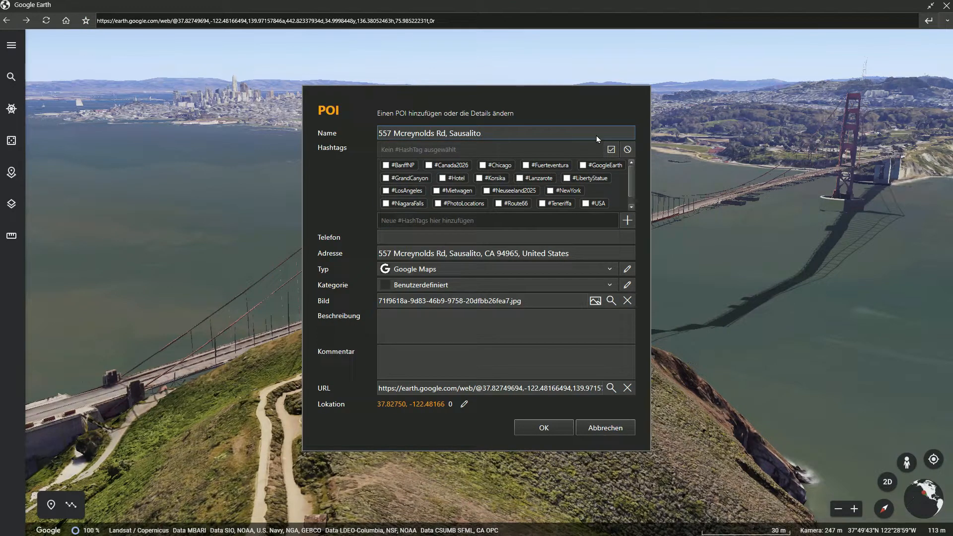
pyautogui.click(416, 220)
pyautogui.write('US')
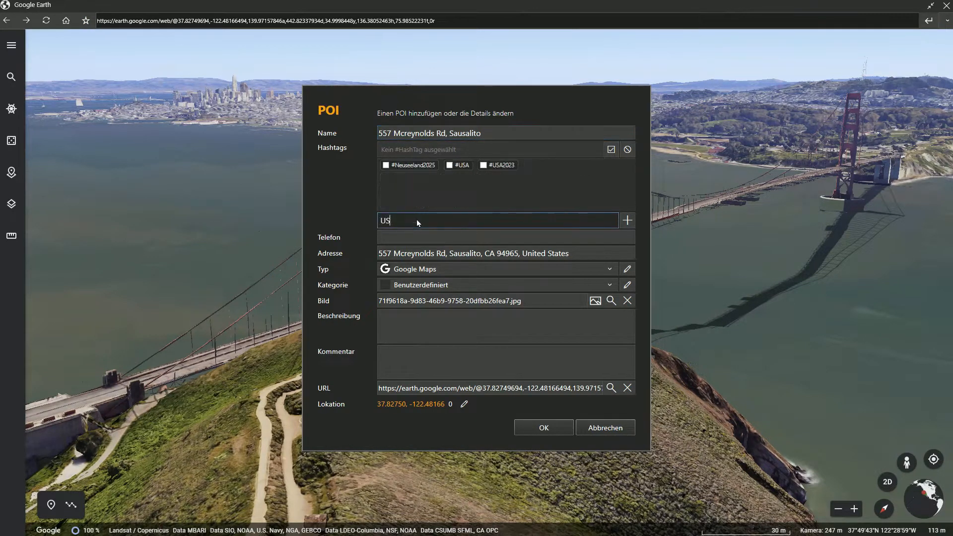
pyautogui.click(456, 164)
pyautogui.click(483, 166)
# Step: Add the new hashtag SanFrancisco to the bridge viewpoint POI
pyautogui.click(418, 221)
pyautogui.press('BackSpace')
pyautogui.press('BackSpace')
pyautogui.write('SanFrancisc')
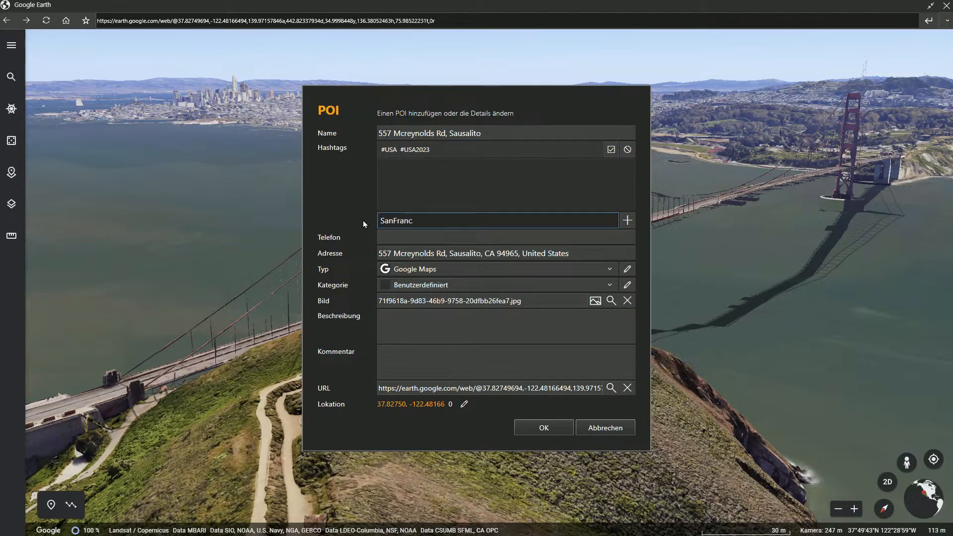
pyautogui.write('o')
pyautogui.press('Return')
# Step: Set the bridge viewpoint POI's type to Google Earth and save it
pyautogui.click(457, 268)
pyautogui.click(452, 305)
pyautogui.click(547, 429)
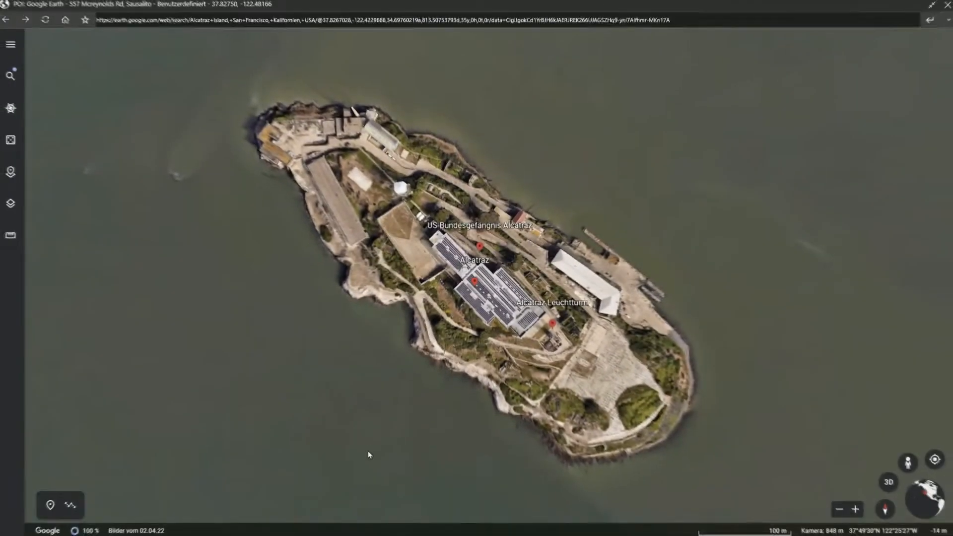
# Step: Frame Alcatraz Island in a tilted 3D view with the San Francisco skyline behind it
pyautogui.moveTo(451, 346); pyautogui.dragTo(503, 379)
pyautogui.scroll(5, 503, 379)
pyautogui.moveTo(366, 417); pyautogui.dragTo(421, 301)
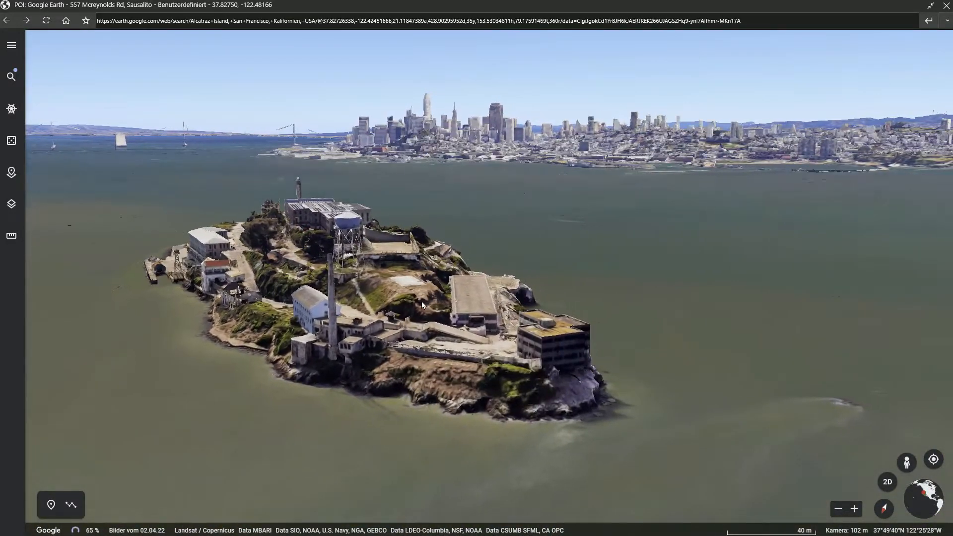
# Step: Save Alcatraz Island as a Google Earth type POI with the hashtags #SanFrancisco, #USA and #USA2023
pyautogui.click(86, 21)
pyautogui.click(392, 221)
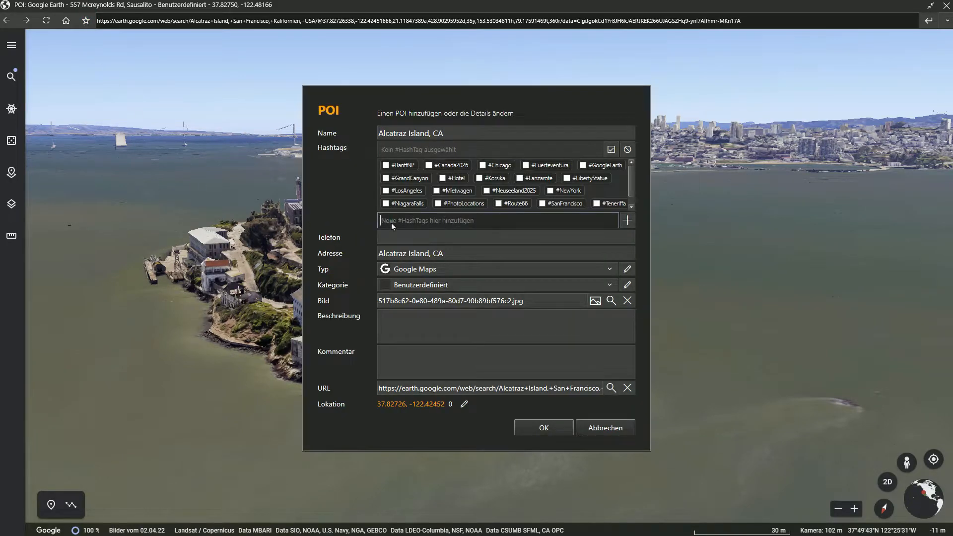
pyautogui.write('sa')
pyautogui.click(531, 166)
pyautogui.click(502, 165)
pyautogui.click(480, 268)
pyautogui.click(468, 304)
pyautogui.click(544, 428)
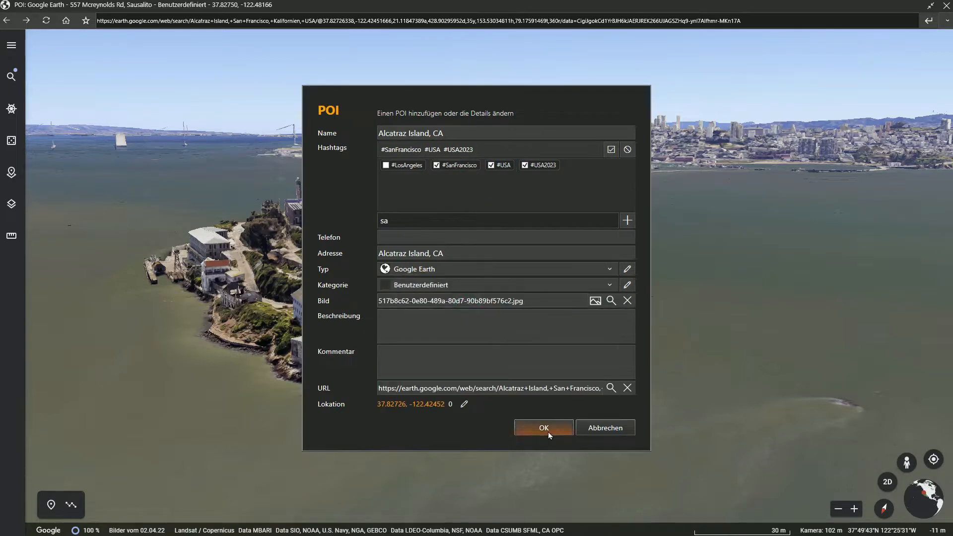
# Step: Close Google Earth and open the saved Alcatraz Island POI from the road map
pyautogui.click(947, 6)
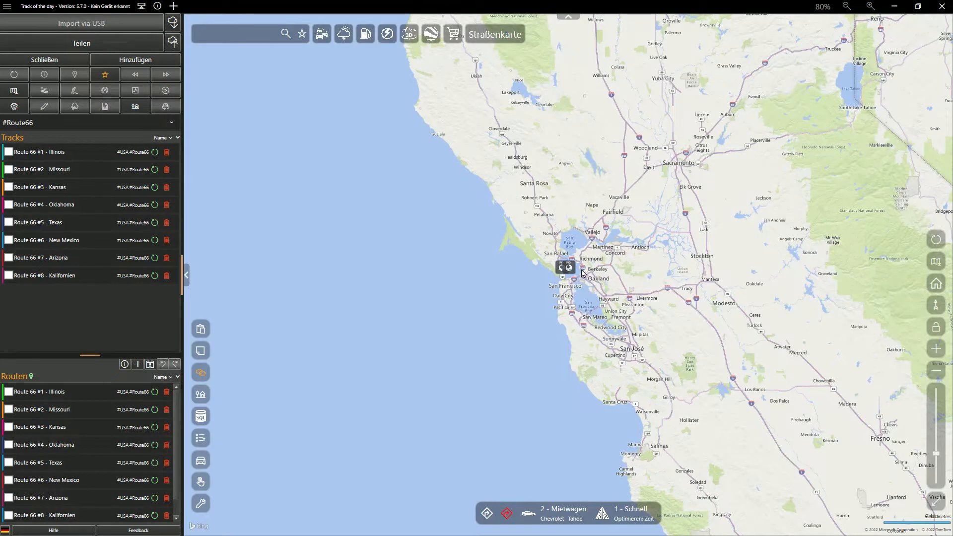
pyautogui.scroll(6, 582, 273)
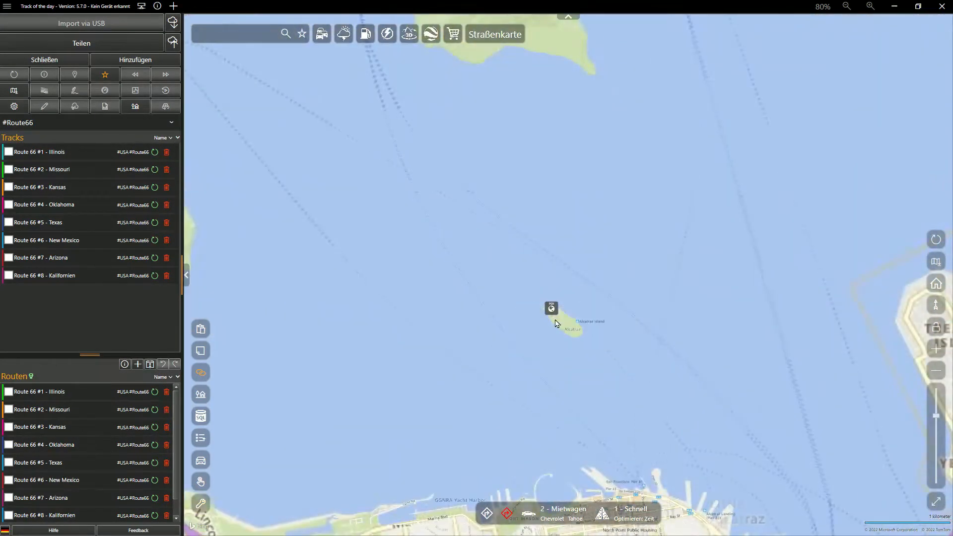
pyautogui.click(552, 311)
pyautogui.click(714, 376)
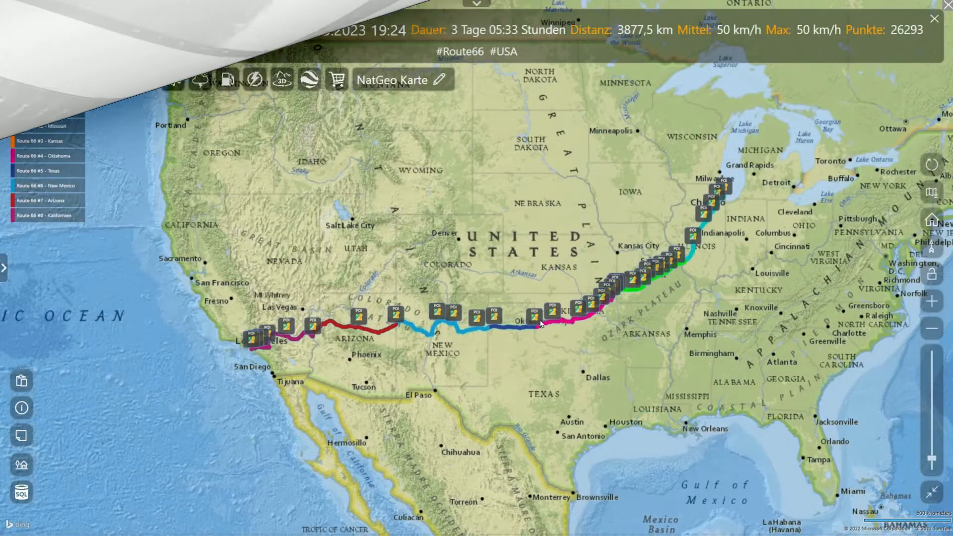
# Step: Open the Shamrock, Texas POI on Route 66, advance to the Tucumcari POI and enlarge its preview
pyautogui.click(536, 318)
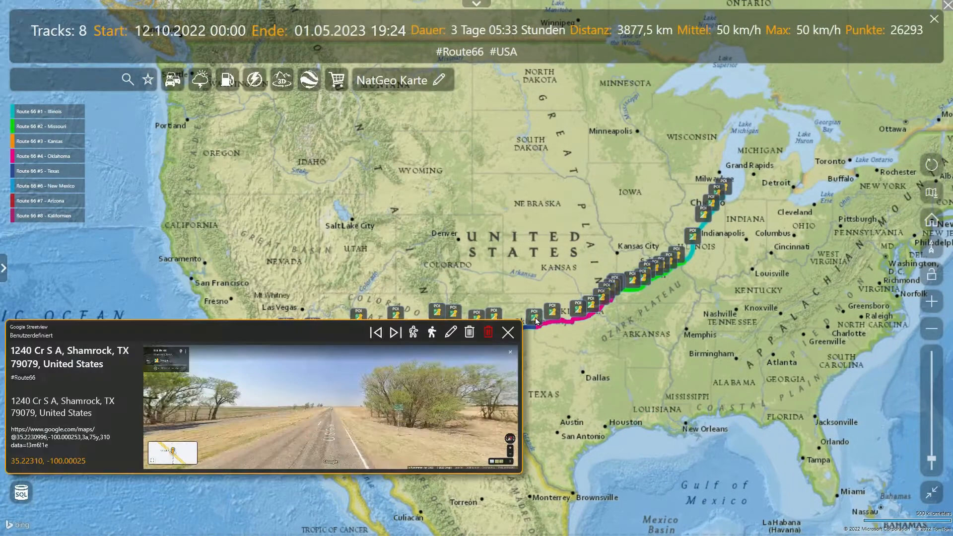
pyautogui.click(394, 335)
pyautogui.click(395, 335)
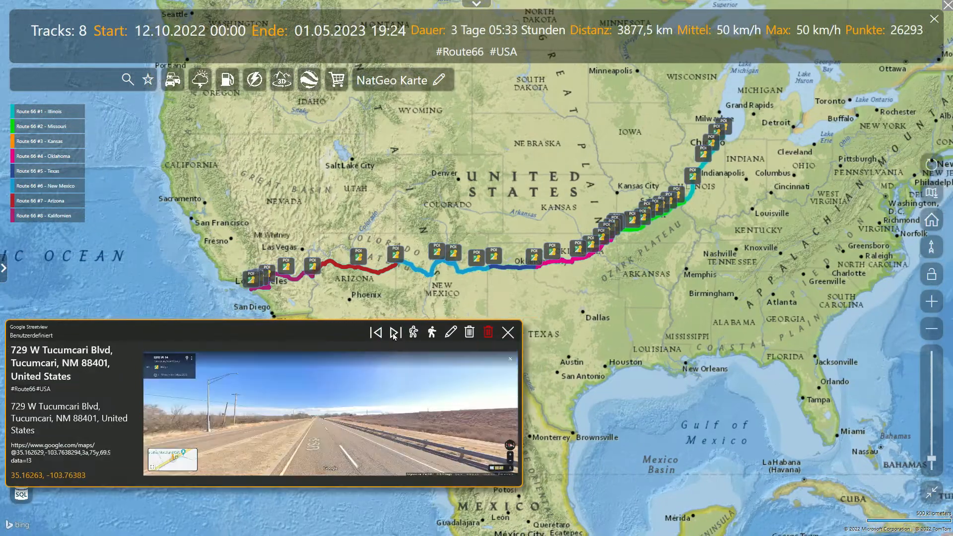
pyautogui.click(394, 385)
# Step: Browse the enlarged Street View previews of the Route 66 POIs westward to Santa Monica Pier
pyautogui.click(689, 83)
pyautogui.click(689, 82)
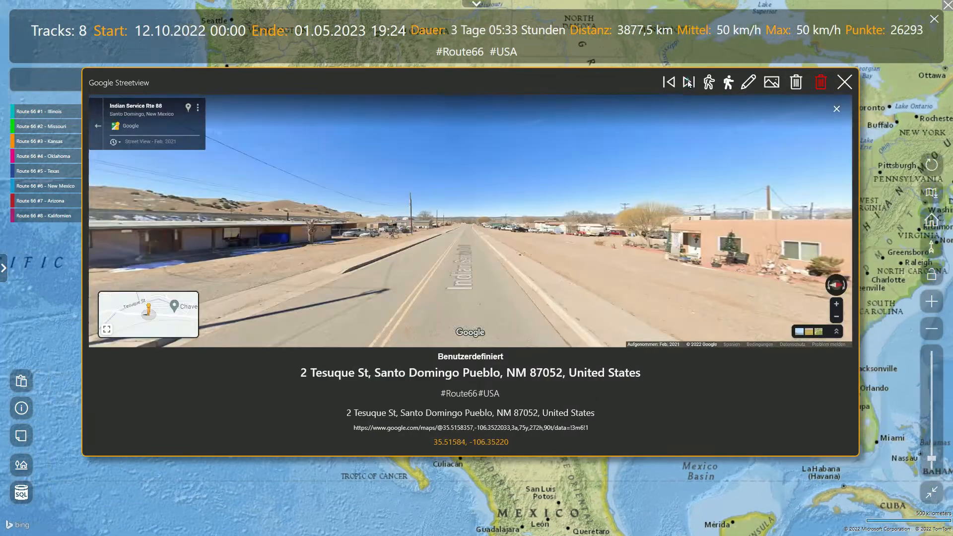
pyautogui.click(688, 82)
pyautogui.click(688, 83)
pyautogui.click(689, 82)
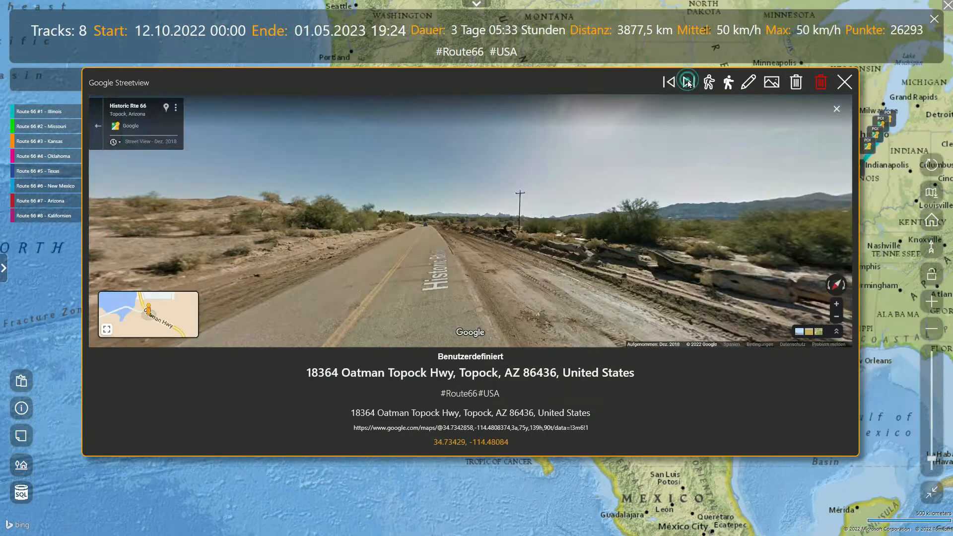
pyautogui.click(688, 82)
pyautogui.click(688, 82)
pyautogui.click(689, 83)
pyautogui.click(689, 83)
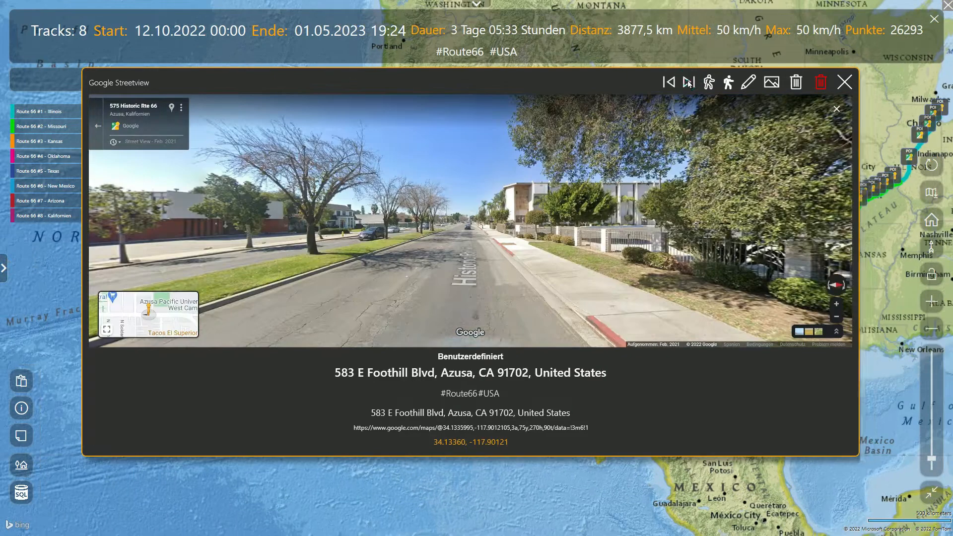
pyautogui.click(682, 61)
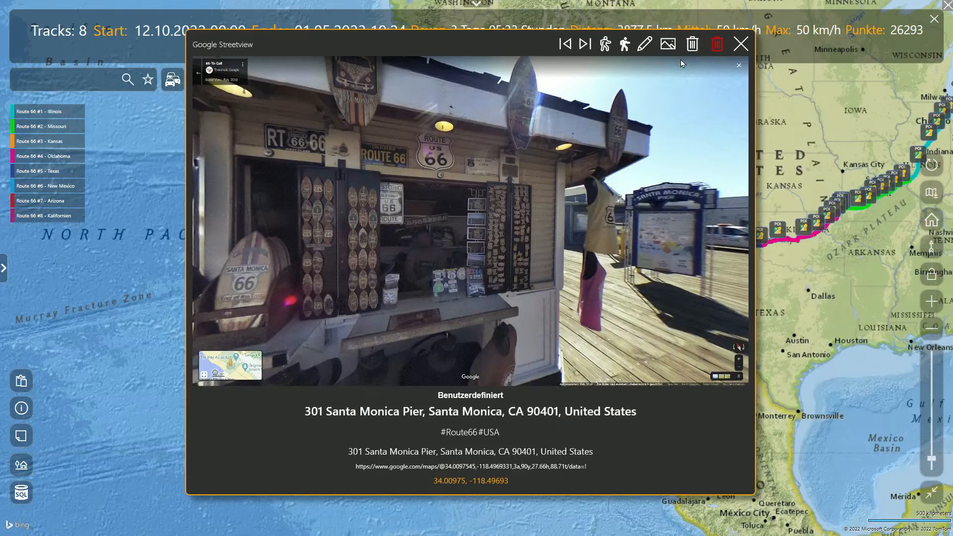
# Step: Open the Santa Monica Pier POI in Street View and look around the Route 66 souvenir stand
pyautogui.click(485, 481)
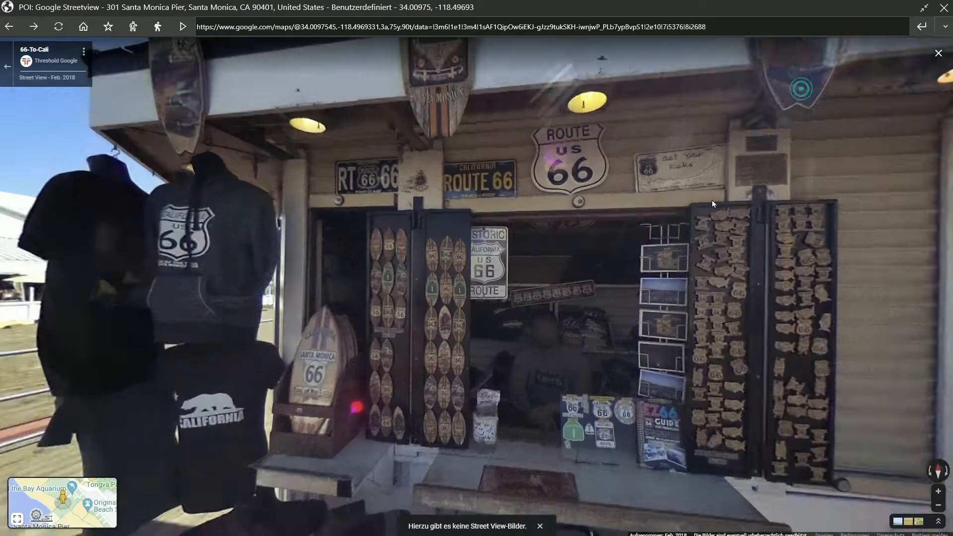
pyautogui.moveTo(760, 227); pyautogui.dragTo(109, 216)
pyautogui.moveTo(842, 203); pyautogui.dragTo(322, 212)
pyautogui.moveTo(323, 212); pyautogui.dragTo(279, 212)
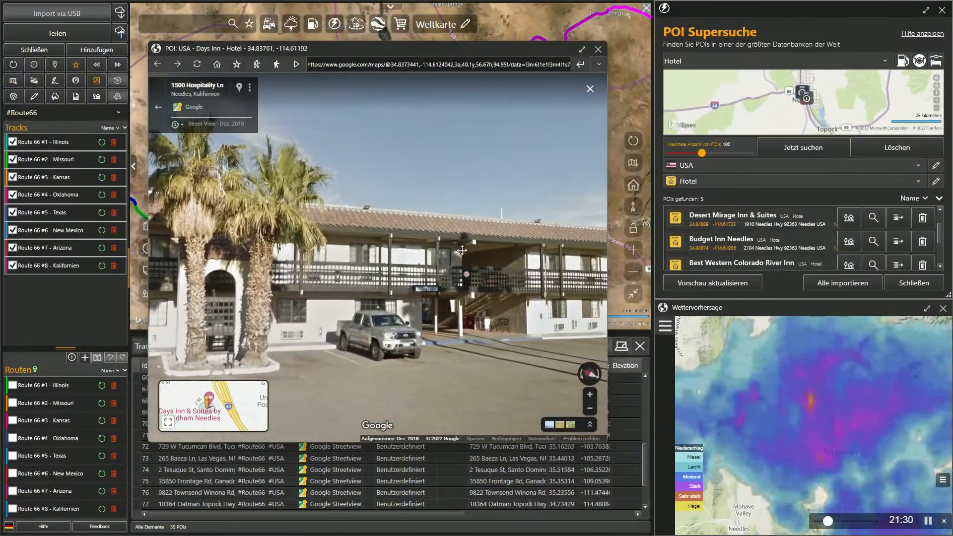
# Step: View the Days Inn hotel in Needles in Street View and from above in tilted 3D satellite imagery
pyautogui.scroll(-5, 462, 250)
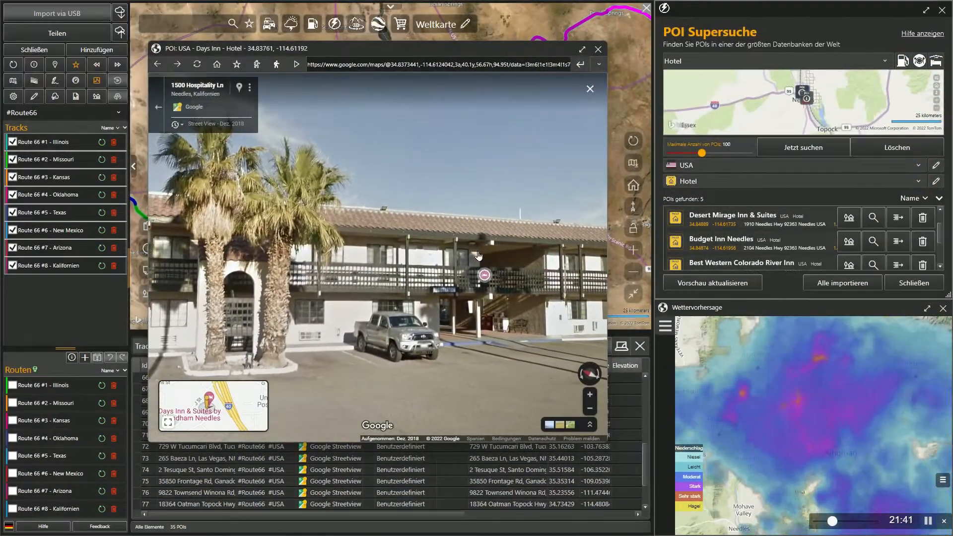
pyautogui.scroll(-3, 478, 255)
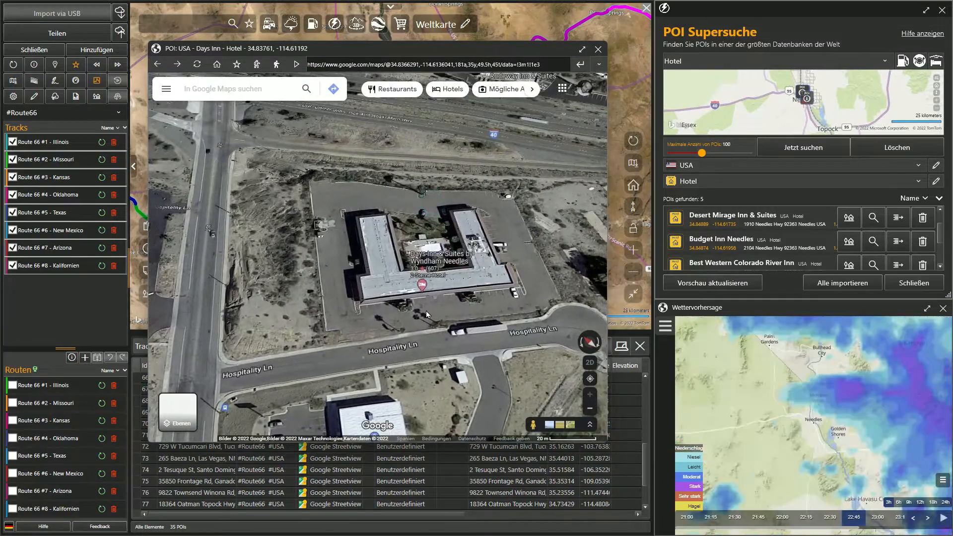
pyautogui.moveTo(427, 313); pyautogui.dragTo(340, 238)
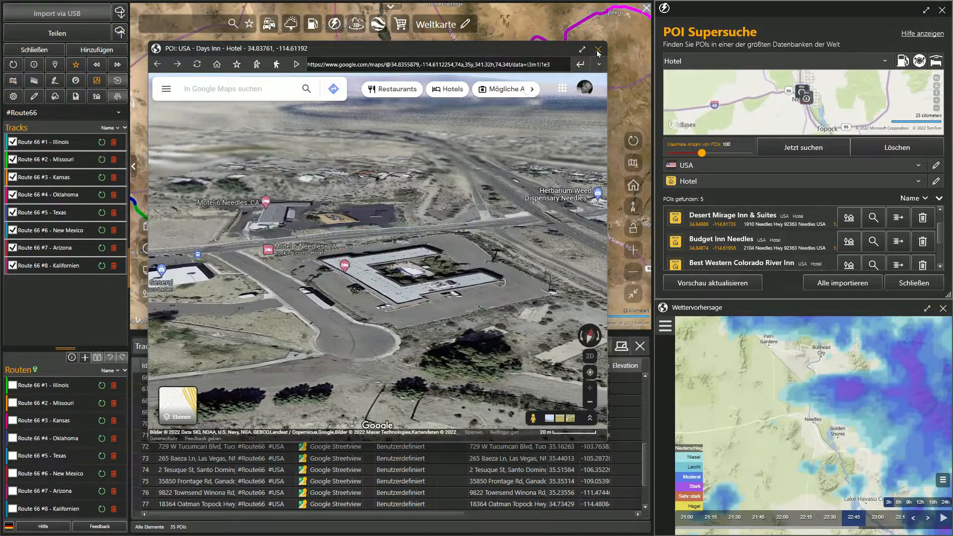
# Step: Close the hotel view and show the Import - Export section of the settings, with the Routing section collapsed
pyautogui.click(598, 50)
pyautogui.click(13, 97)
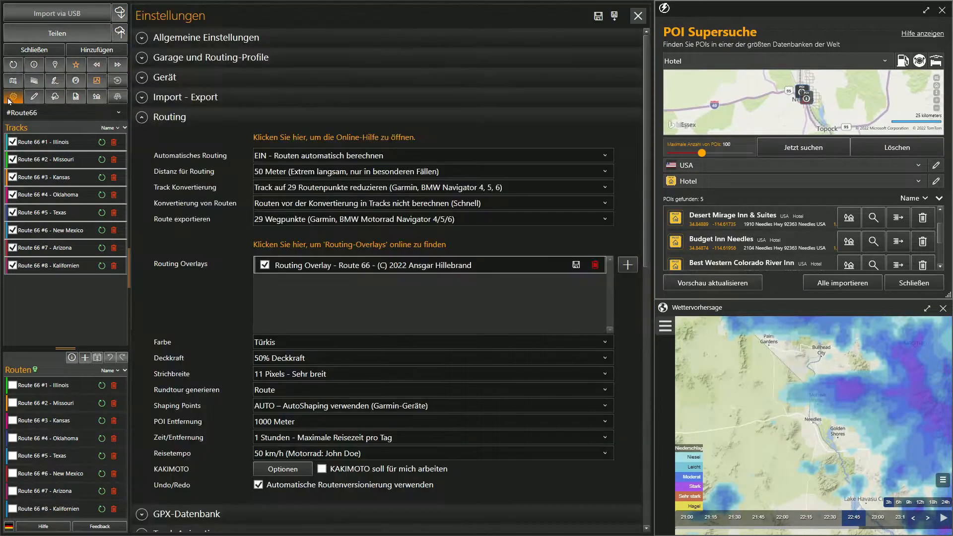
pyautogui.click(142, 118)
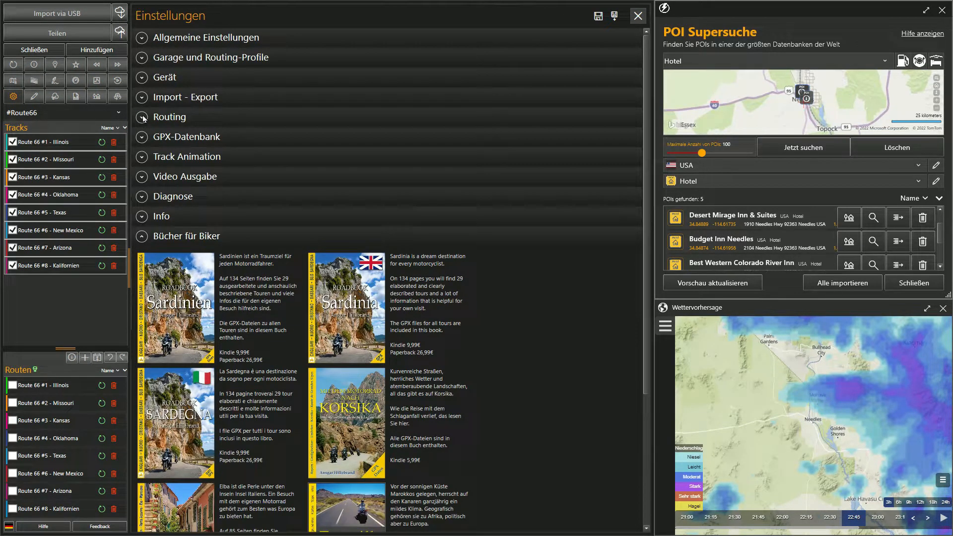
pyautogui.click(142, 98)
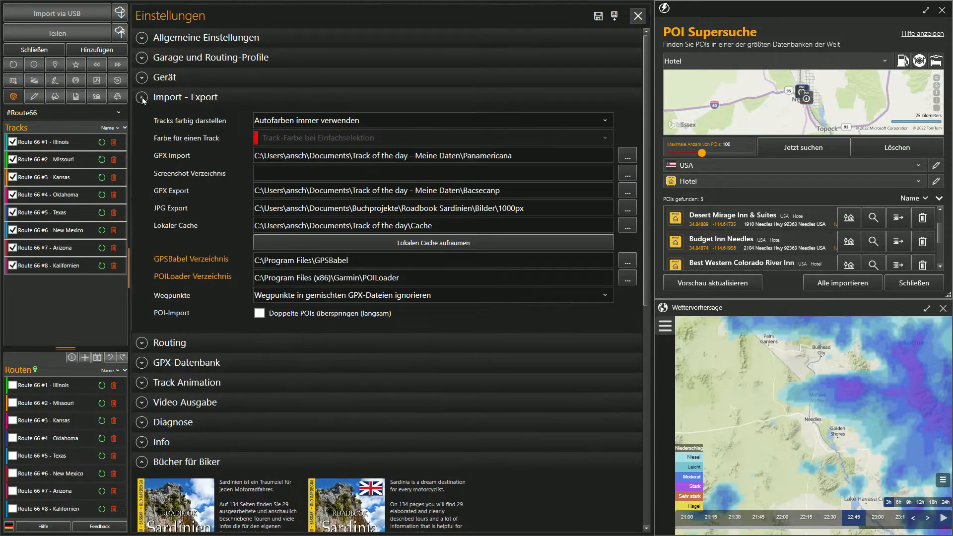
# Step: Open the local cache folder in a maximised window and look through its AutoSettings.tds file in Visual Studio Code down to the end
pyautogui.click(628, 227)
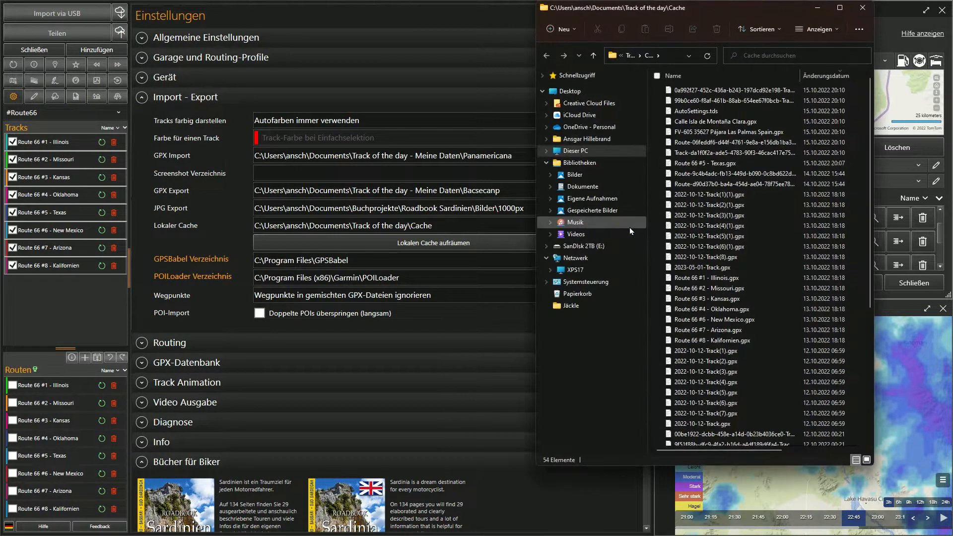
pyautogui.click(839, 9)
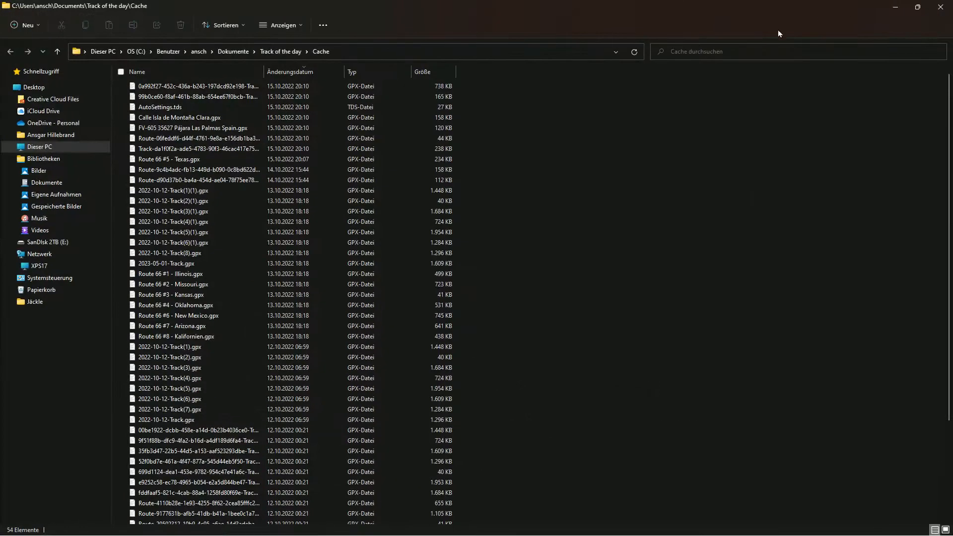
pyautogui.doubleClick(173, 108)
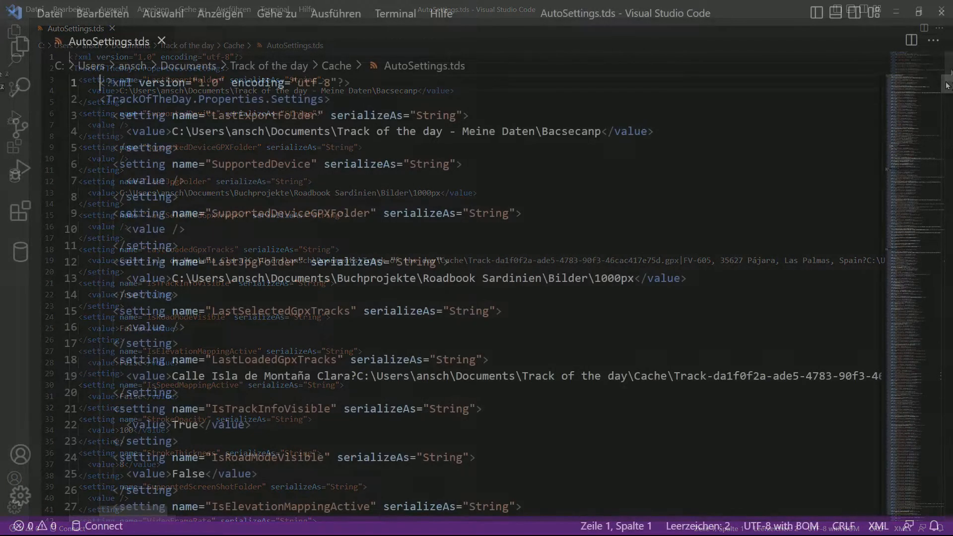
pyautogui.moveTo(946, 82); pyautogui.dragTo(946, 473)
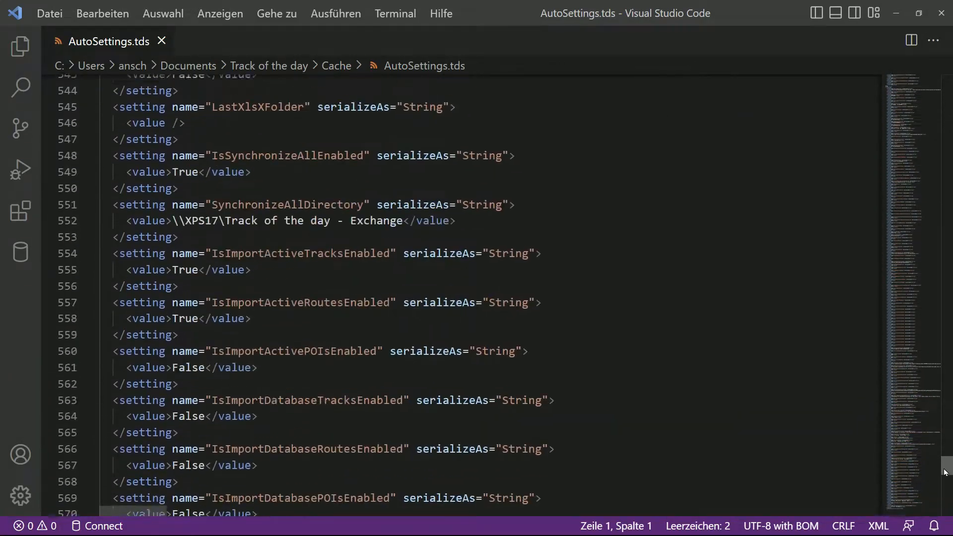
pyautogui.moveTo(946, 474); pyautogui.dragTo(947, 506)
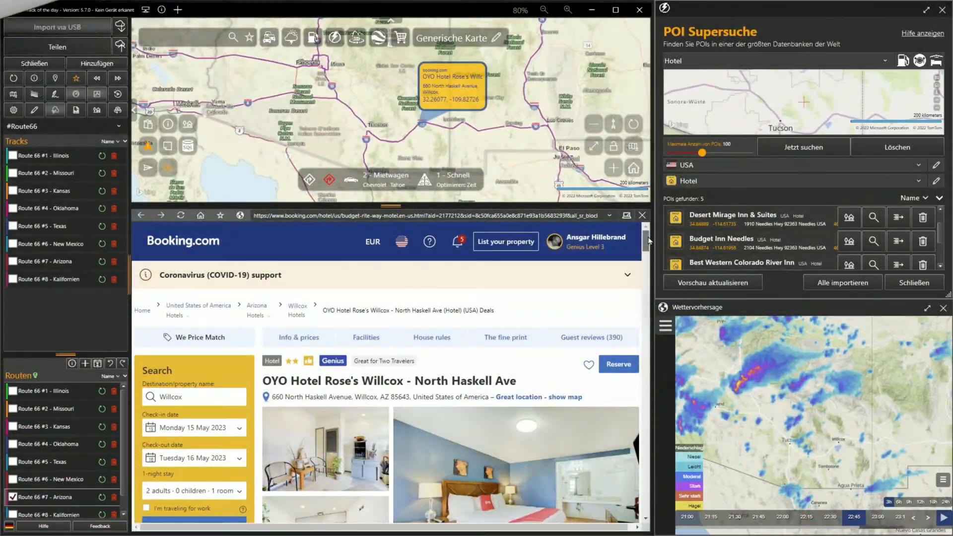
# Step: Review the room types and prices on the Booking.com page of the OYO Hotel in Willcox
pyautogui.moveTo(646, 241); pyautogui.dragTo(646, 316)
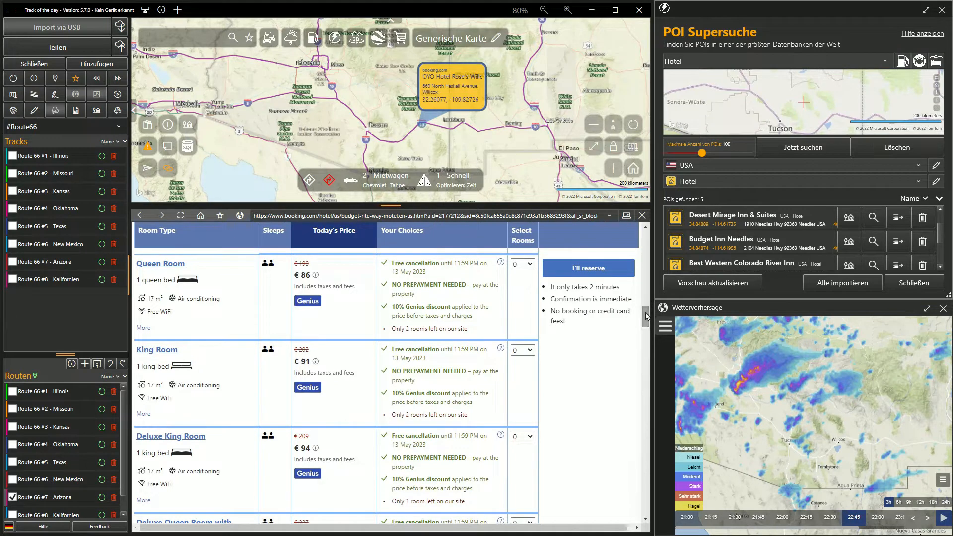
# Step: Open the home page of the Track of the day website and show its contact form
pyautogui.click(161, 14)
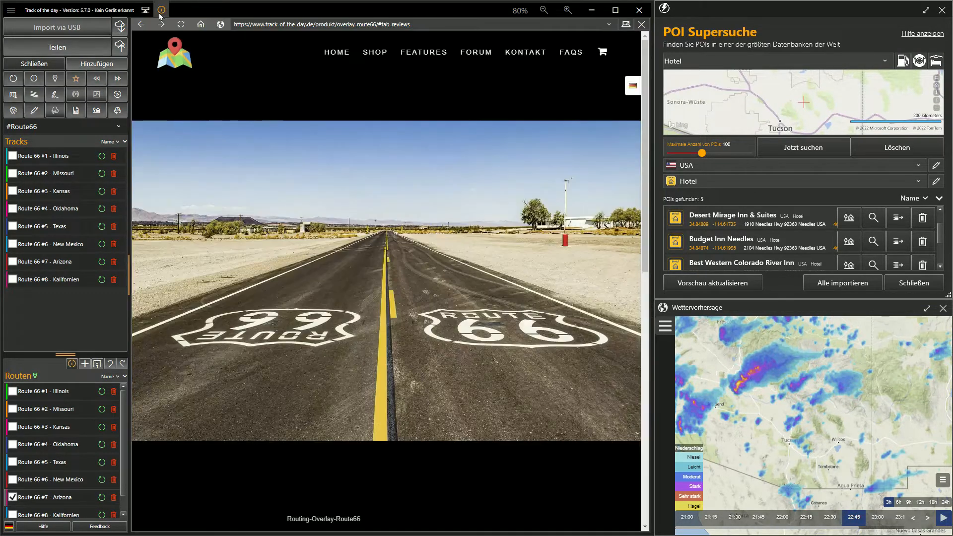
pyautogui.click(340, 56)
pyautogui.moveTo(644, 60); pyautogui.dragTo(624, 467)
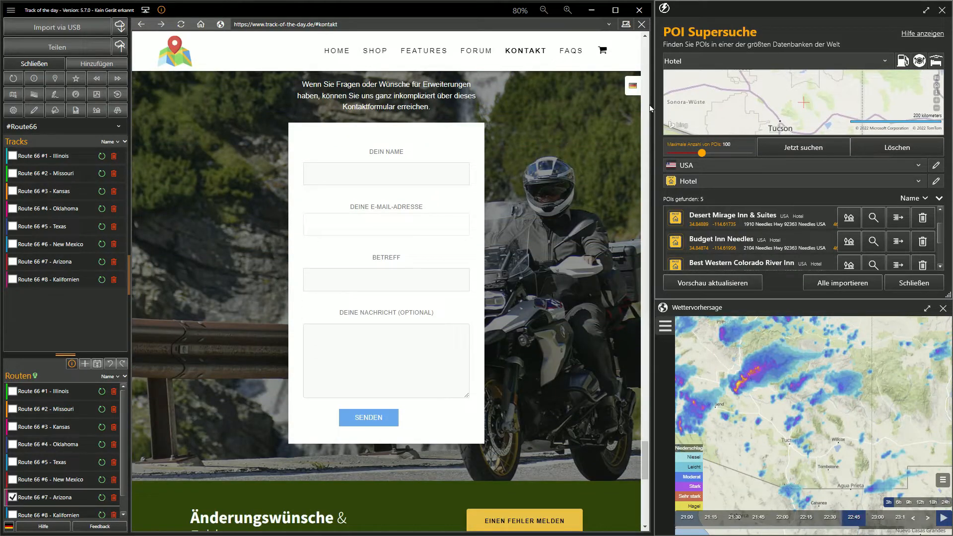